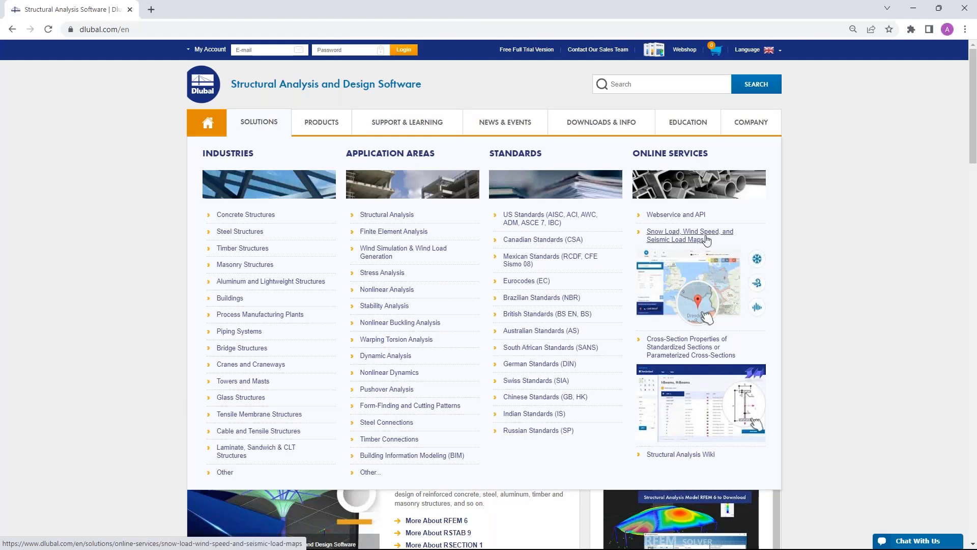
Open the Snow Load, Wind Speed, and Seismic Load Maps page and remove all cookies stored for it.
{"action": "left_click", "coordinate": [686, 238]}
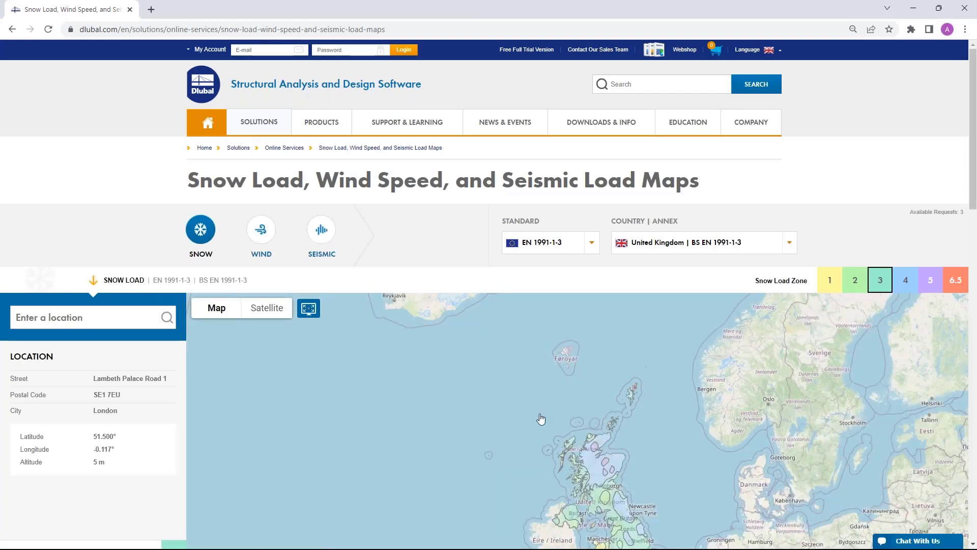
{"action": "left_click", "coordinate": [70, 29]}
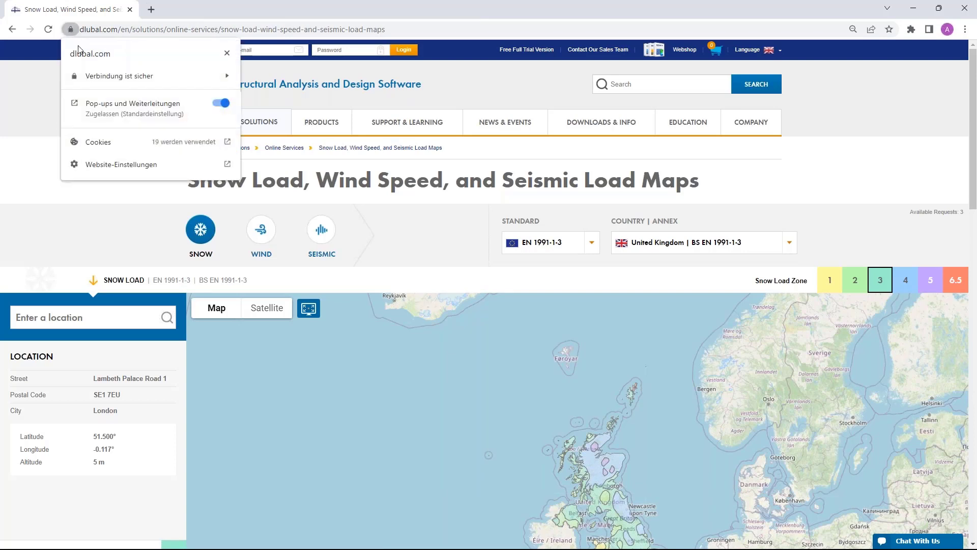
{"action": "left_click", "coordinate": [109, 143]}
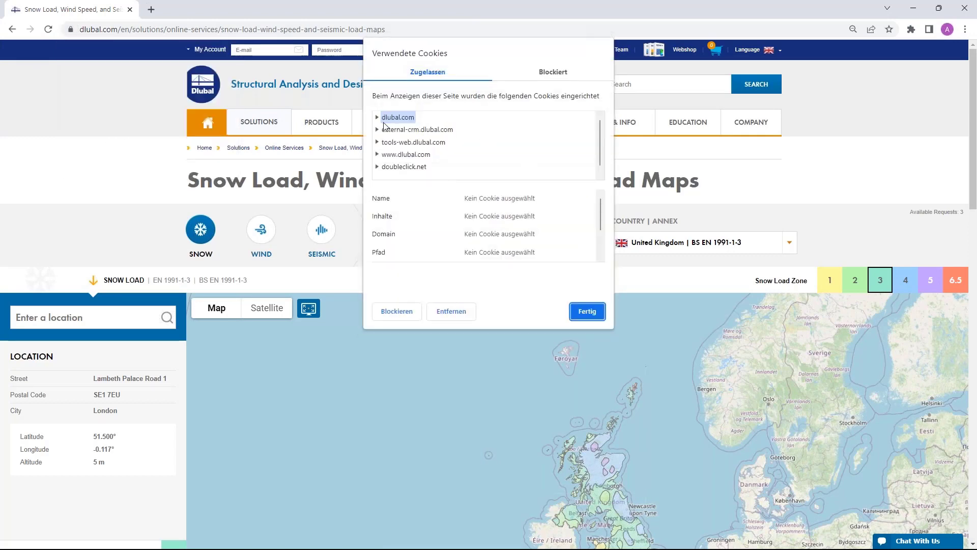
{"action": "left_click", "coordinate": [449, 312]}
{"action": "left_click", "coordinate": [450, 311]}
{"action": "left_click", "coordinate": [450, 312]}
{"action": "left_click", "coordinate": [450, 311]}
{"action": "left_click", "coordinate": [449, 312]}
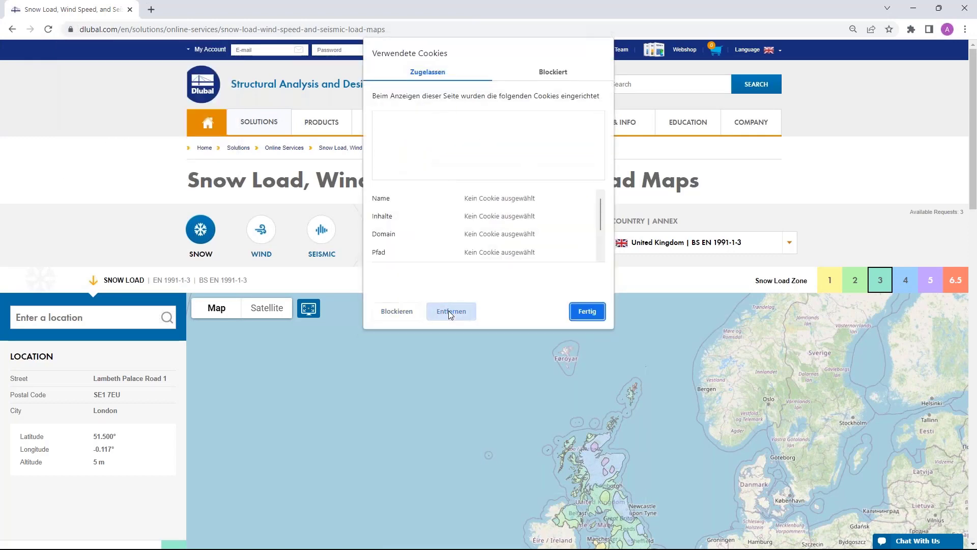
{"action": "left_click", "coordinate": [586, 311]}
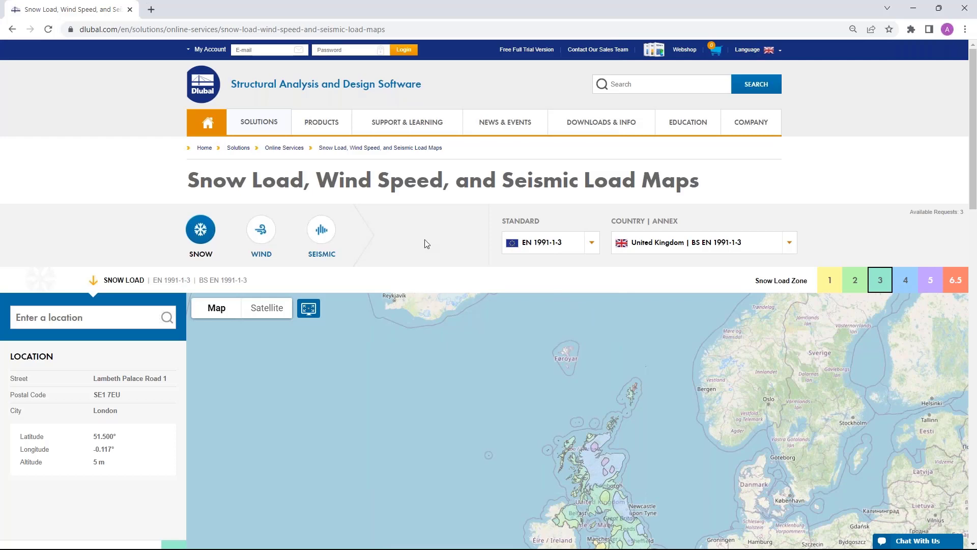
Reload the load maps page and allow all cookies.
{"action": "left_click", "coordinate": [48, 30]}
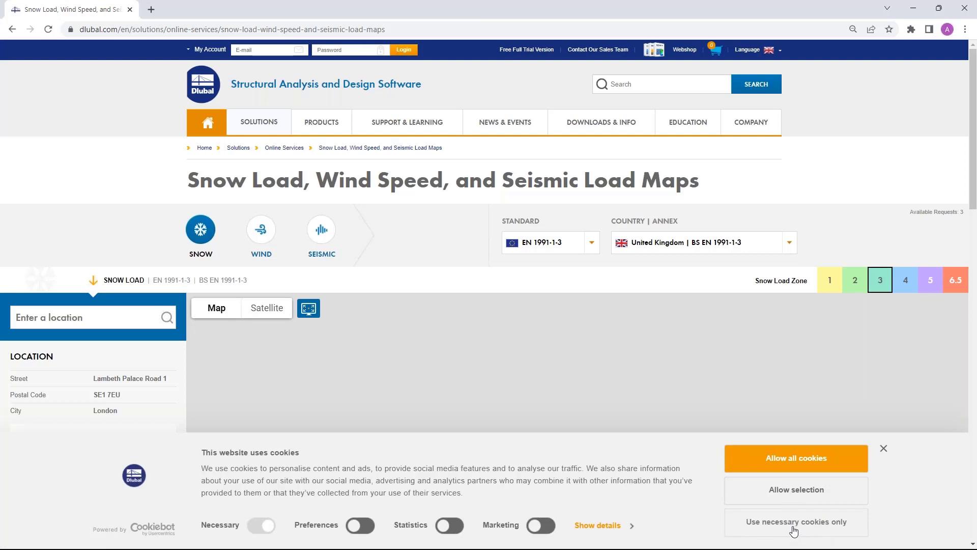
{"action": "left_click", "coordinate": [789, 456]}
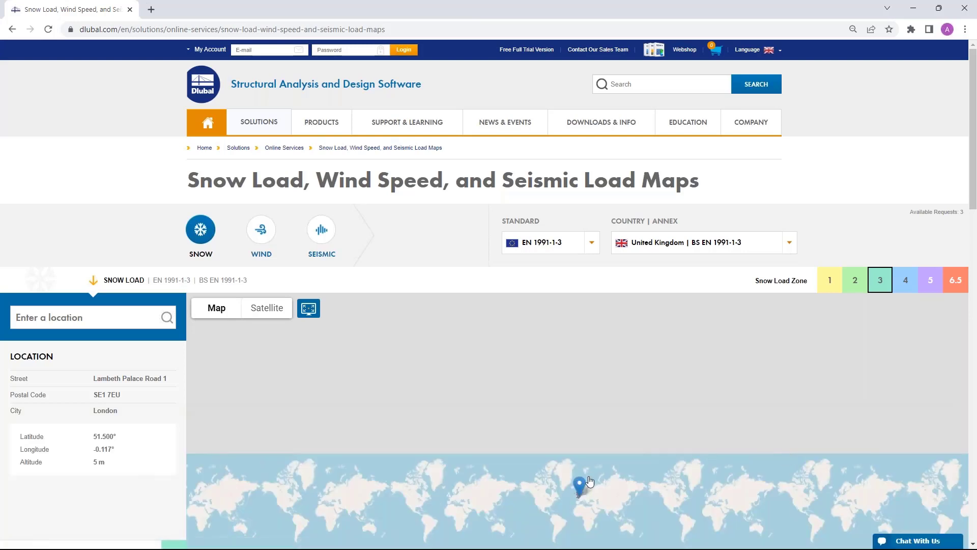
{"action": "scroll", "coordinate": [589, 509], "scroll_direction": "up", "scroll_amount": 5}
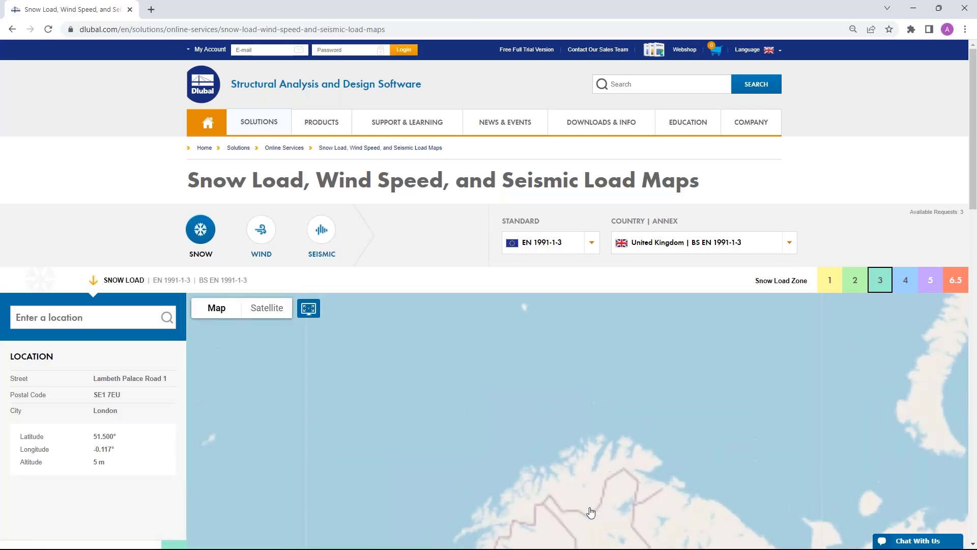
{"action": "scroll", "coordinate": [525, 308], "scroll_direction": "down", "scroll_amount": 5}
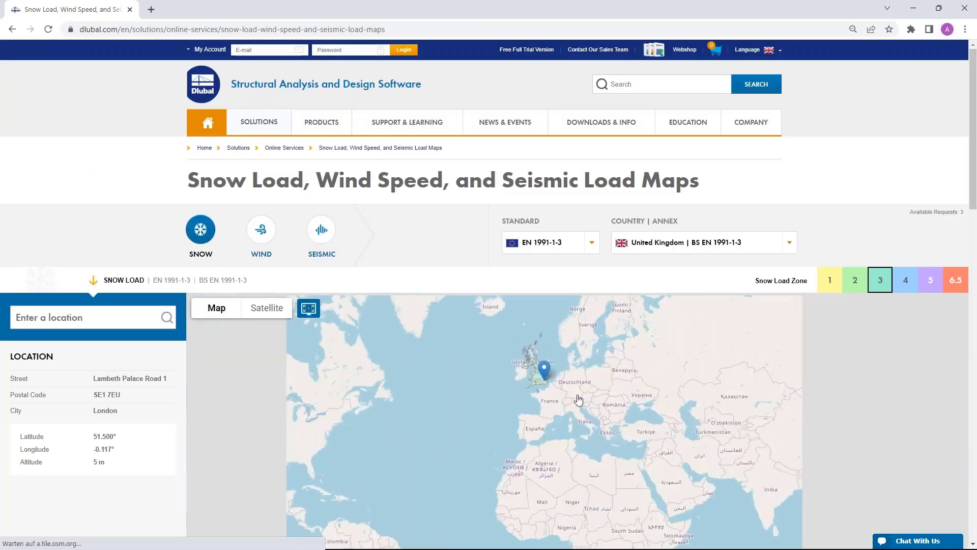
{"action": "scroll", "coordinate": [550, 416], "scroll_direction": "up", "scroll_amount": 3}
{"action": "scroll", "coordinate": [548, 382], "scroll_direction": "down", "scroll_amount": 10}
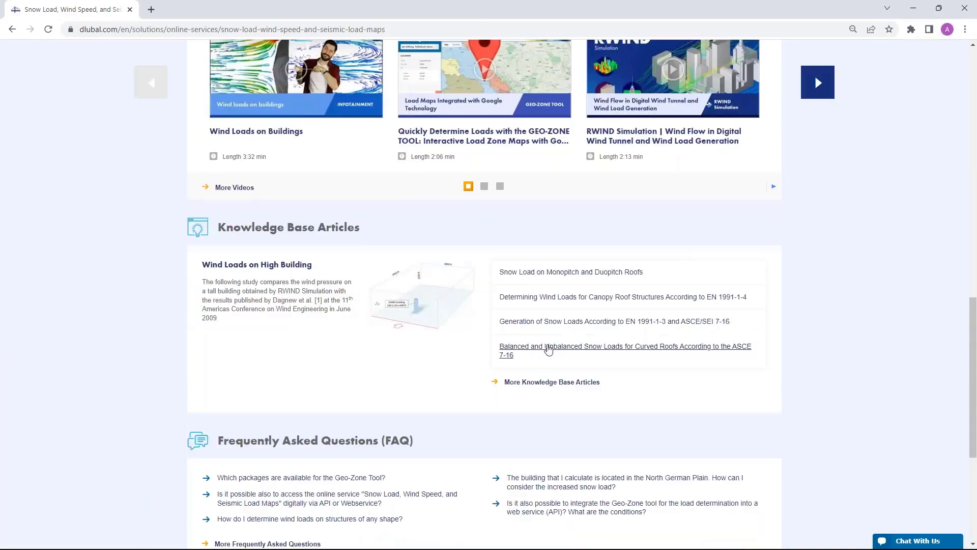
{"action": "scroll", "coordinate": [549, 349], "scroll_direction": "up", "scroll_amount": 6}
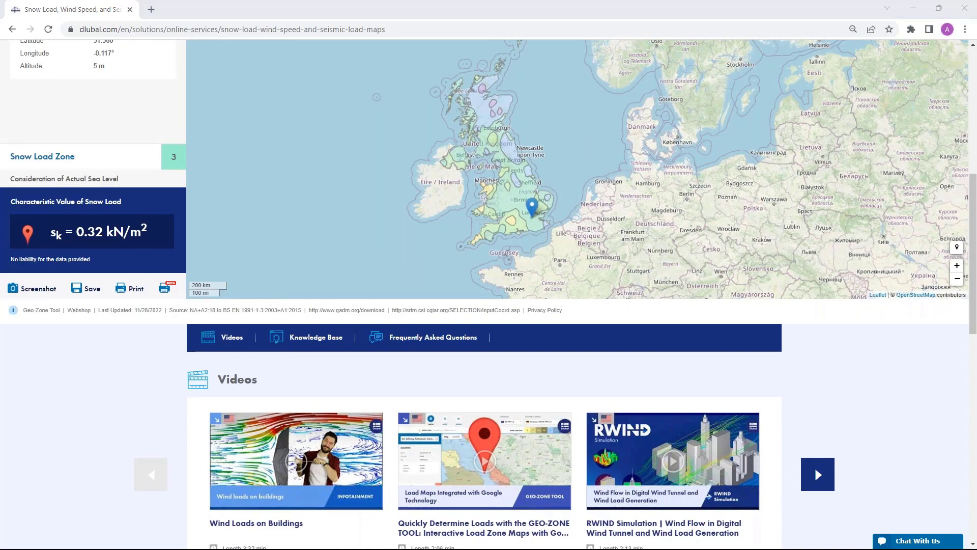
Switch to RFEM and review the steel hall's snow, wind and man load cases, ending on LC3 - Wind, full suction, x.
{"action": "key", "text": "alt+Tab"}
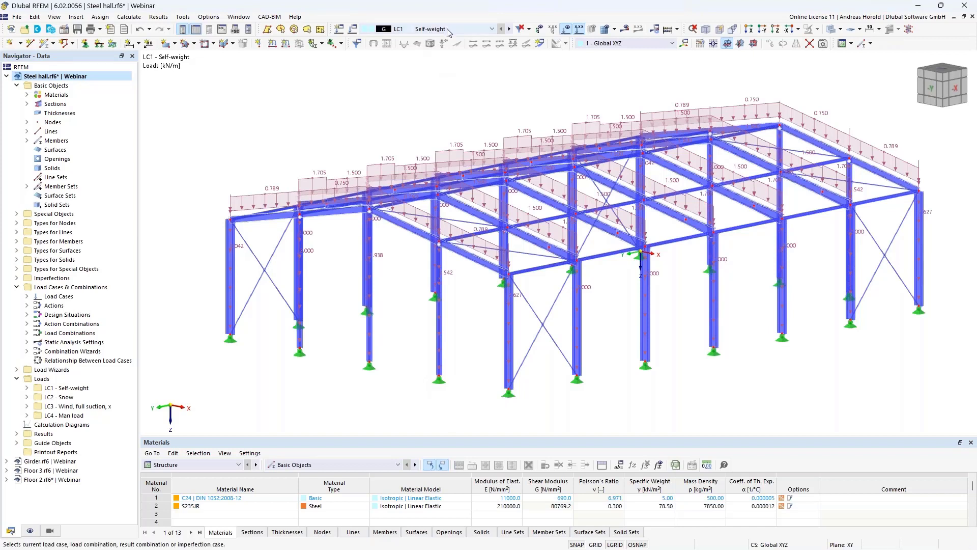
{"action": "left_click", "coordinate": [510, 30]}
{"action": "left_click", "coordinate": [510, 30]}
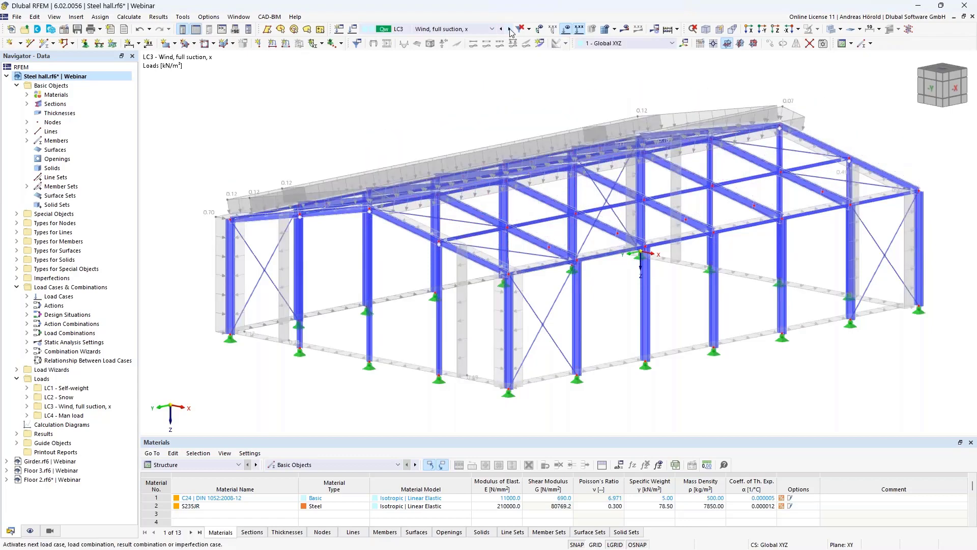
{"action": "left_click", "coordinate": [510, 30]}
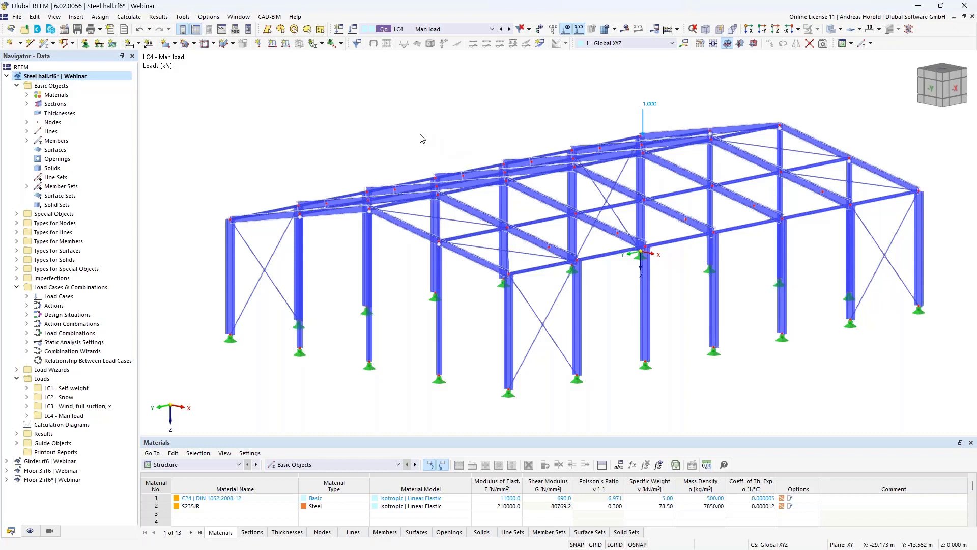
{"action": "left_click", "coordinate": [471, 31]}
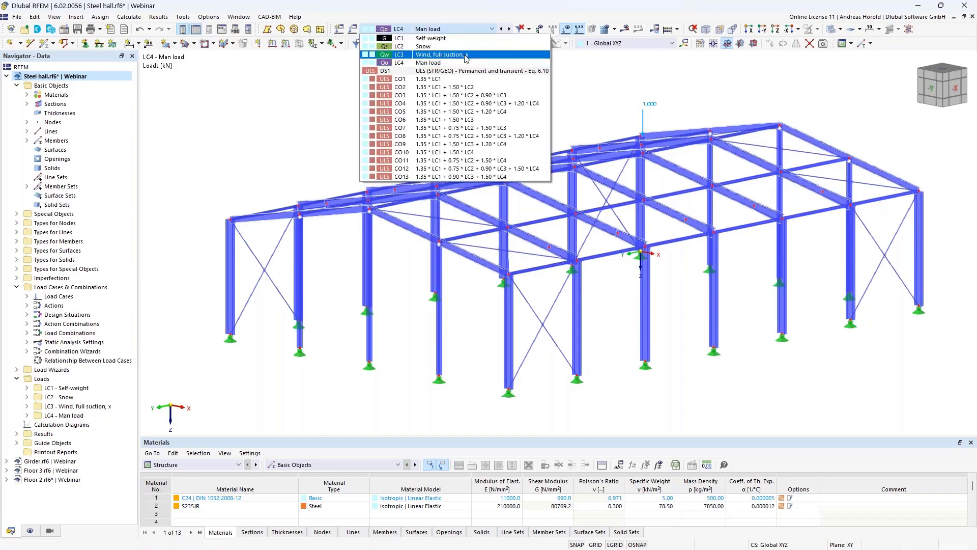
{"action": "left_click", "coordinate": [466, 55]}
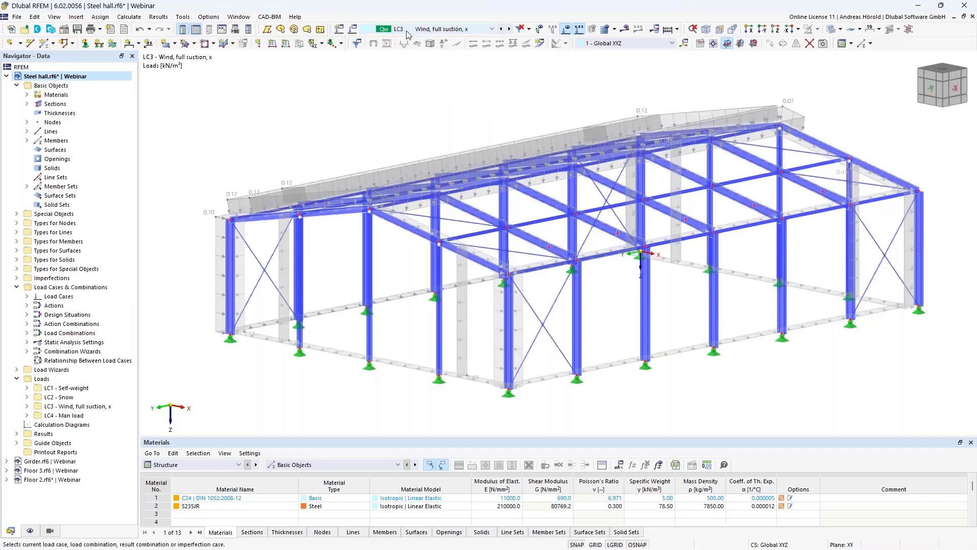
{"action": "left_click", "coordinate": [510, 29]}
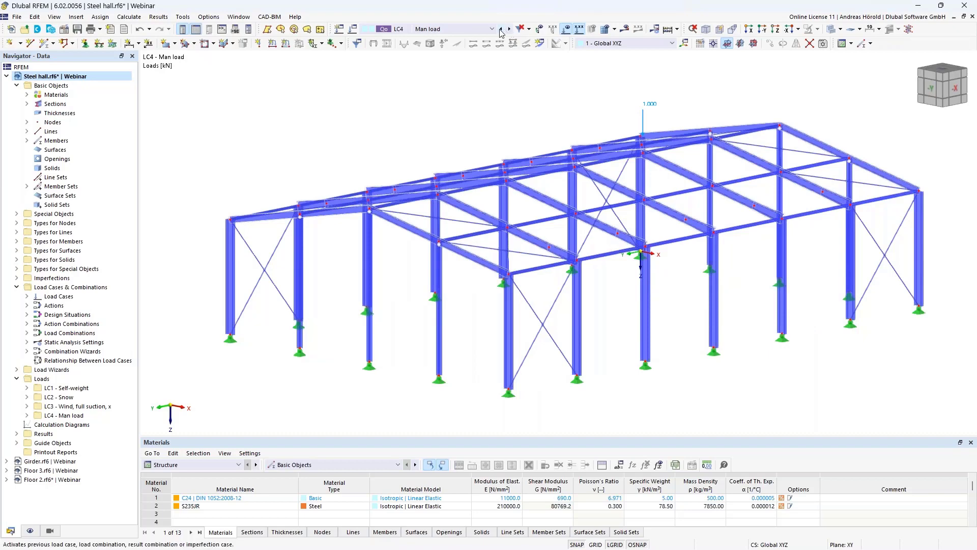
{"action": "left_click", "coordinate": [501, 31]}
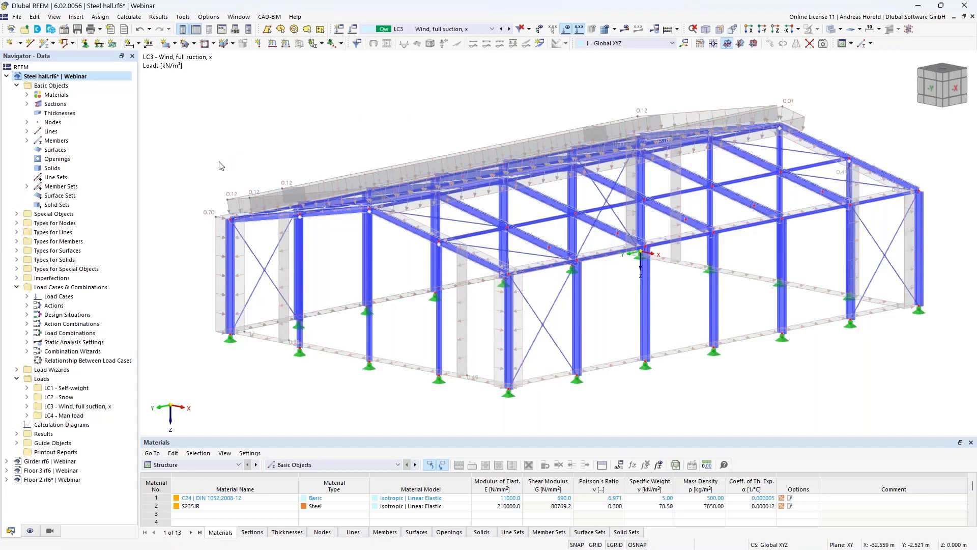
Open the Load Cases & Combinations settings and view the load combinations, followed by the design situation DS1.
{"action": "right_click", "coordinate": [62, 288]}
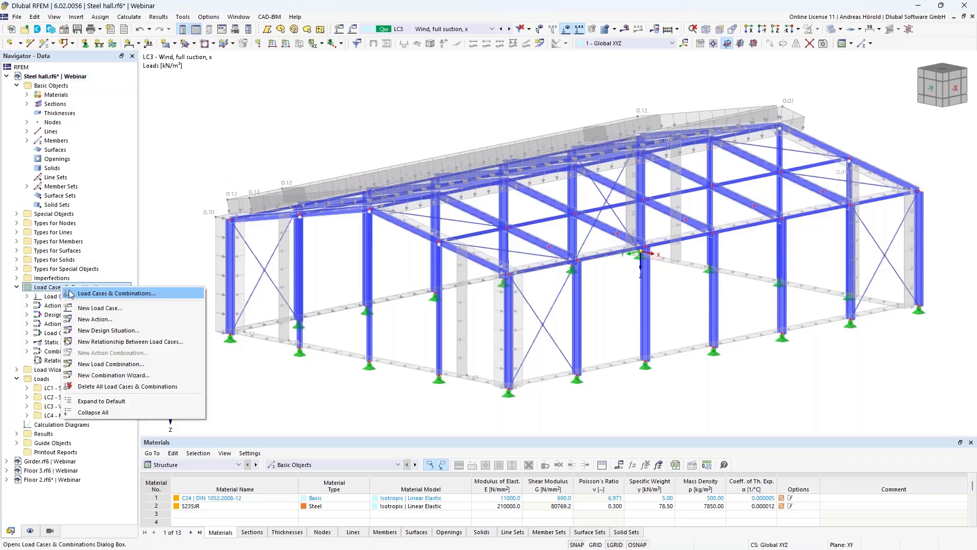
{"action": "left_click", "coordinate": [109, 294]}
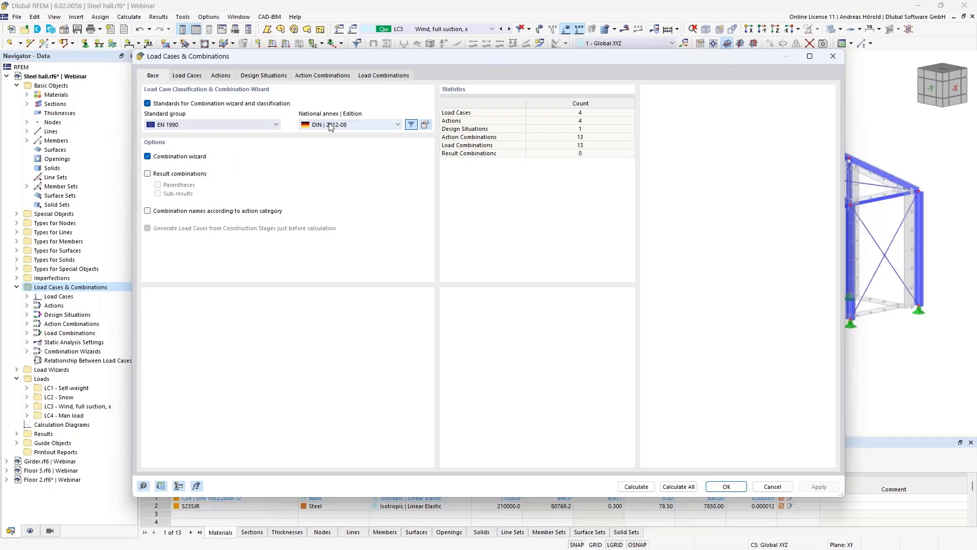
{"action": "left_click", "coordinate": [377, 76]}
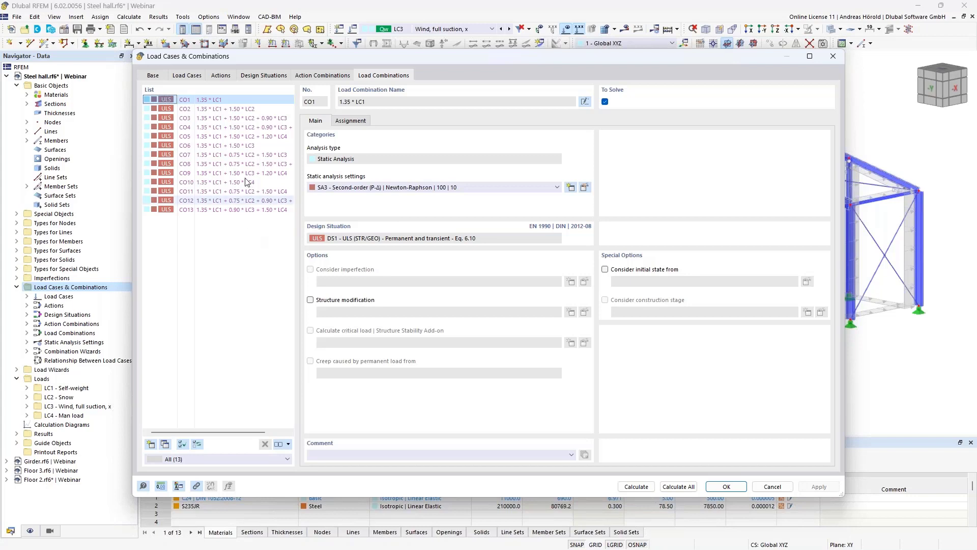
{"action": "left_click", "coordinate": [264, 76]}
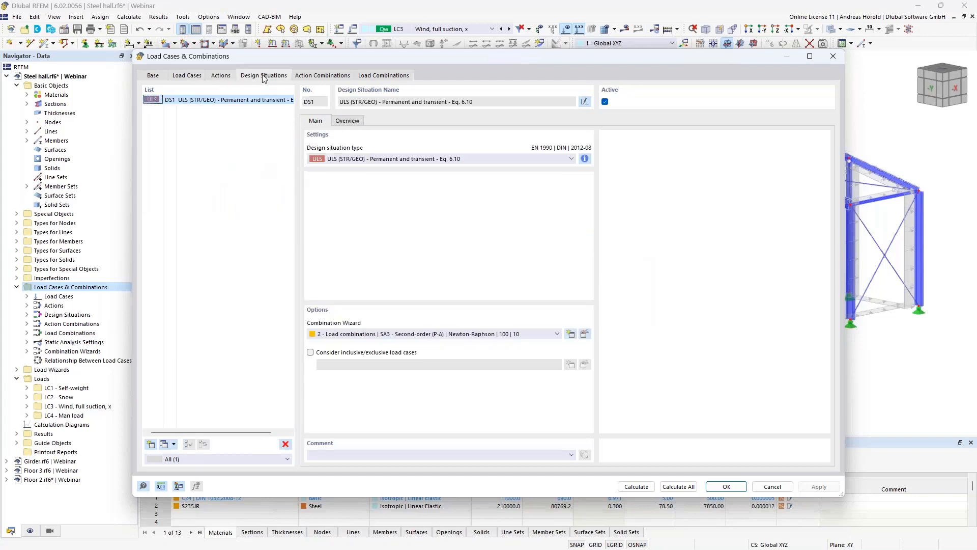
Enable inclusive/exclusive load cases for design situation DS1 and create a new relationship between load cases.
{"action": "left_click", "coordinate": [310, 353]}
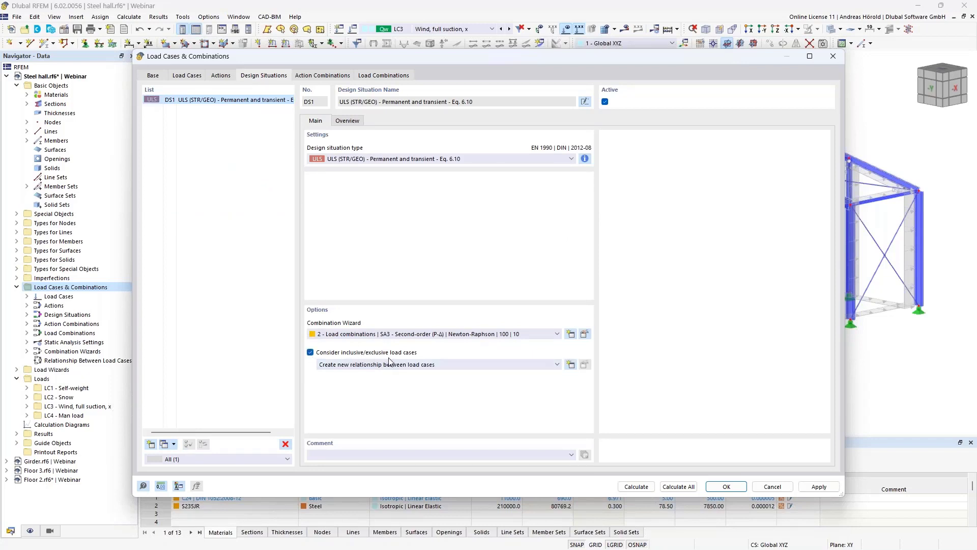
{"action": "left_click", "coordinate": [570, 364]}
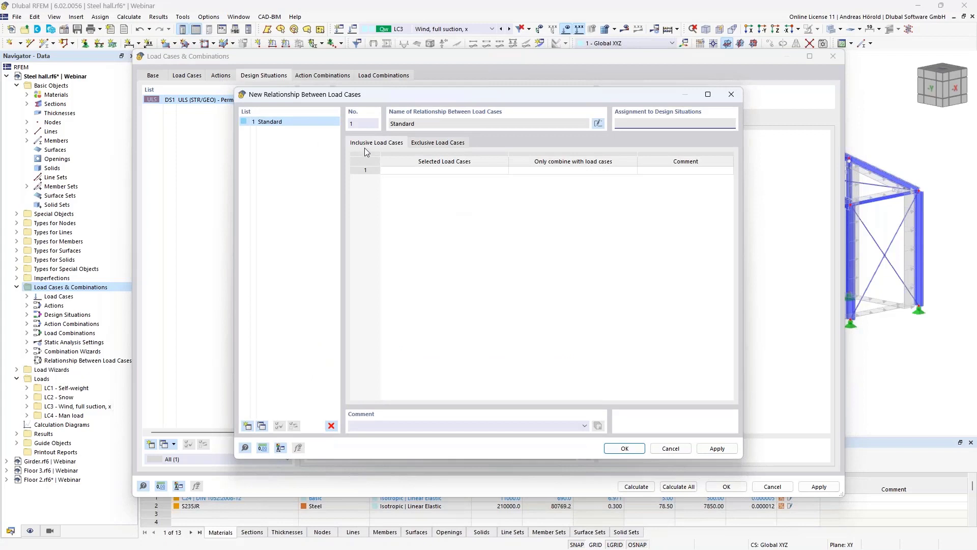
{"action": "left_click", "coordinate": [438, 146]}
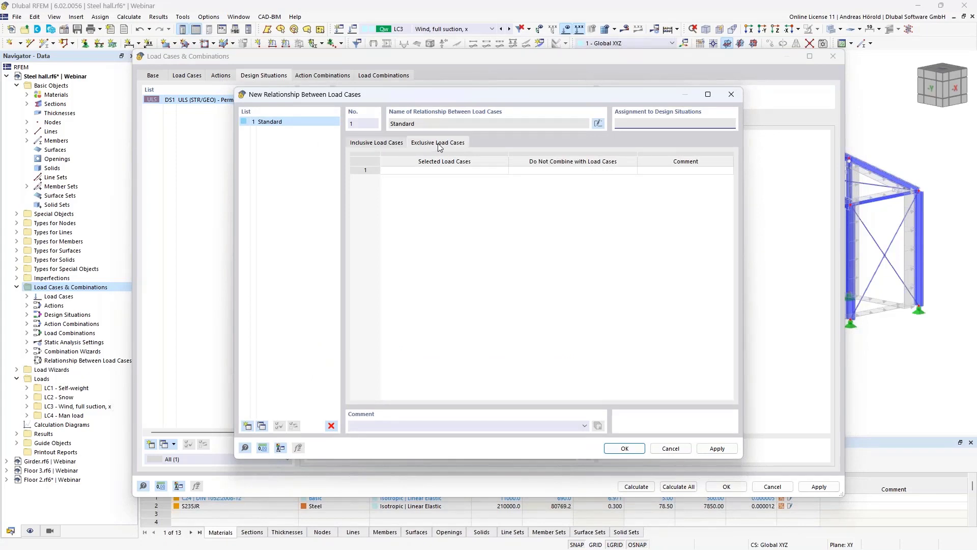
{"action": "left_click", "coordinate": [374, 145]}
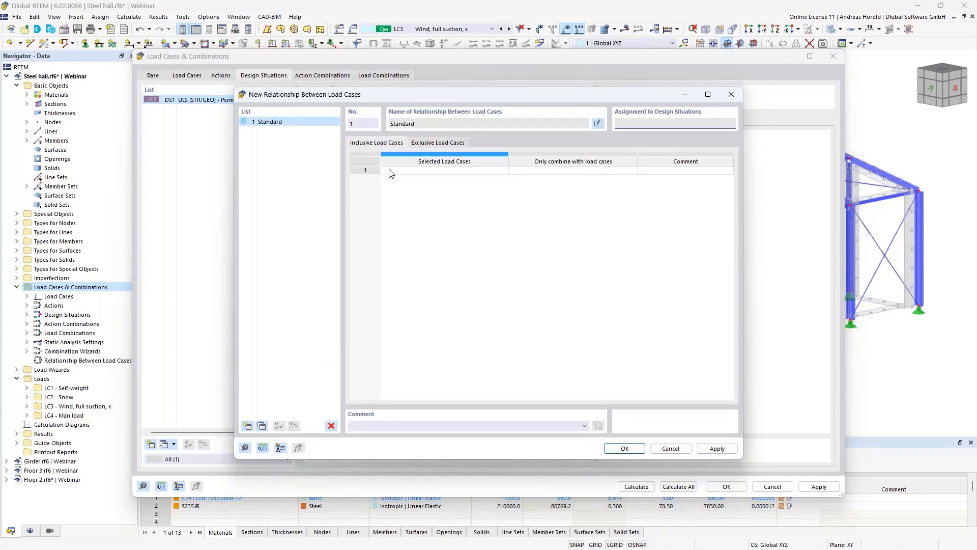
Assign LC1 Self-weight and LC2 Snow as the selected load cases in the first inclusive row.
{"action": "left_click", "coordinate": [432, 170]}
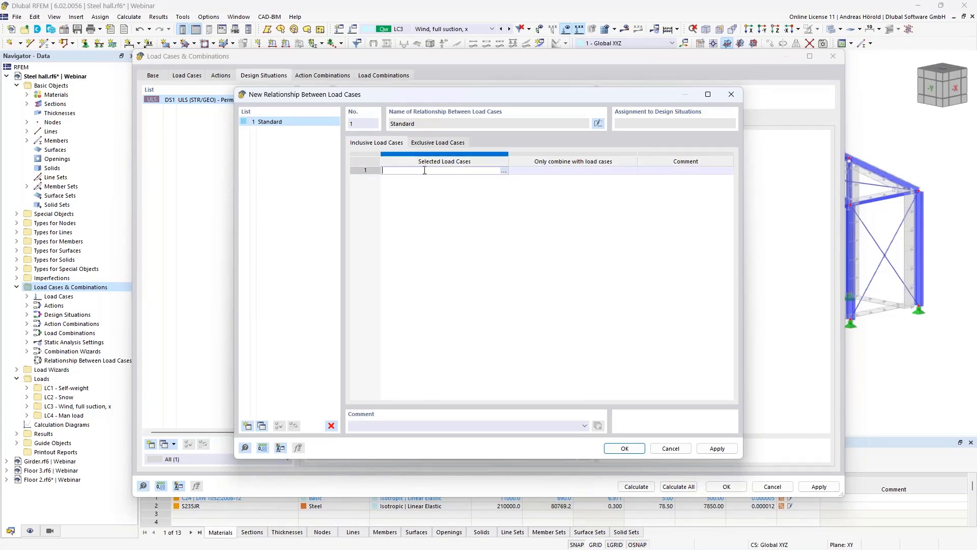
{"action": "left_click", "coordinate": [504, 171]}
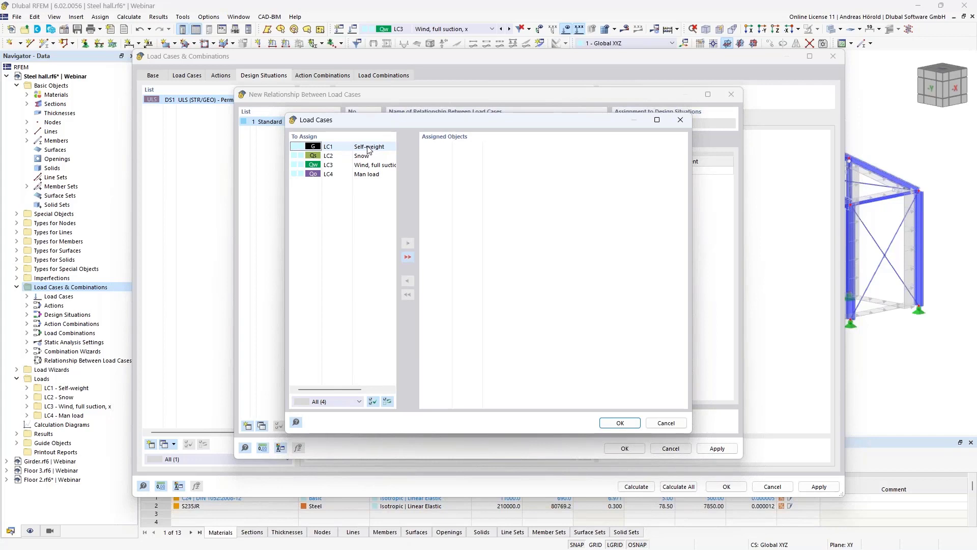
{"action": "double_click", "coordinate": [369, 148]}
{"action": "double_click", "coordinate": [369, 147]}
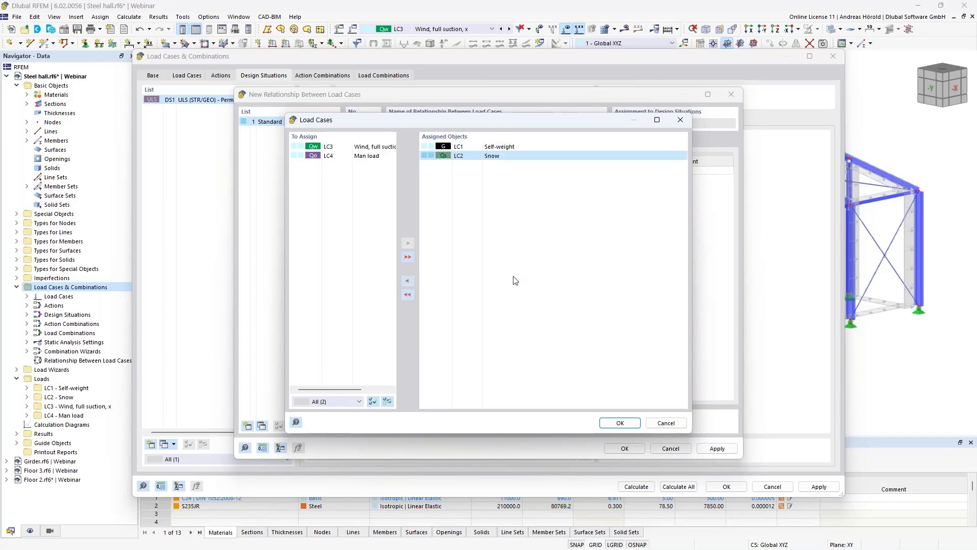
{"action": "left_click", "coordinate": [618, 423]}
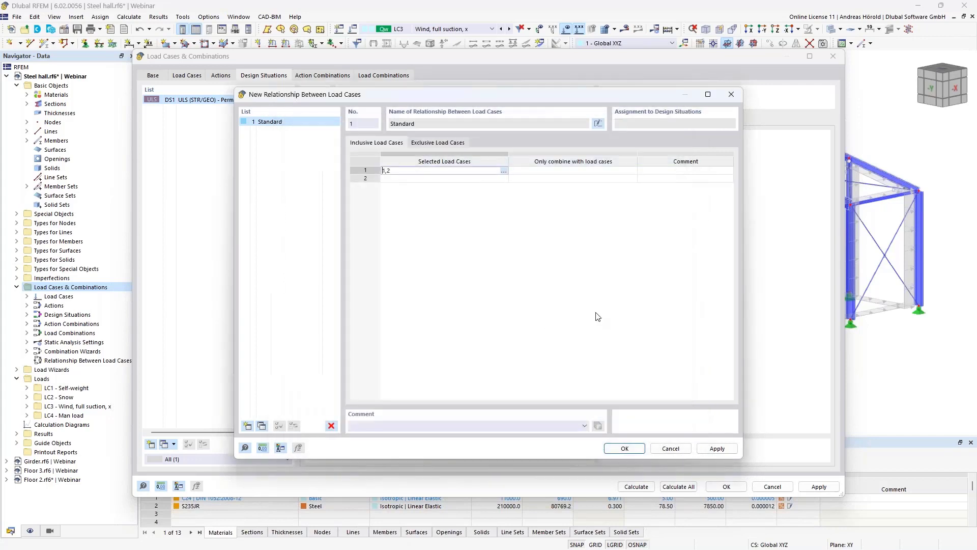
Restrict the inclusive row to combine only with LC3 Wind, then clear that row again.
{"action": "left_click", "coordinate": [585, 171]}
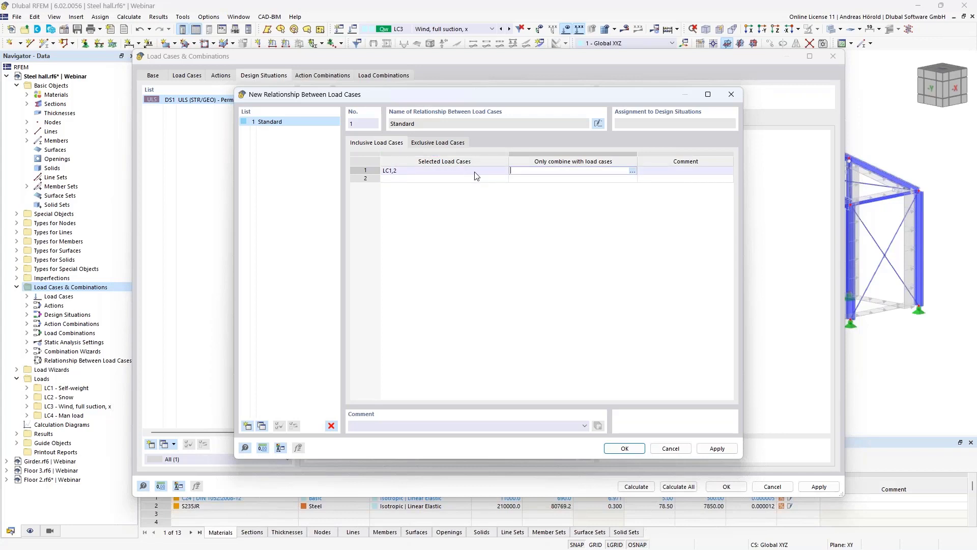
{"action": "left_click", "coordinate": [632, 171]}
{"action": "double_click", "coordinate": [370, 149]}
{"action": "left_click", "coordinate": [612, 423]}
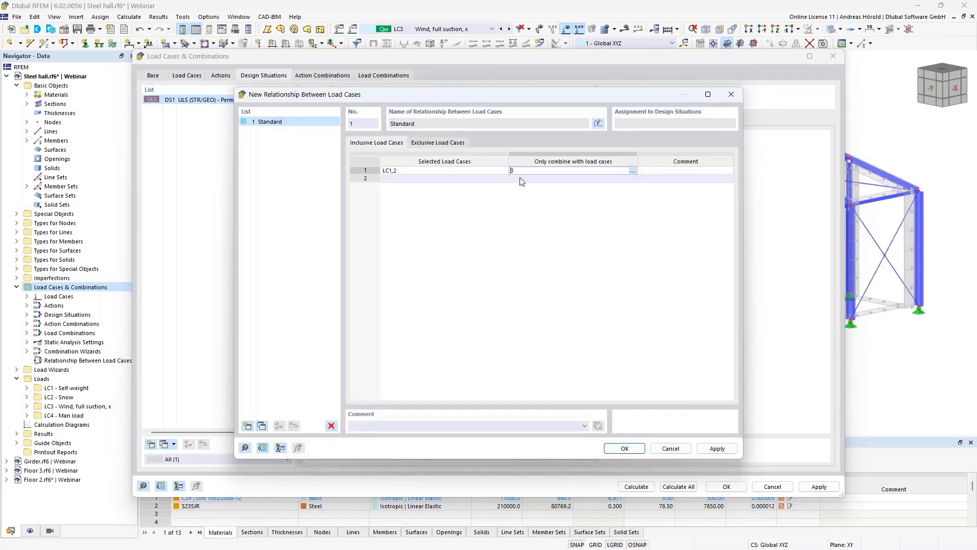
{"action": "left_click", "coordinate": [468, 172]}
{"action": "key", "text": "Delete"}
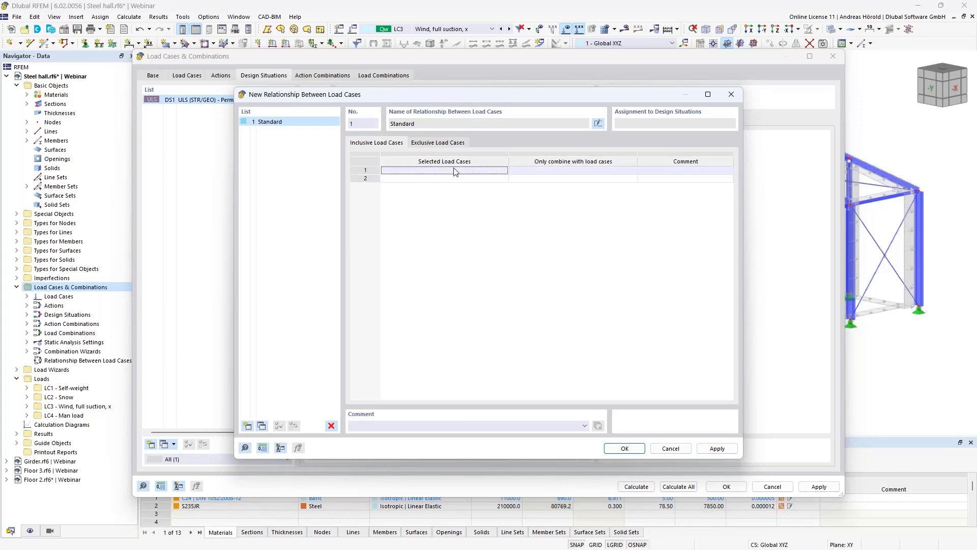
Assign LC3 Wind as the selected load case in the first row of the exclusive load cases.
{"action": "left_click", "coordinate": [431, 144]}
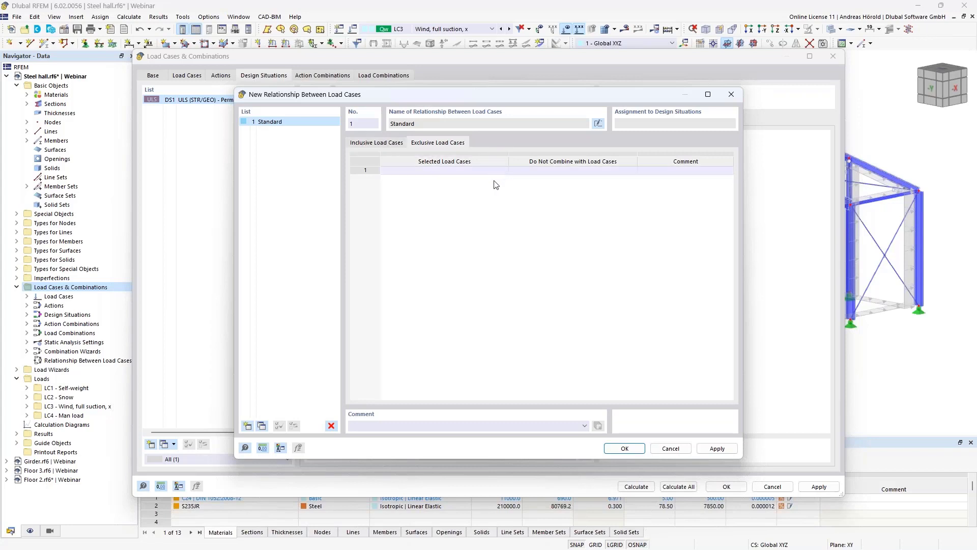
{"action": "left_click", "coordinate": [475, 171]}
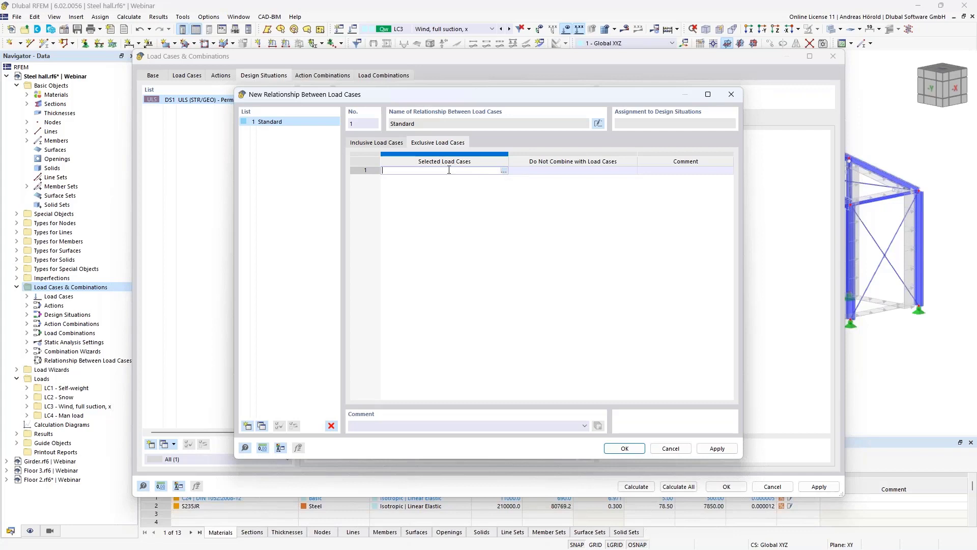
{"action": "left_click", "coordinate": [504, 171]}
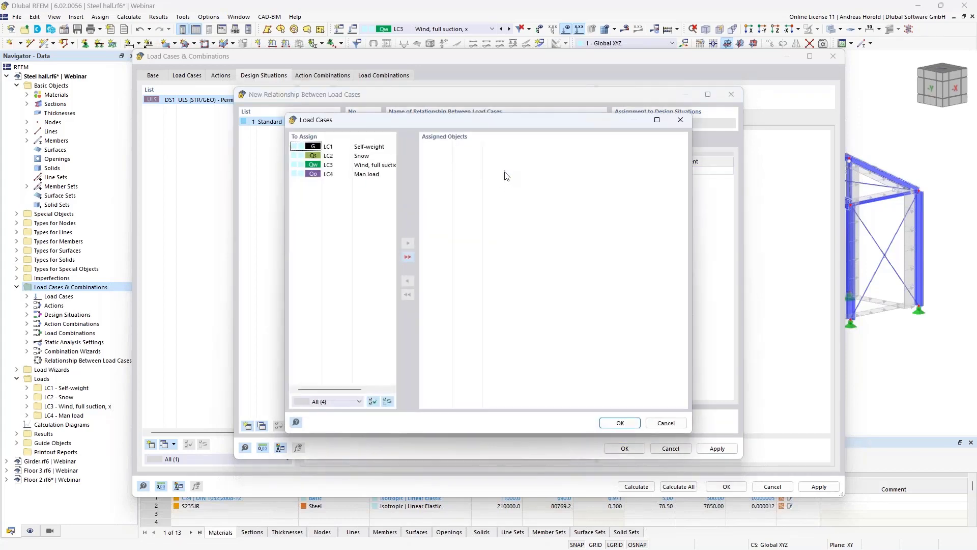
{"action": "double_click", "coordinate": [373, 168]}
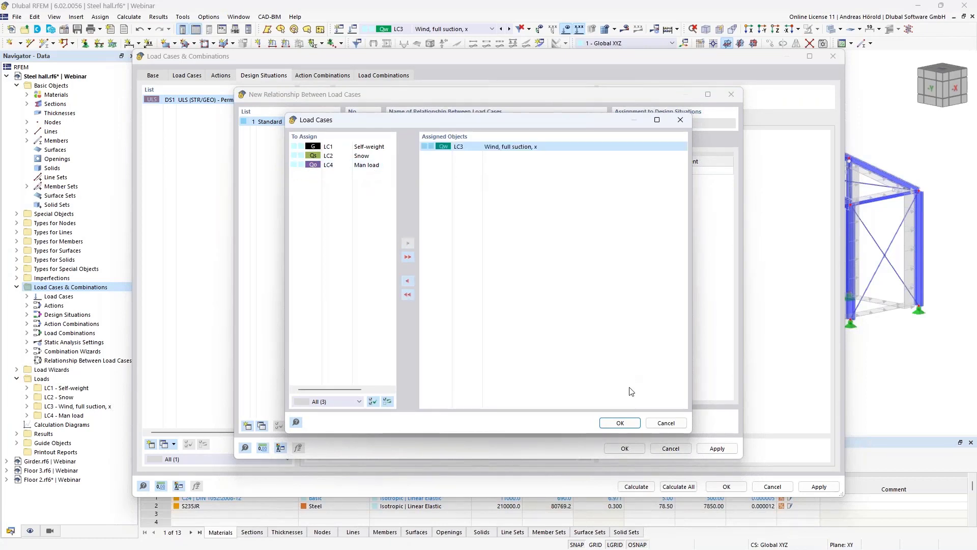
{"action": "left_click", "coordinate": [619, 423]}
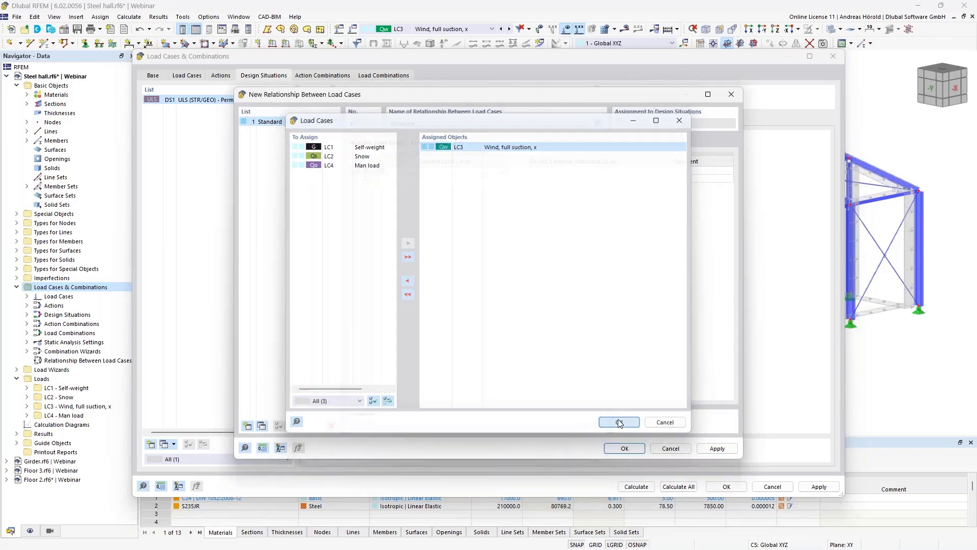
Exclude LC4 Man load from being combined with LC3 in the first exclusive row.
{"action": "left_click", "coordinate": [559, 172]}
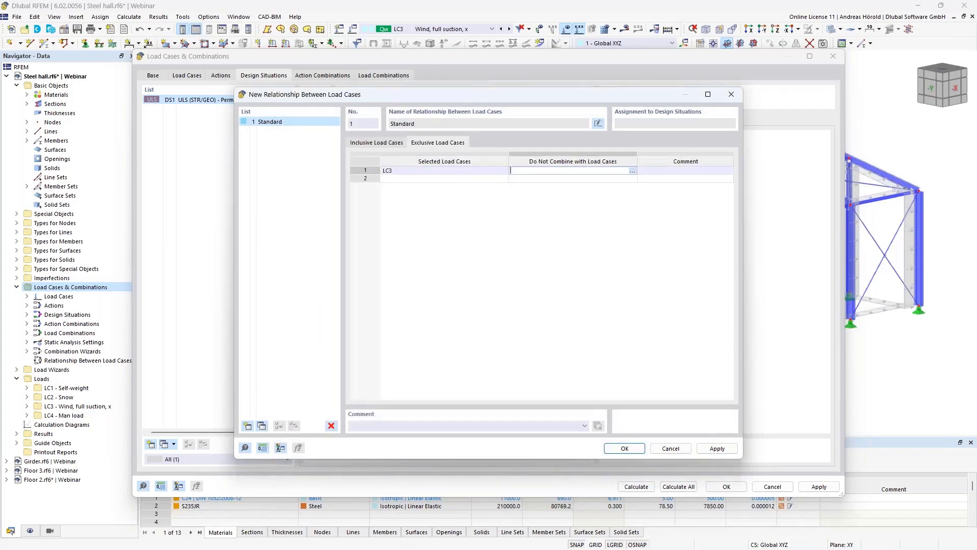
{"action": "left_click", "coordinate": [633, 171]}
{"action": "double_click", "coordinate": [365, 166]}
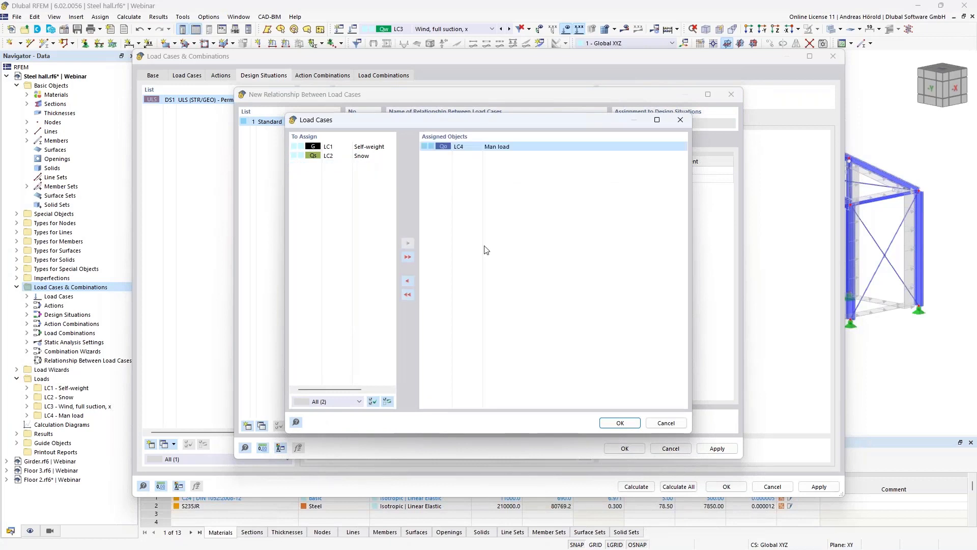
{"action": "left_click", "coordinate": [620, 423]}
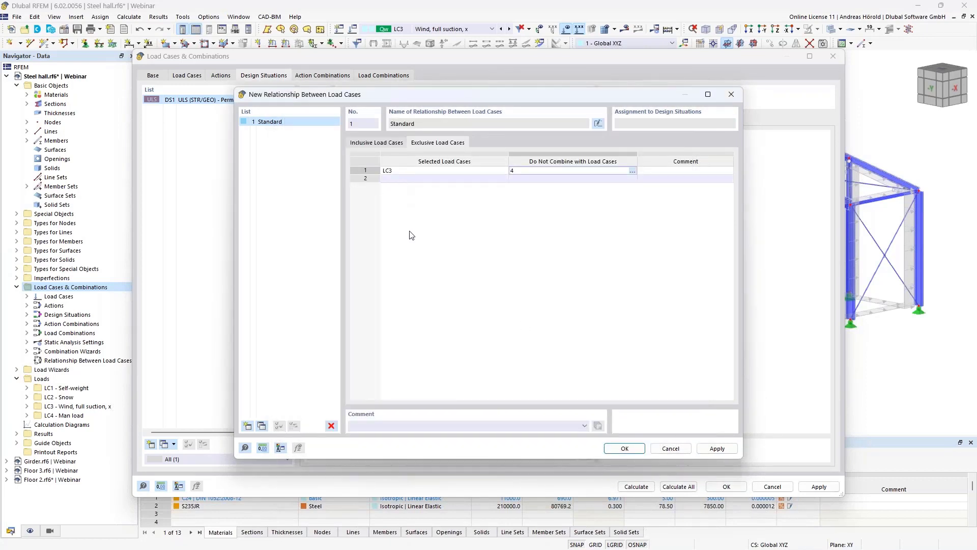
Confirm the load case relationship, check the regenerated load combinations and accept the settings.
{"action": "left_click", "coordinate": [624, 448]}
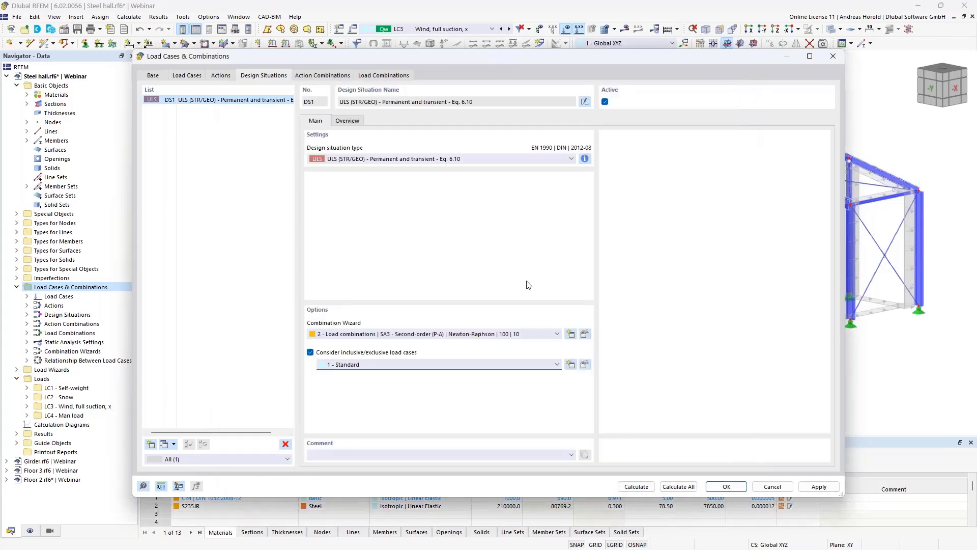
{"action": "left_click", "coordinate": [380, 76]}
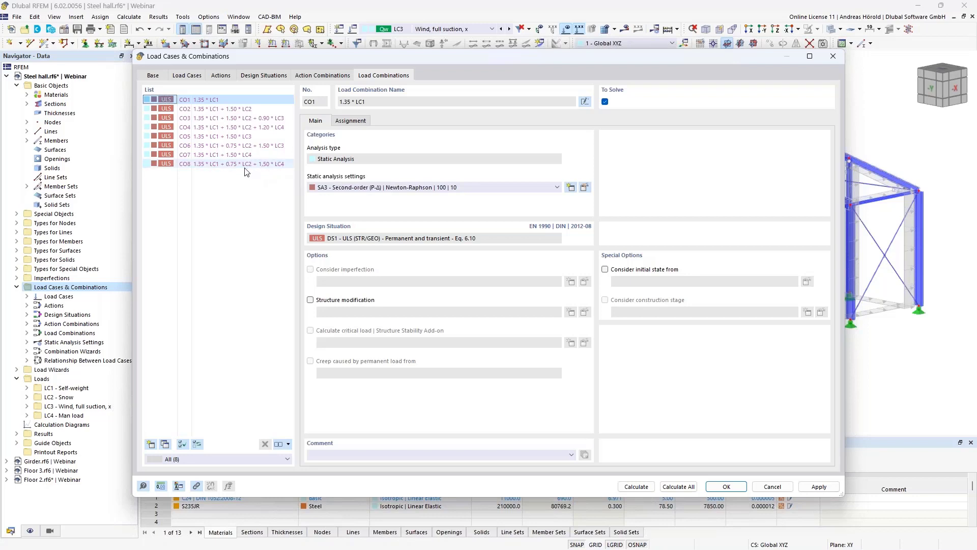
{"action": "left_click", "coordinate": [728, 487]}
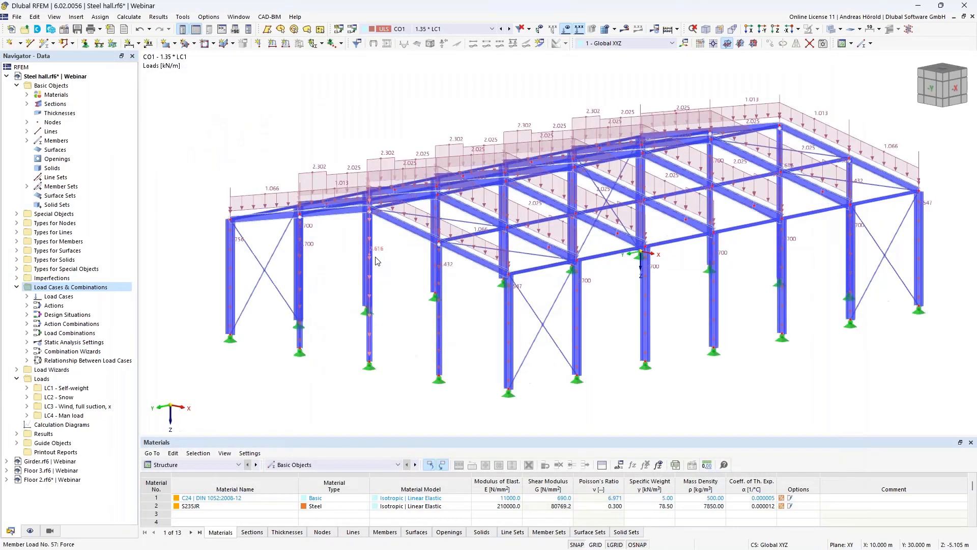
Close the Steel hall model without saving its changes and switch to the Girder model.
{"action": "left_click", "coordinate": [972, 17]}
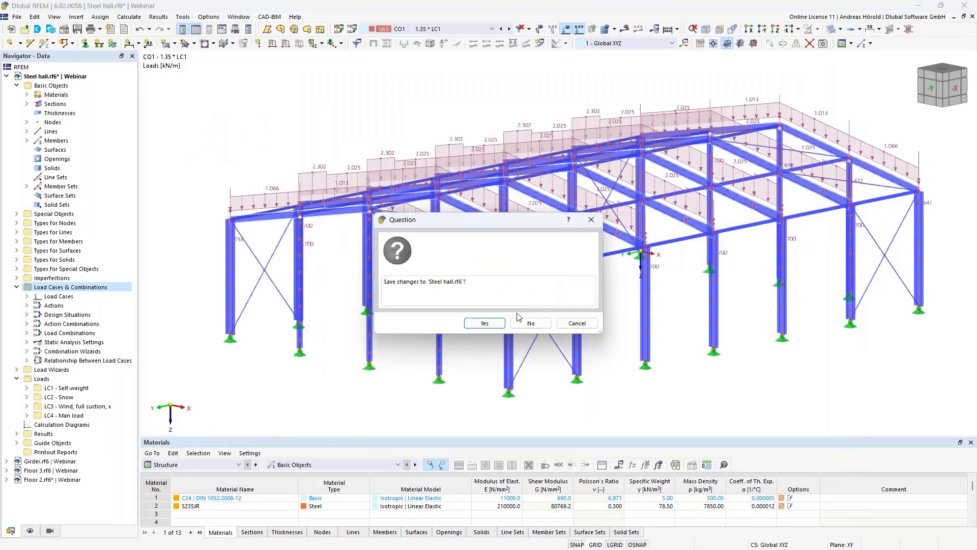
{"action": "left_click", "coordinate": [531, 324]}
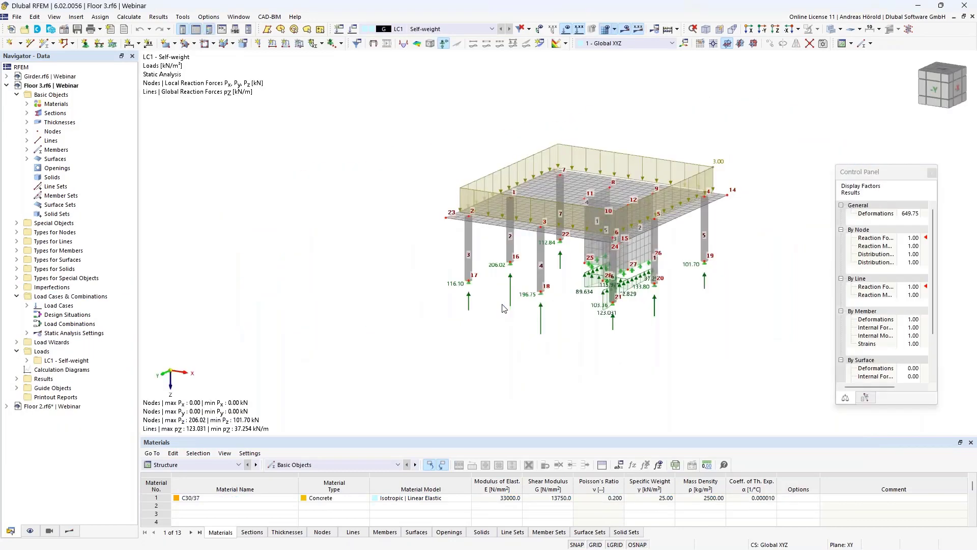
{"action": "left_click", "coordinate": [30, 77]}
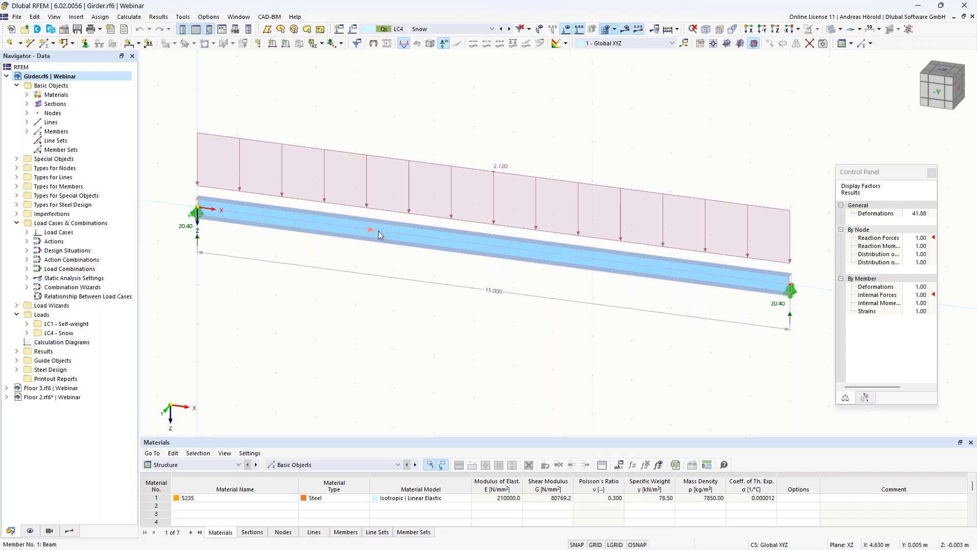
Open the girder member's design types for editing and create a new steel design effective lengths definition.
{"action": "mouse_move", "coordinate": [382, 234]}
{"action": "mouse_move", "coordinate": [497, 293]}
{"action": "double_click", "coordinate": [560, 254]}
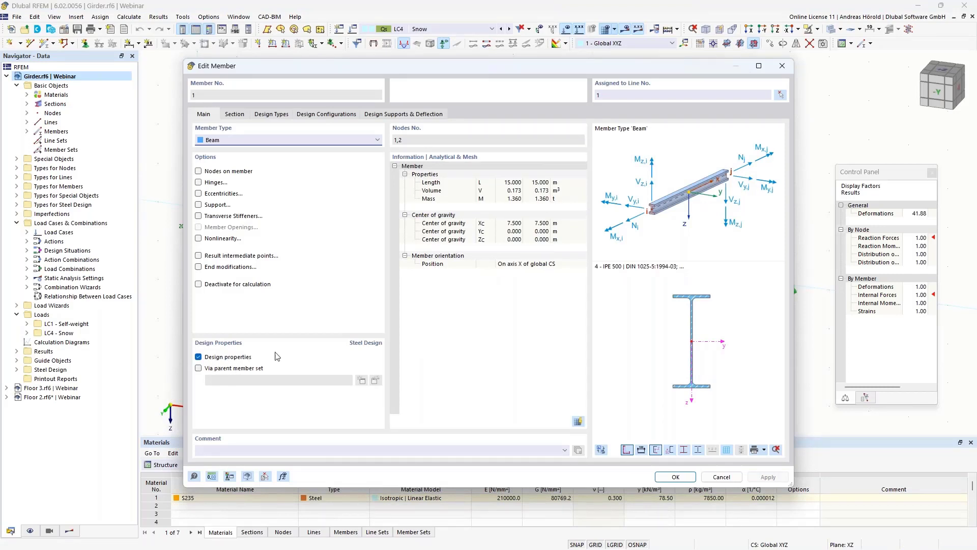
{"action": "left_click", "coordinate": [270, 114]}
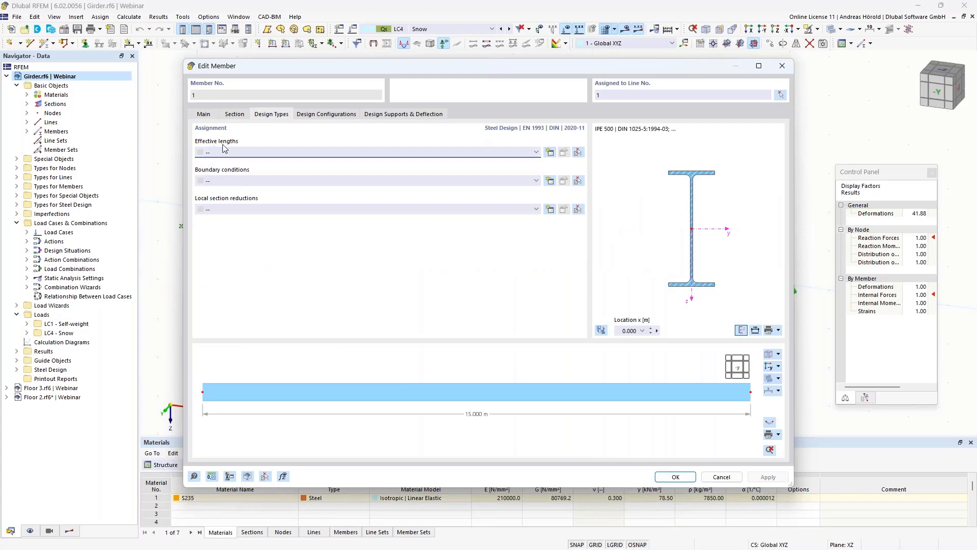
{"action": "left_click", "coordinate": [550, 152]}
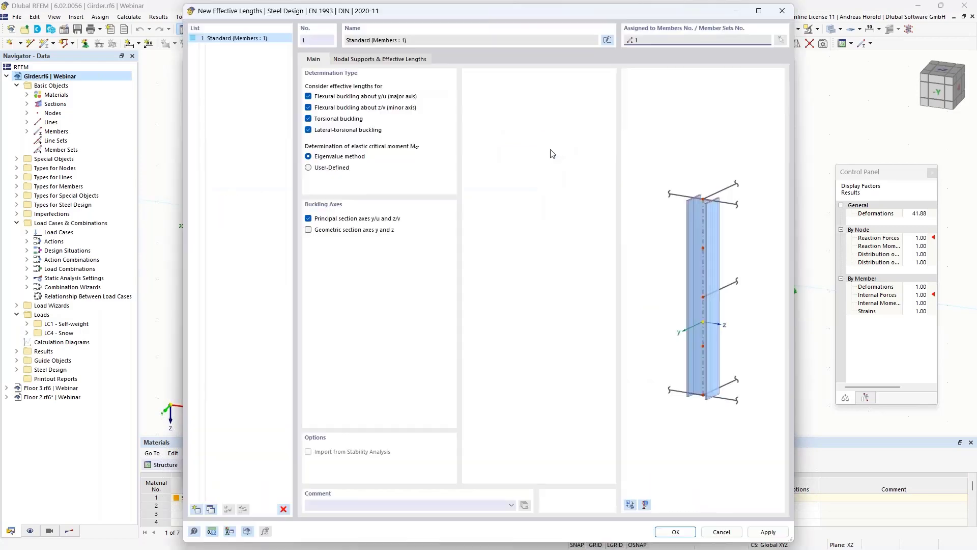
Enable intermediate nodes in the nodal supports of the effective lengths and provide two of them.
{"action": "left_click", "coordinate": [362, 60]}
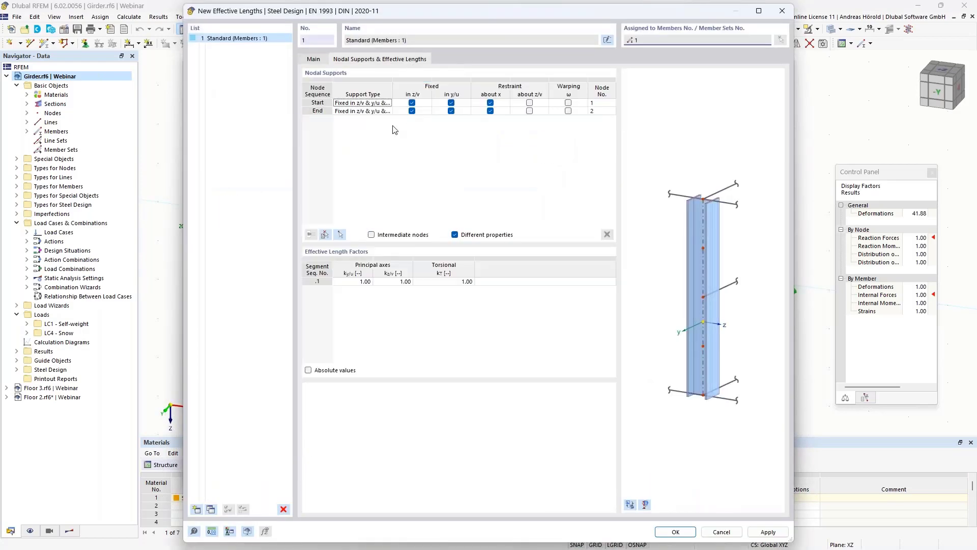
{"action": "left_click", "coordinate": [372, 235]}
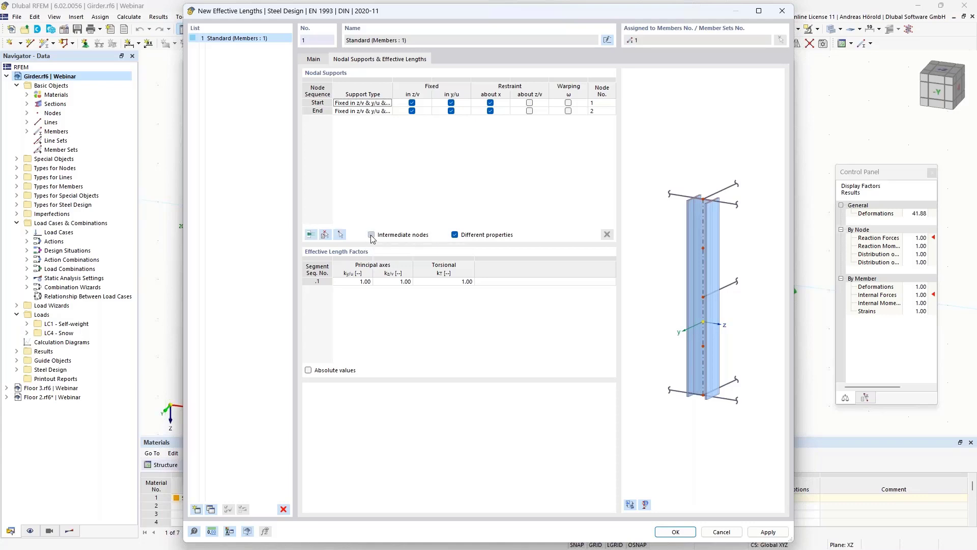
{"action": "left_click", "coordinate": [309, 235]}
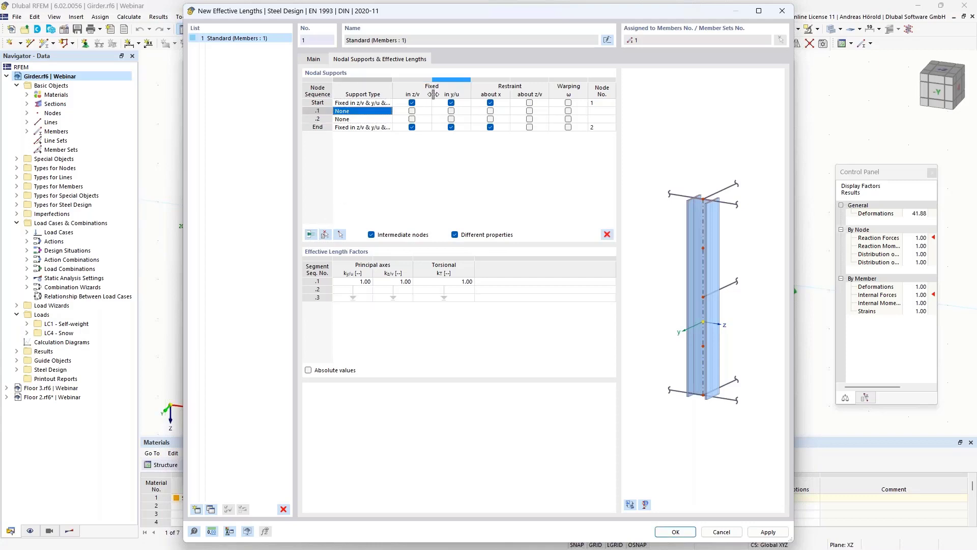
Fix both intermediate nodes in the y/u direction and confirm the effective lengths and the member.
{"action": "left_click", "coordinate": [451, 111]}
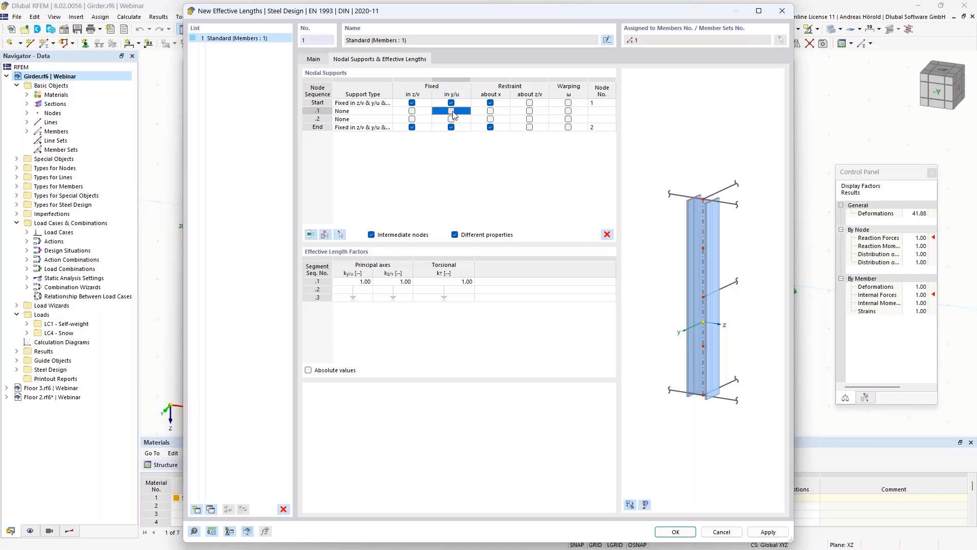
{"action": "left_click", "coordinate": [451, 120]}
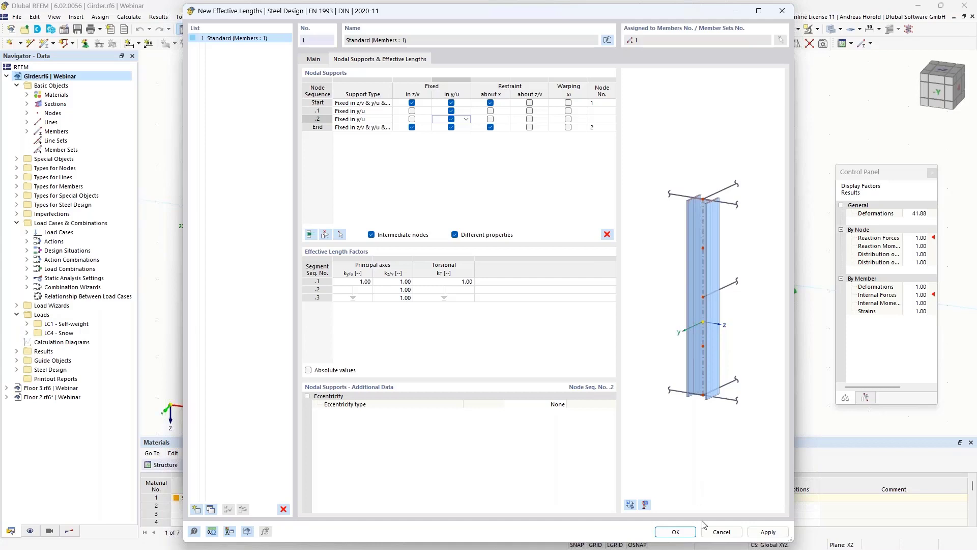
{"action": "left_click", "coordinate": [670, 531]}
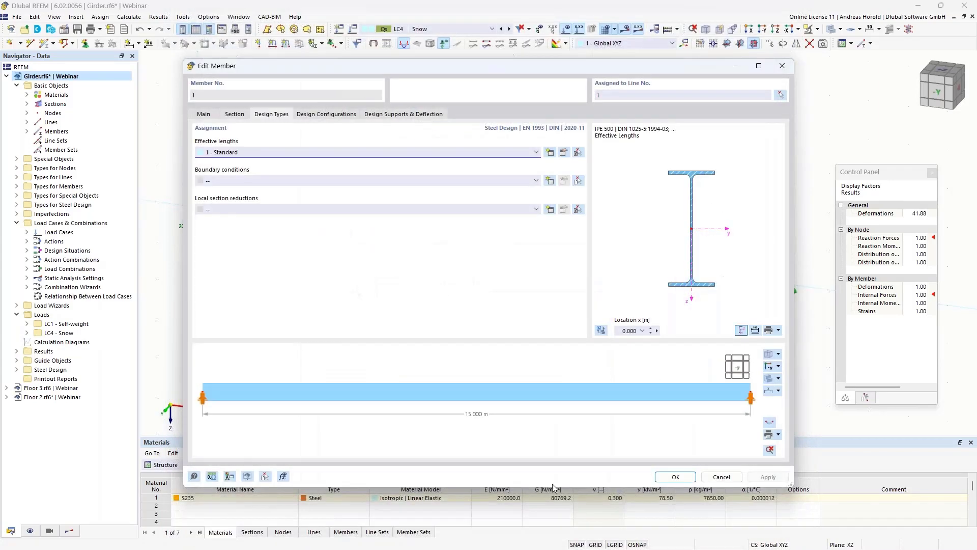
{"action": "left_click", "coordinate": [679, 478]}
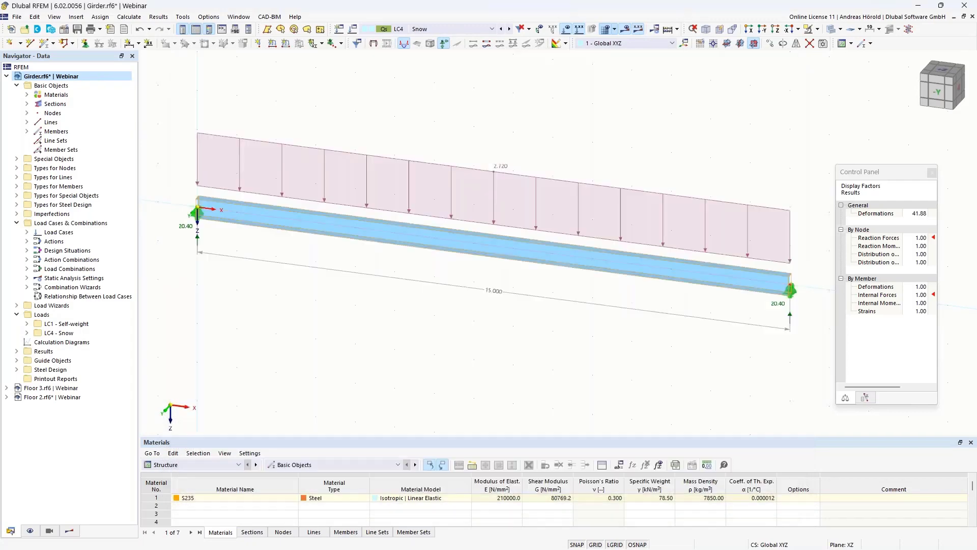
Show the Steel Design data in the tables and calculate the girder's design results.
{"action": "left_click", "coordinate": [177, 465]}
{"action": "left_click", "coordinate": [170, 522]}
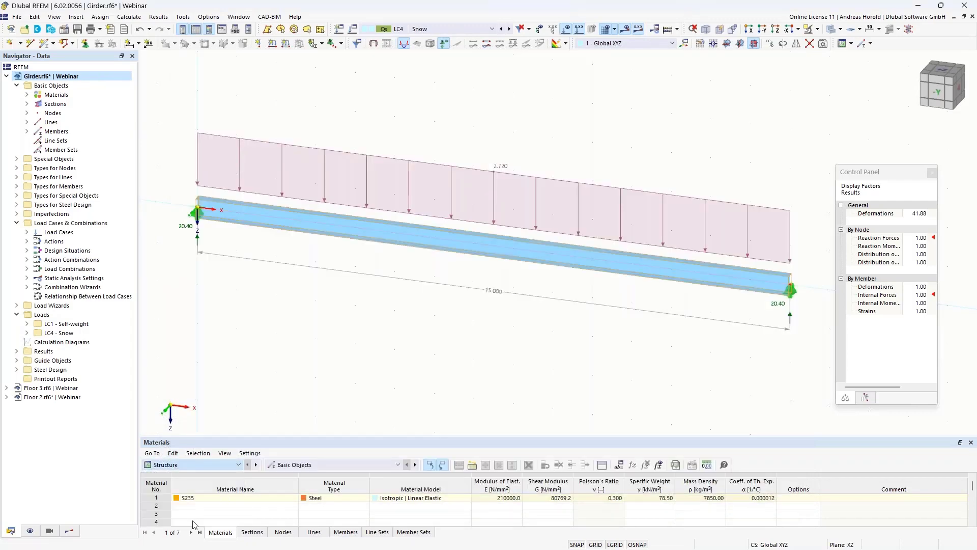
{"action": "left_click", "coordinate": [457, 464]}
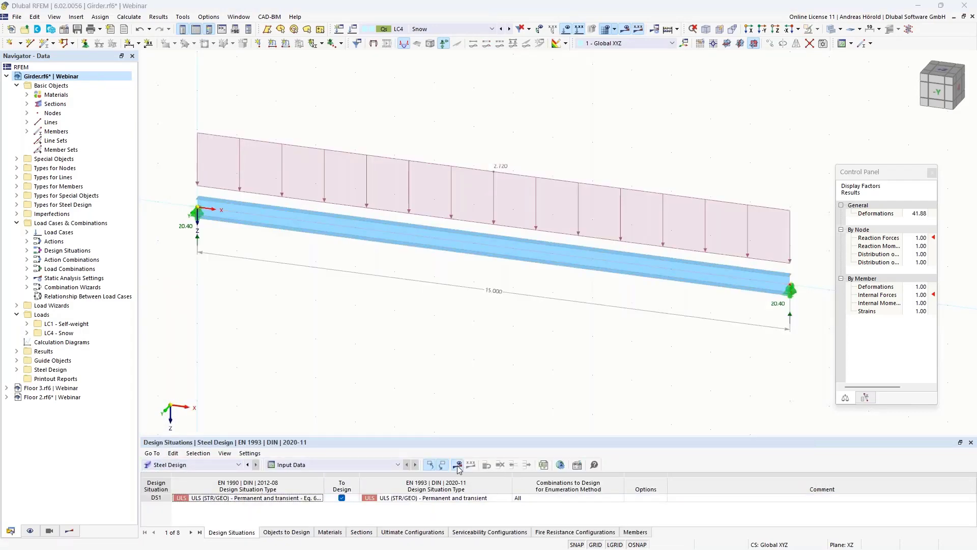
{"action": "left_click", "coordinate": [529, 323]}
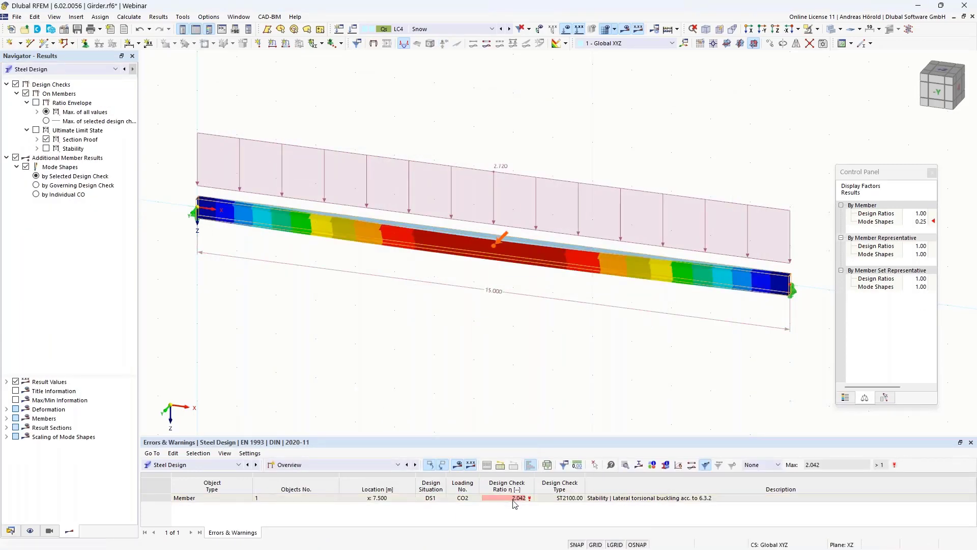
Examine the nodal supports and determination settings of the girder's effective lengths, leaving the definition and the member as they are.
{"action": "middle_click_drag", "start_coordinate": [686, 308], "coordinate": [657, 295], "text": "ctrl"}
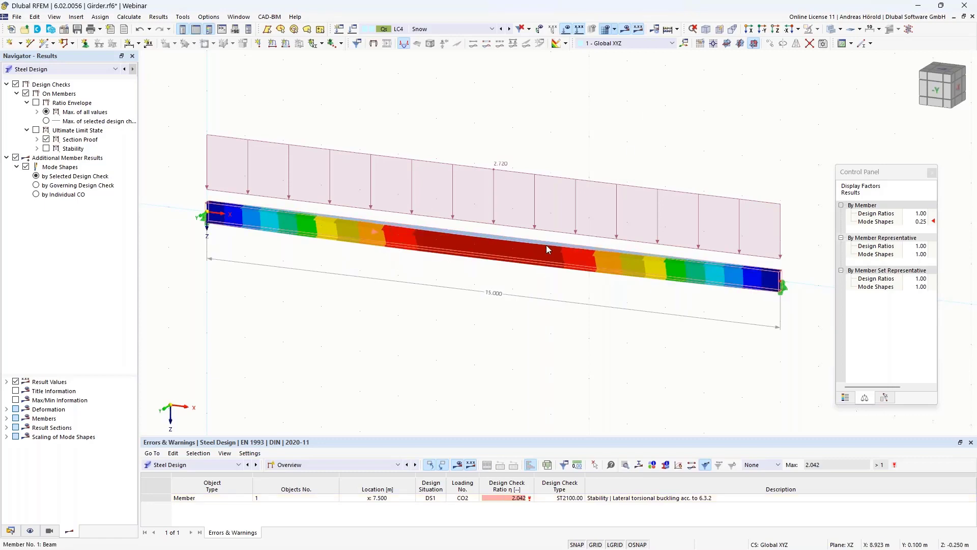
{"action": "double_click", "coordinate": [541, 260]}
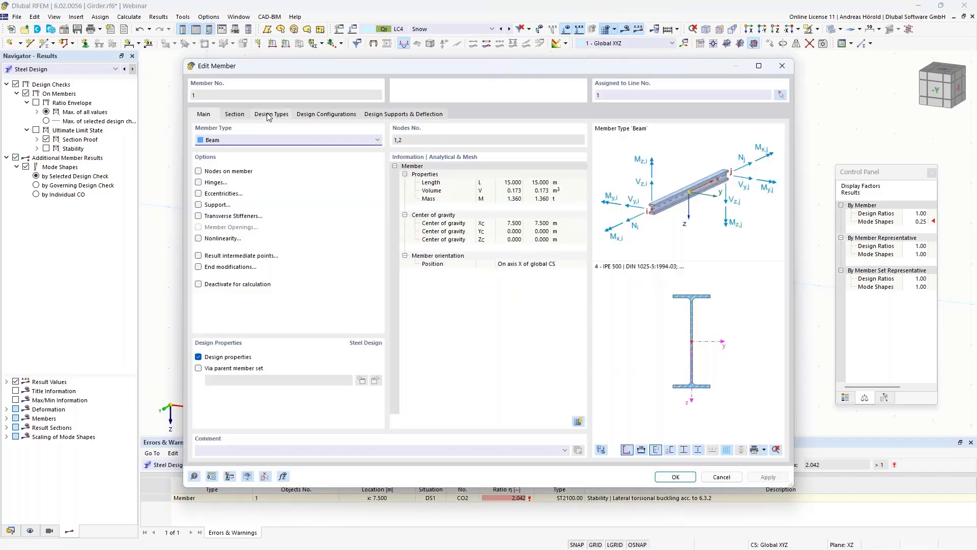
{"action": "left_click", "coordinate": [271, 114]}
{"action": "left_click", "coordinate": [564, 153]}
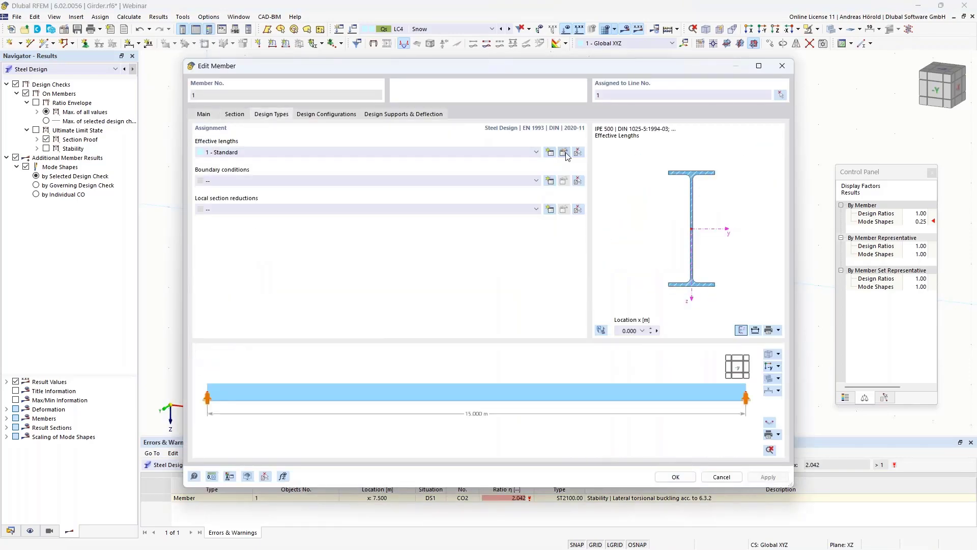
{"action": "left_click", "coordinate": [399, 59]}
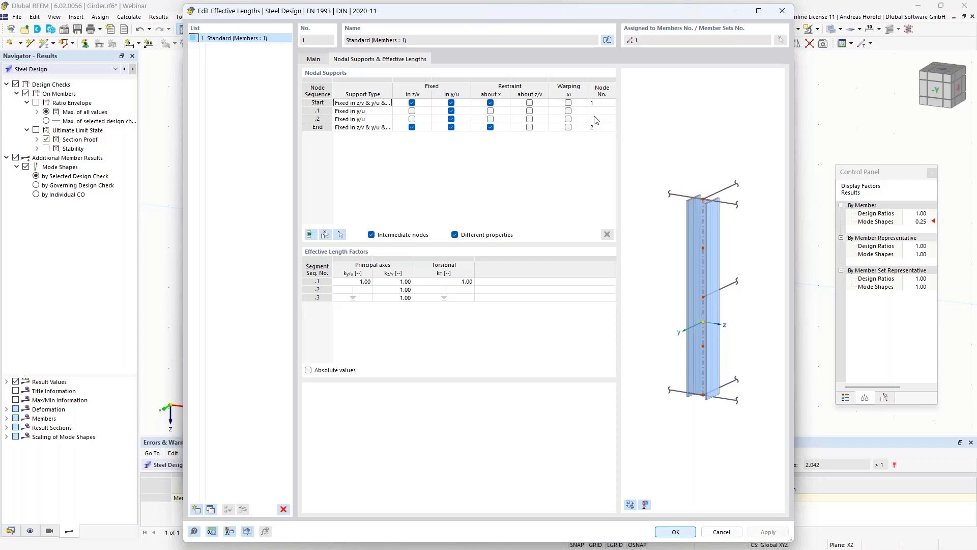
{"action": "left_click", "coordinate": [315, 60]}
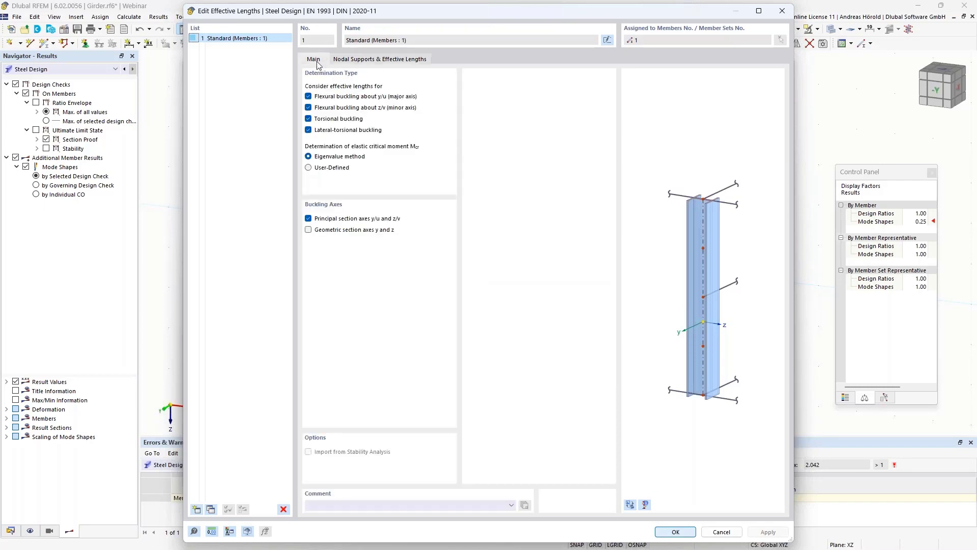
{"action": "left_click", "coordinate": [722, 532]}
{"action": "left_click", "coordinate": [715, 480]}
Create two 'On Member' nodes on the girder with the n intermediate nodes option, without dividing the member.
{"action": "left_click_drag", "start_coordinate": [669, 122], "coordinate": [319, 361]}
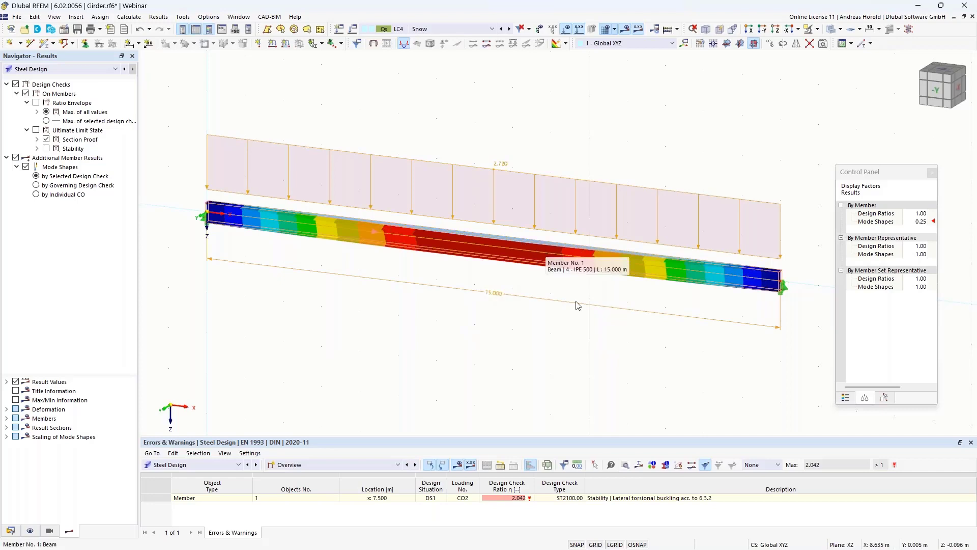
{"action": "left_click", "coordinate": [582, 288]}
{"action": "right_click", "coordinate": [573, 249]}
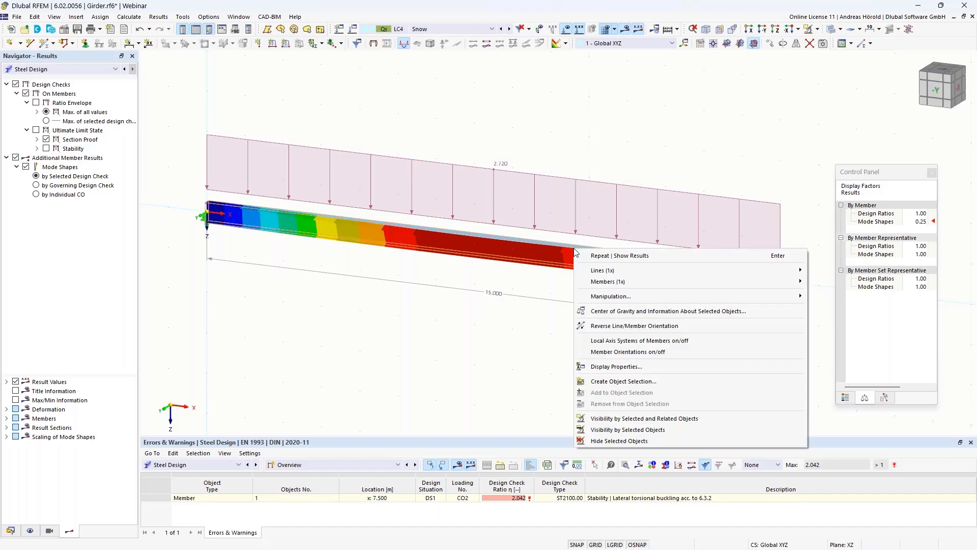
{"action": "mouse_move", "coordinate": [634, 278]}
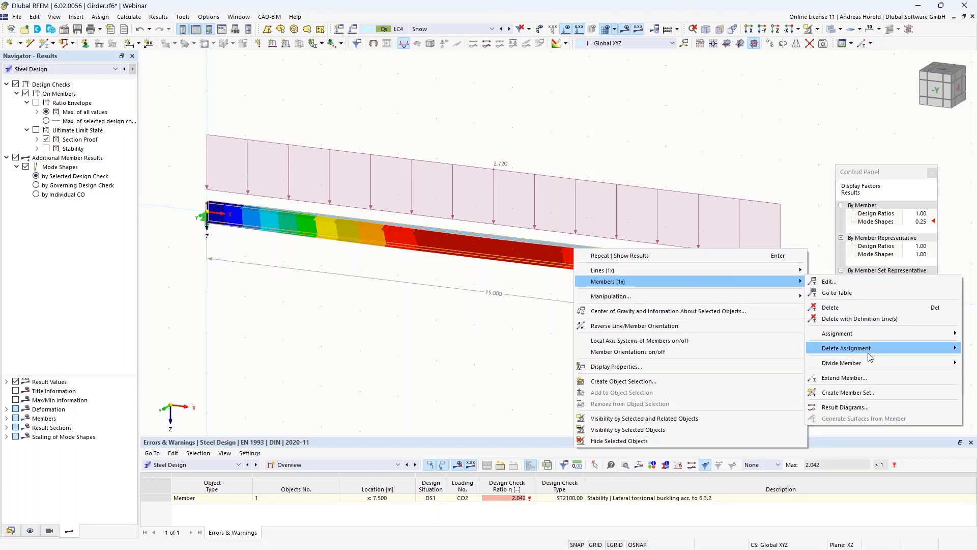
{"action": "mouse_move", "coordinate": [871, 367]}
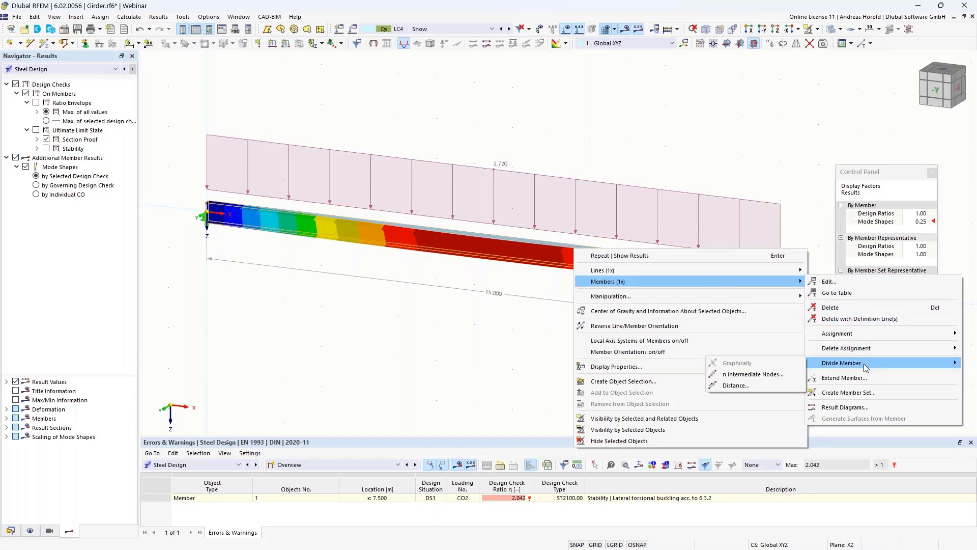
{"action": "left_click", "coordinate": [741, 375]}
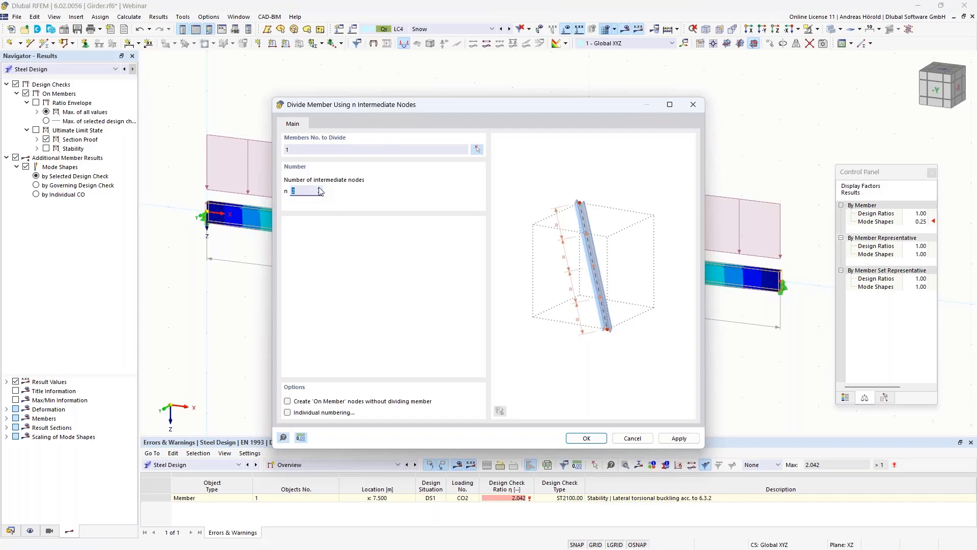
{"action": "left_click", "coordinate": [288, 402]}
{"action": "left_click", "coordinate": [585, 438]}
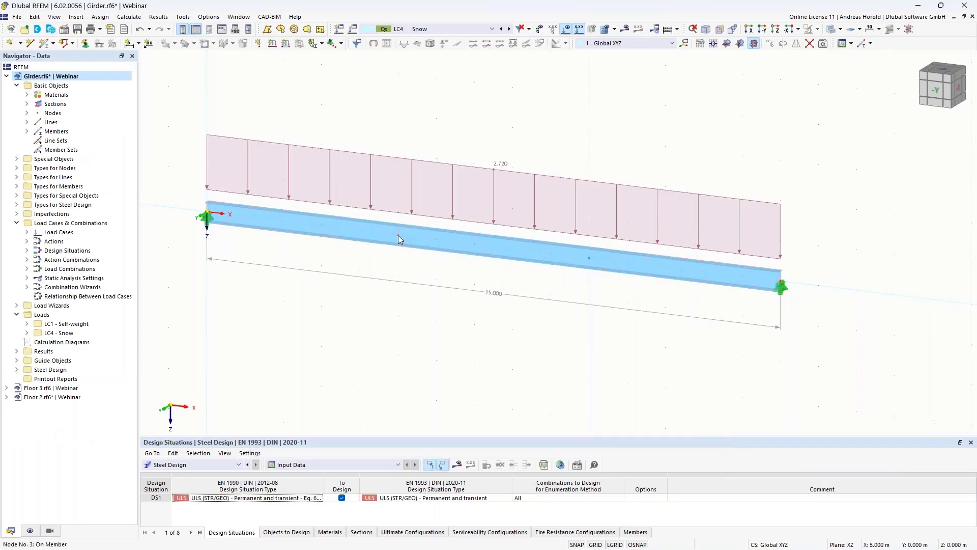
Review the nodal supports and node assignments in the girder's effective lengths, and confirm the definition and the member.
{"action": "mouse_move", "coordinate": [399, 239]}
{"action": "mouse_move", "coordinate": [505, 251]}
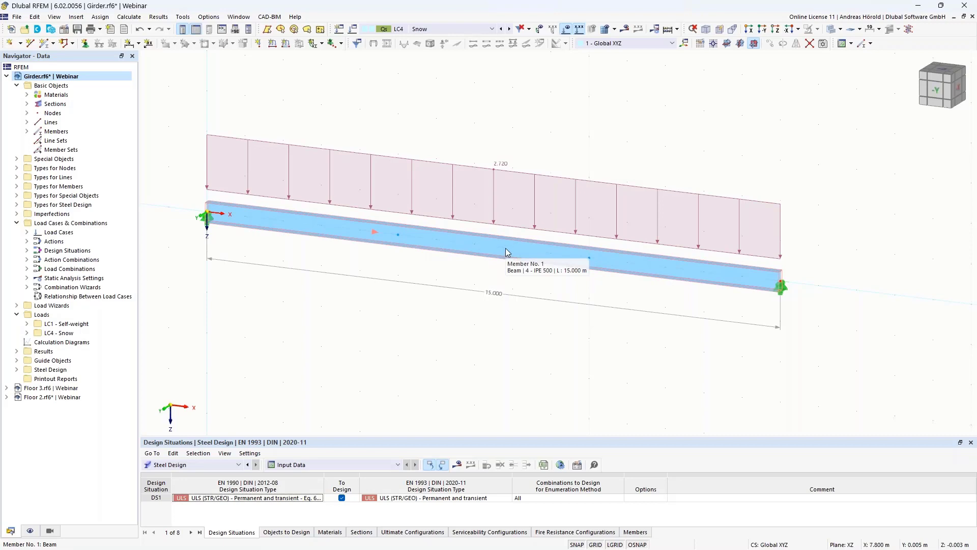
{"action": "double_click", "coordinate": [506, 251]}
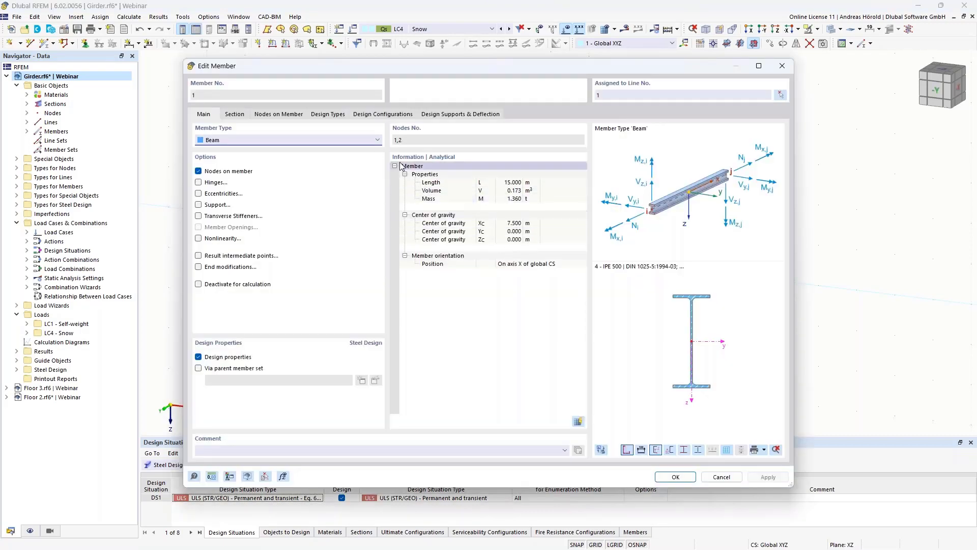
{"action": "left_click", "coordinate": [332, 116]}
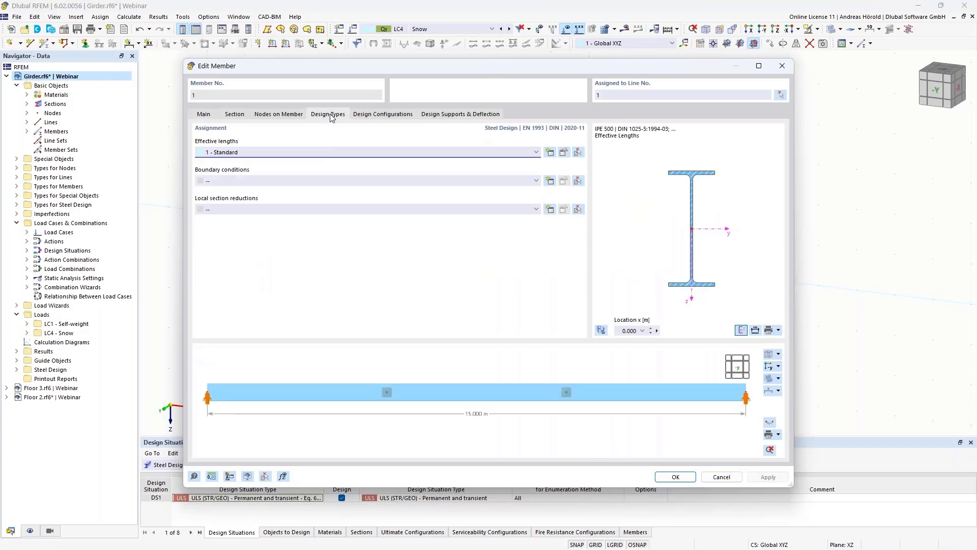
{"action": "left_click", "coordinate": [564, 153]}
{"action": "left_click", "coordinate": [367, 59]}
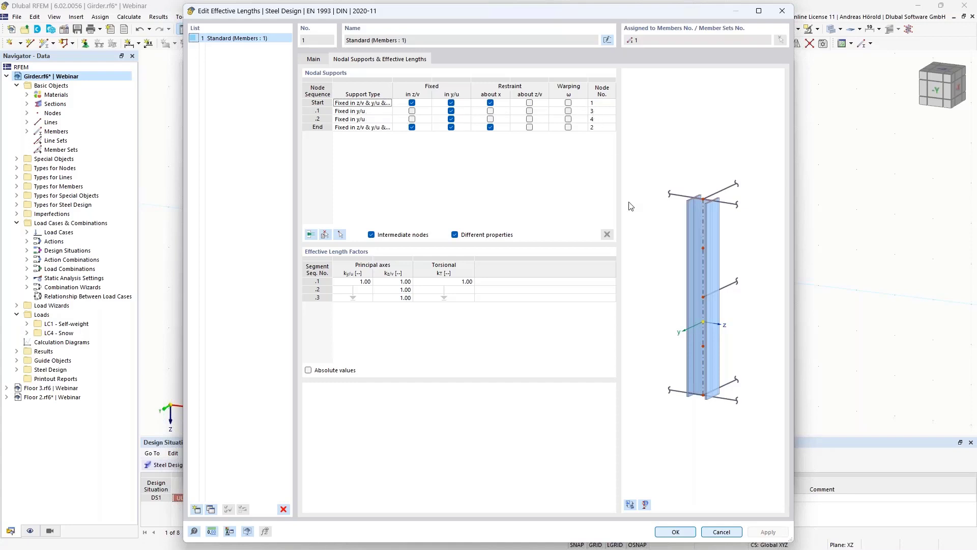
{"action": "left_click", "coordinate": [674, 532]}
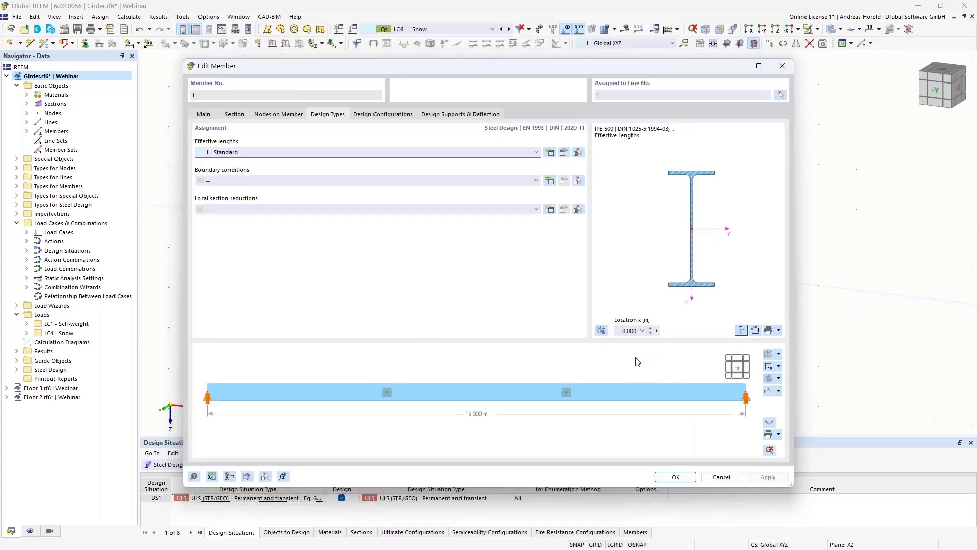
{"action": "middle_click_drag", "start_coordinate": [632, 362], "coordinate": [597, 379], "text": "ctrl"}
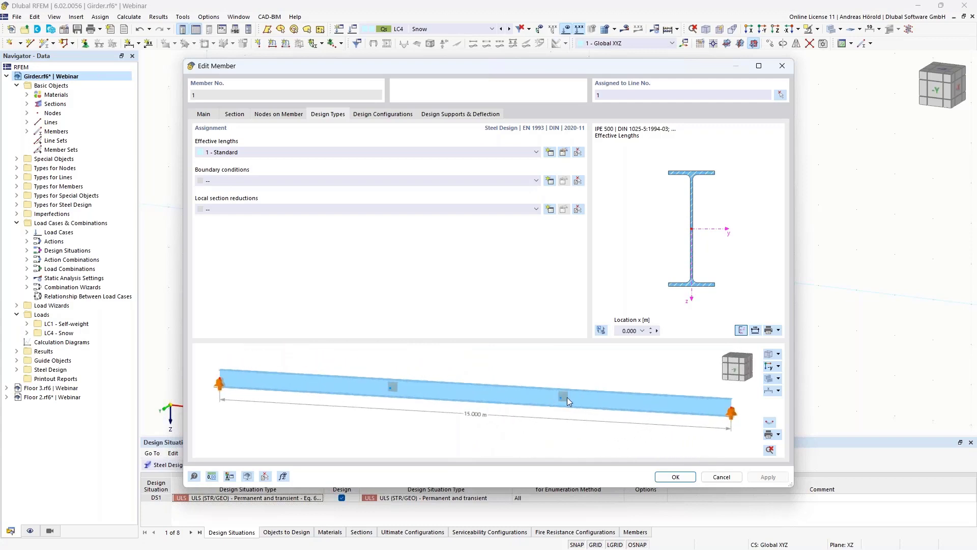
{"action": "left_click", "coordinate": [674, 477]}
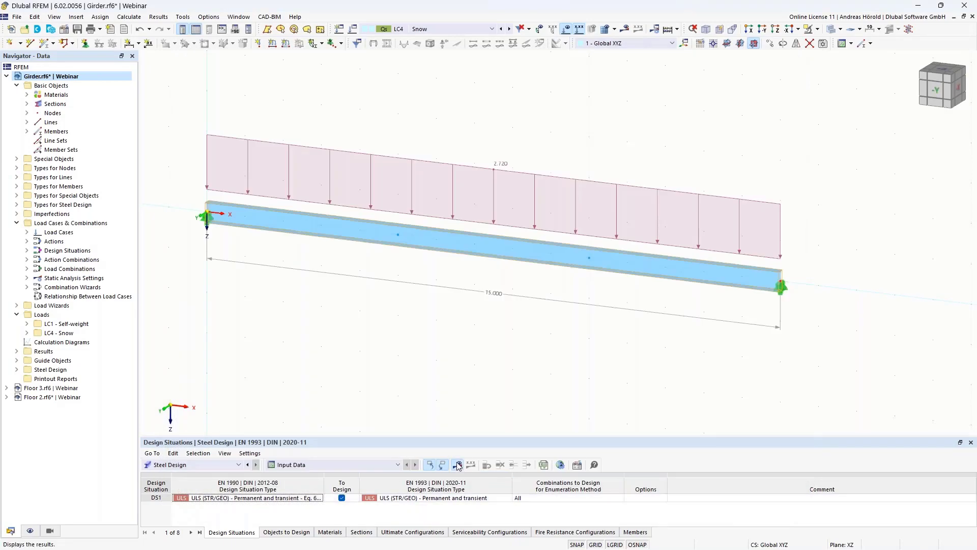
Calculate the girder's steel design results and display the mode shape for the lateral torsional buckling check ST2100.00.
{"action": "left_click", "coordinate": [457, 464]}
{"action": "left_click", "coordinate": [530, 325]}
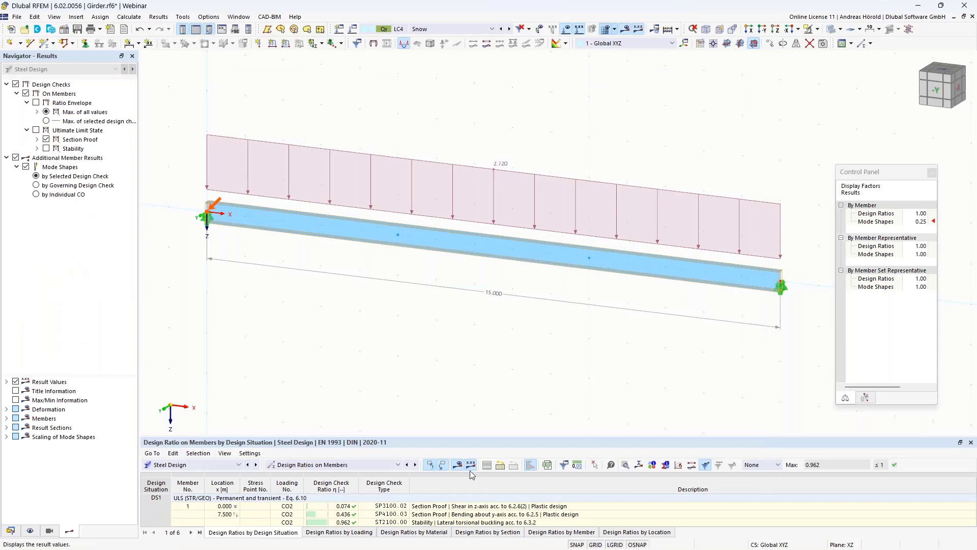
{"action": "left_click_drag", "start_coordinate": [415, 437], "coordinate": [415, 406]}
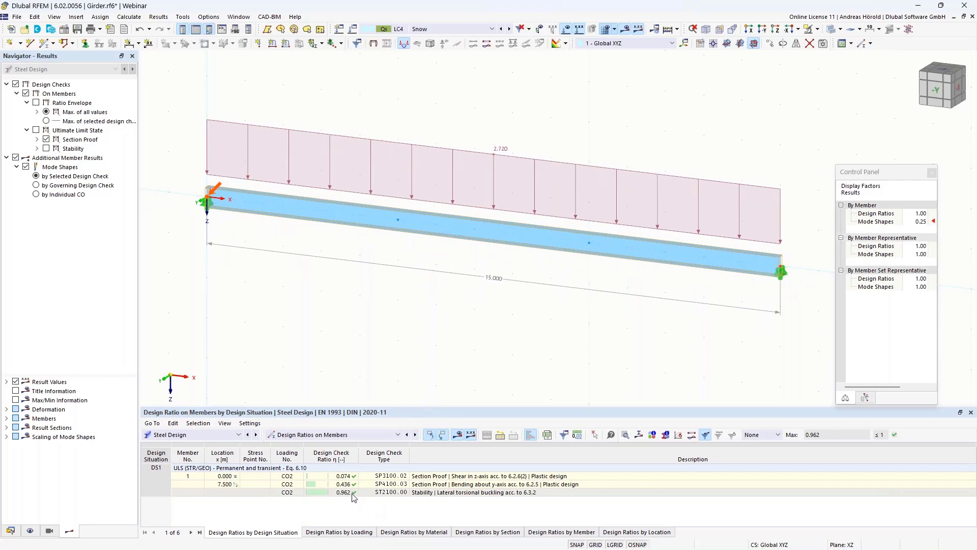
{"action": "left_click", "coordinate": [447, 493]}
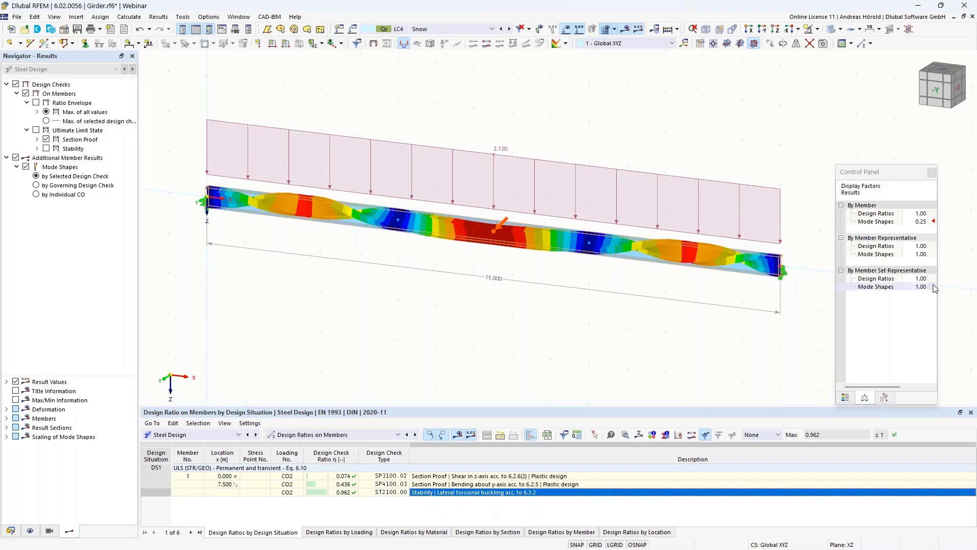
Set the by-member mode shape display factor to 0.04 and view the girder's buckling shape.
{"action": "left_click", "coordinate": [924, 221]}
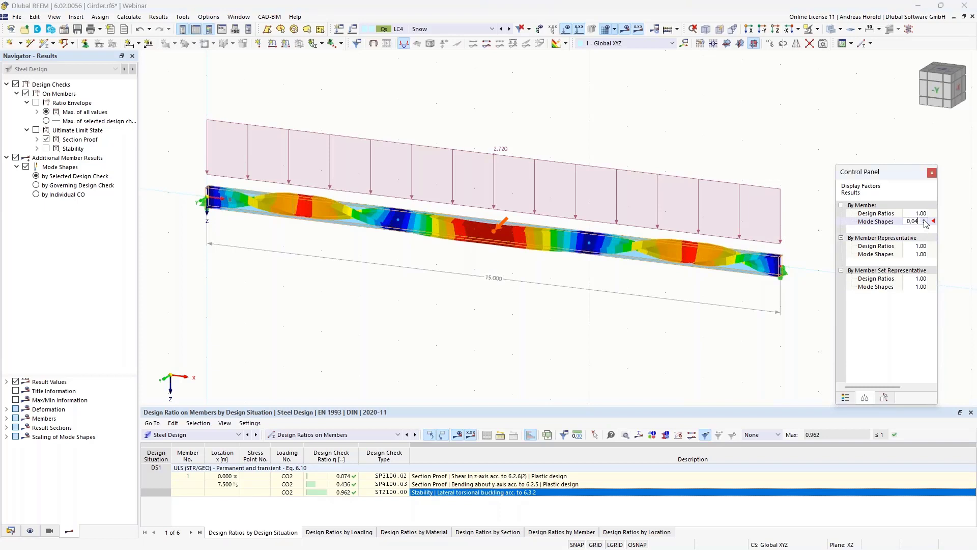
{"action": "key", "text": "Tab"}
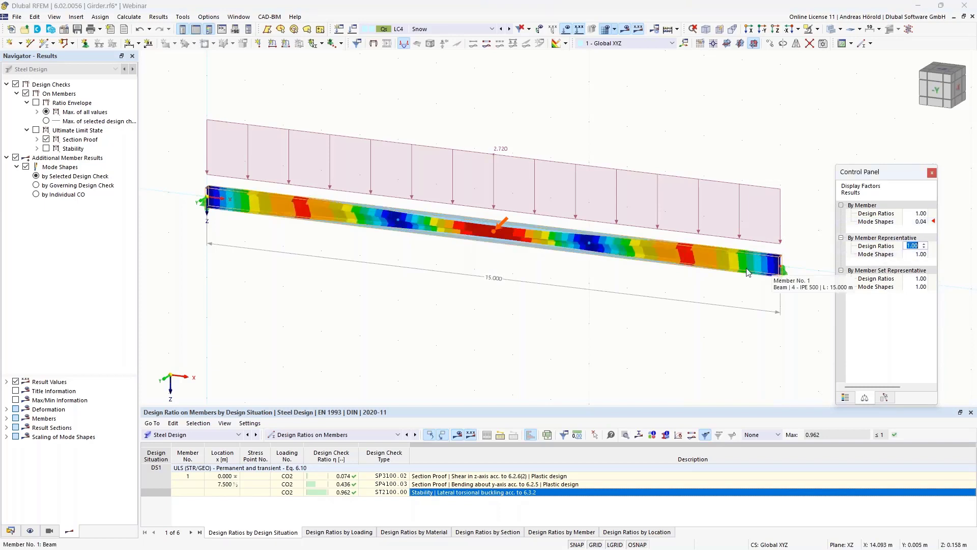
{"action": "scroll", "coordinate": [671, 316], "scroll_direction": "down", "scroll_amount": 1}
{"action": "middle_click_drag", "start_coordinate": [668, 318], "coordinate": [556, 329], "text": "ctrl"}
{"action": "middle_click_drag", "start_coordinate": [529, 297], "coordinate": [585, 325], "text": "ctrl"}
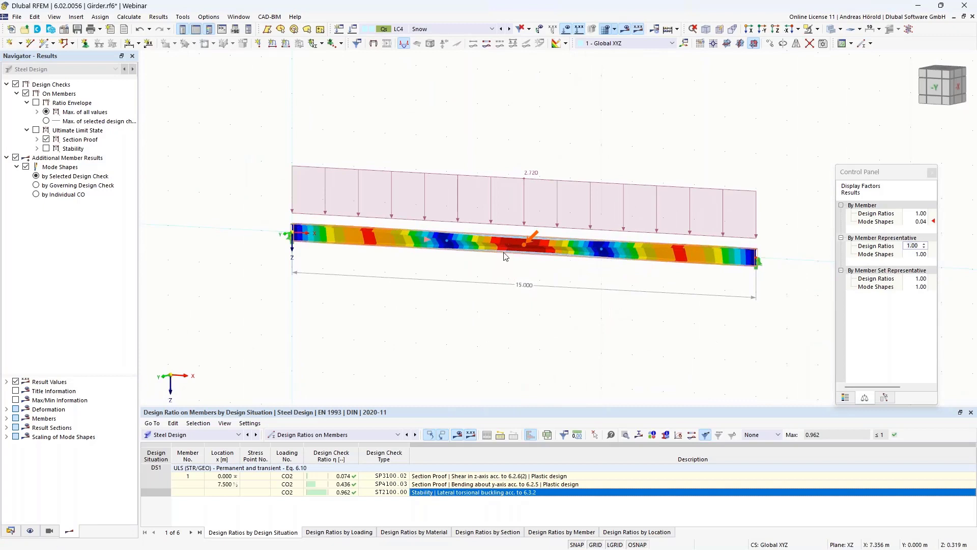
{"action": "scroll", "coordinate": [519, 286], "scroll_direction": "up", "scroll_amount": 2}
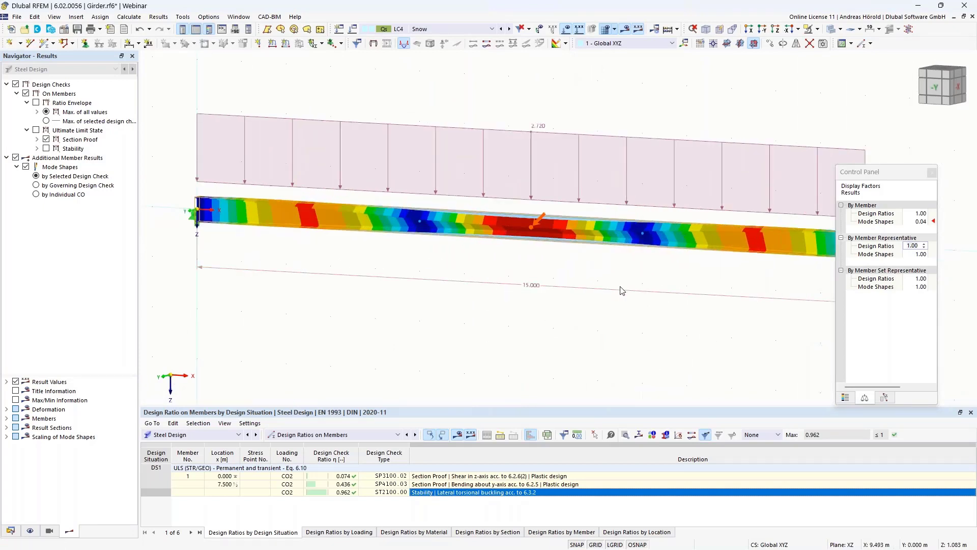
{"action": "scroll", "coordinate": [621, 296], "scroll_direction": "down", "scroll_amount": 3}
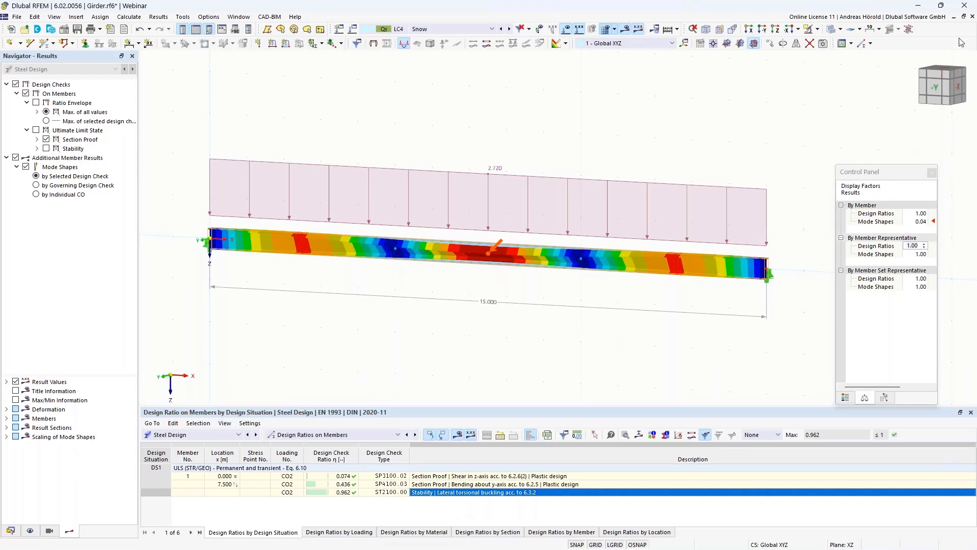
Close the Girder.rf6 model without saving its changes.
{"action": "left_click", "coordinate": [972, 17]}
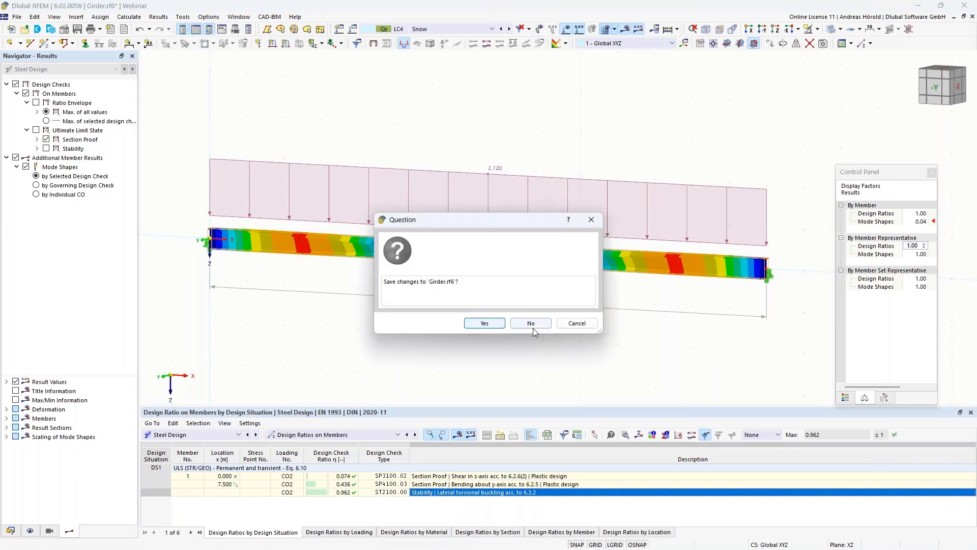
{"action": "left_click", "coordinate": [532, 326]}
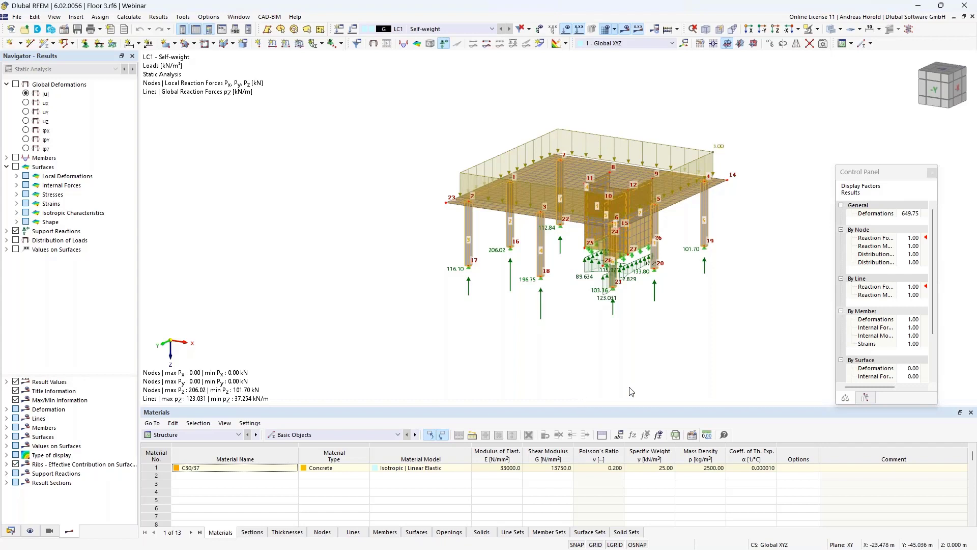
Hide the tables and tile the Floor 3 and Floor 2 model windows horizontally.
{"action": "left_click", "coordinate": [971, 413]}
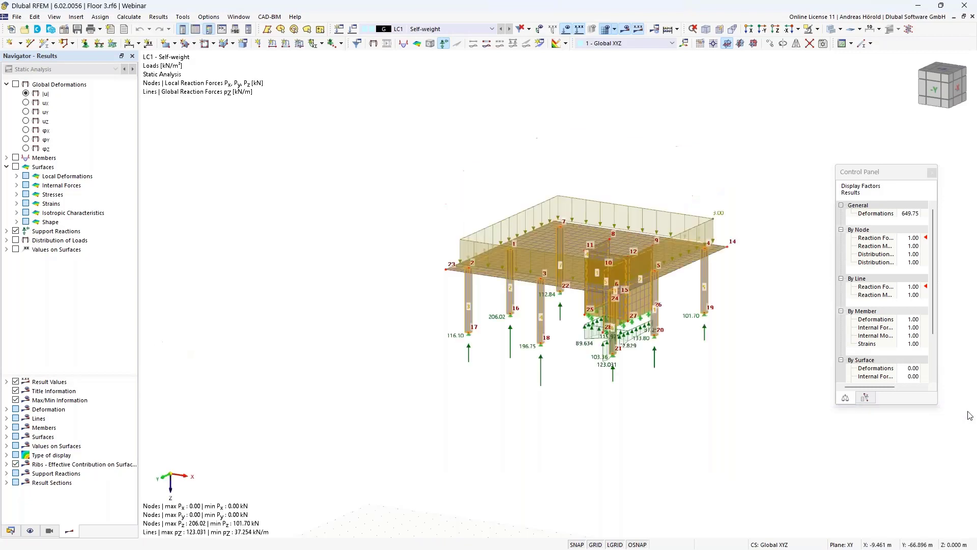
{"action": "left_click", "coordinate": [239, 17]}
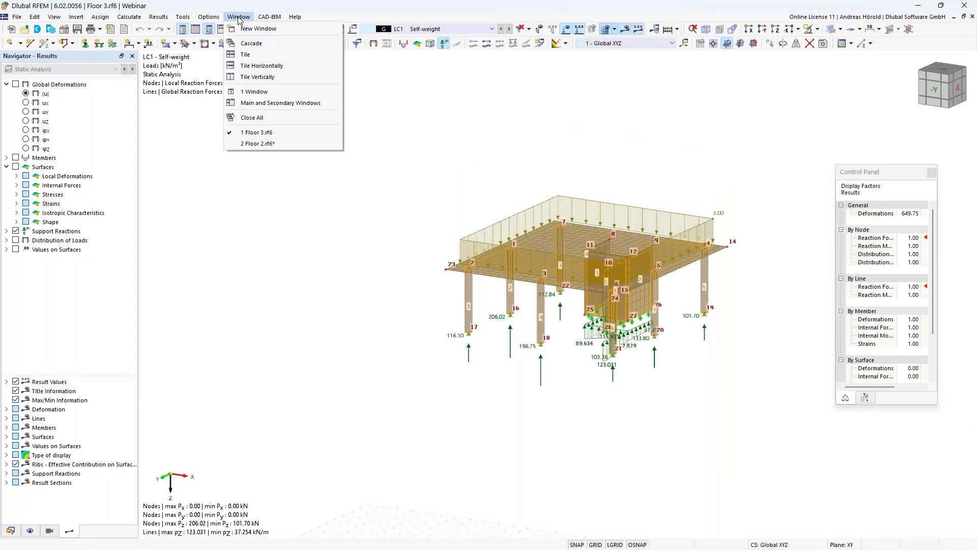
{"action": "left_click", "coordinate": [255, 66]}
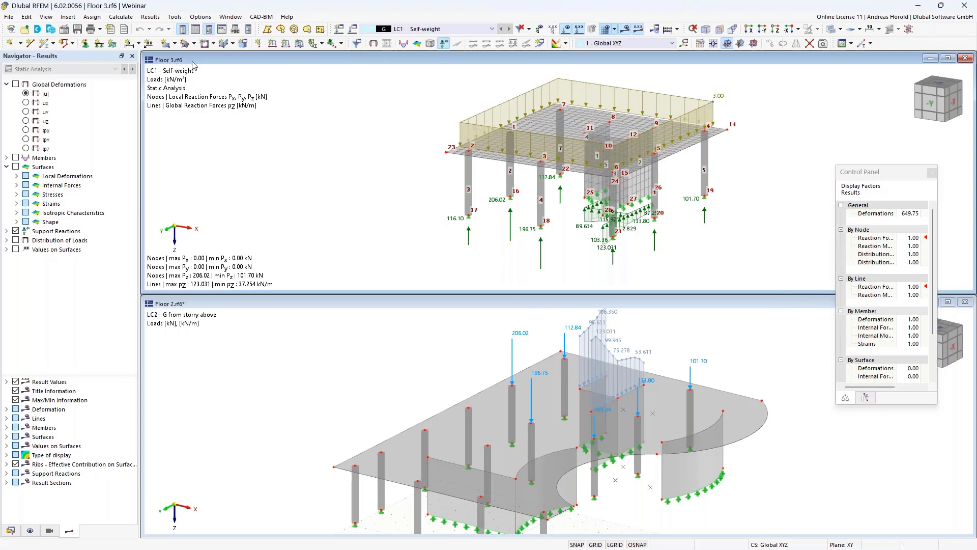
{"action": "left_click", "coordinate": [457, 303]}
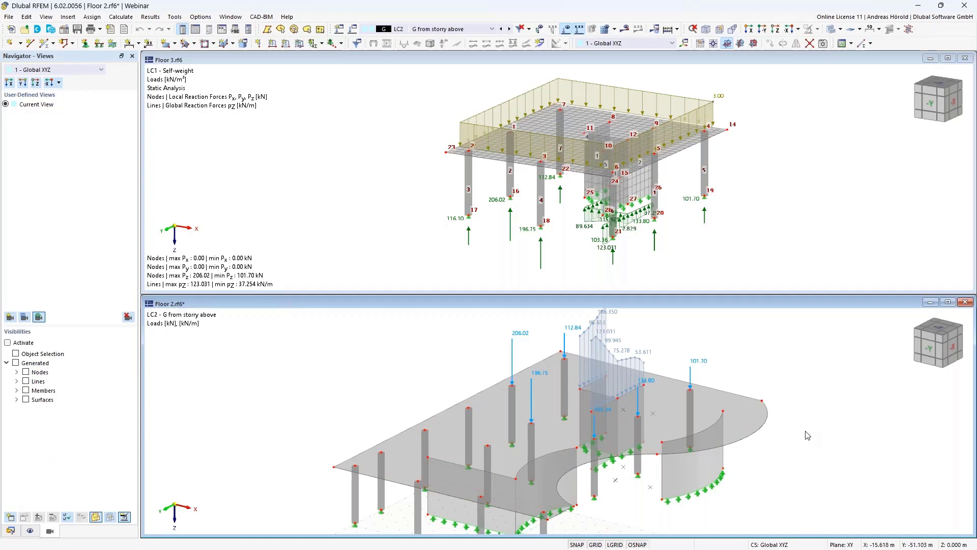
{"action": "left_click", "coordinate": [816, 249]}
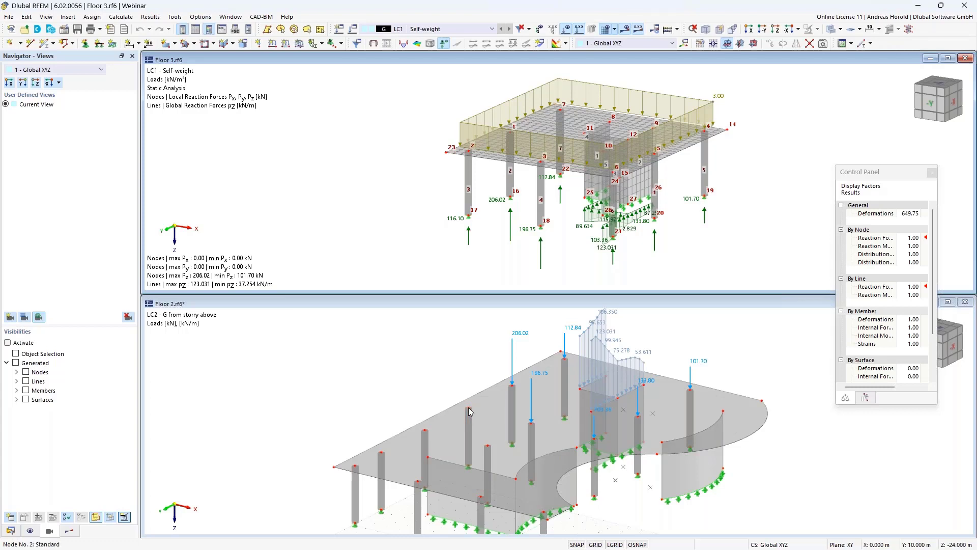
Start a new nodal load in LC2 of the Floor 2 model and enable taking it from a support reaction.
{"action": "left_click", "coordinate": [436, 371]}
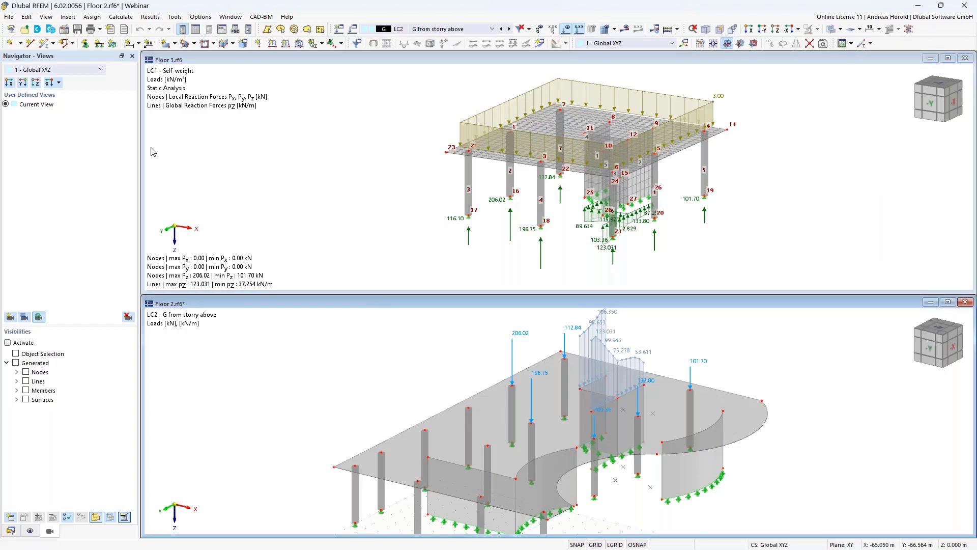
{"action": "left_click", "coordinate": [259, 44]}
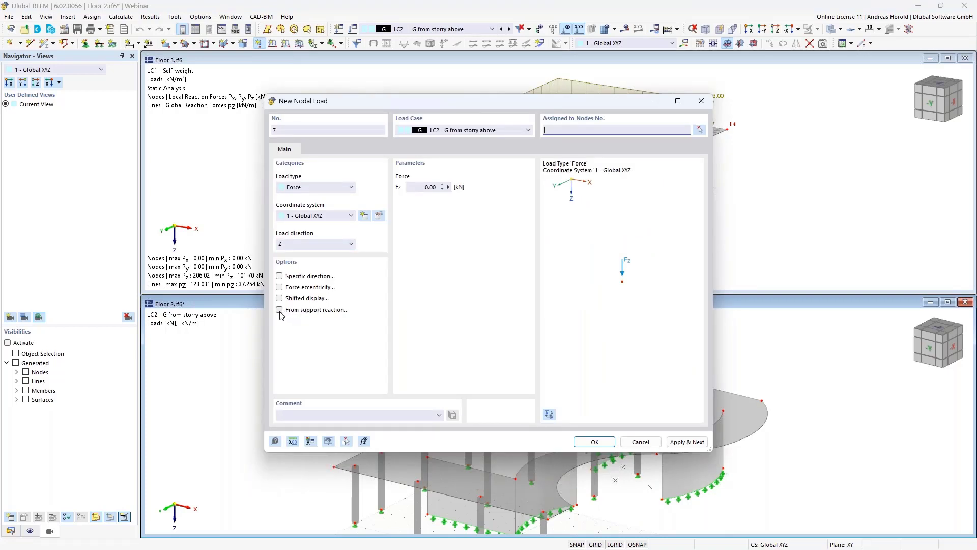
{"action": "left_click", "coordinate": [279, 310]}
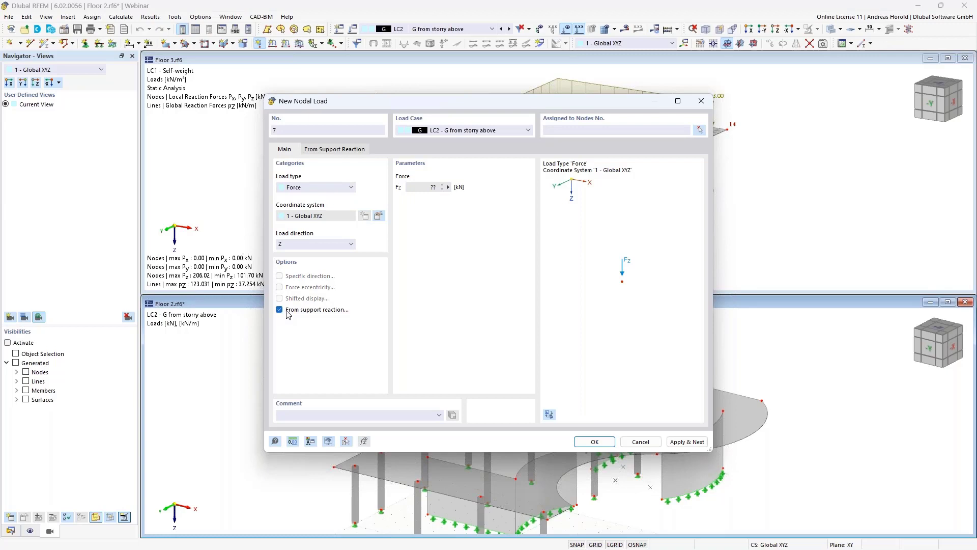
{"action": "left_click", "coordinate": [340, 151]}
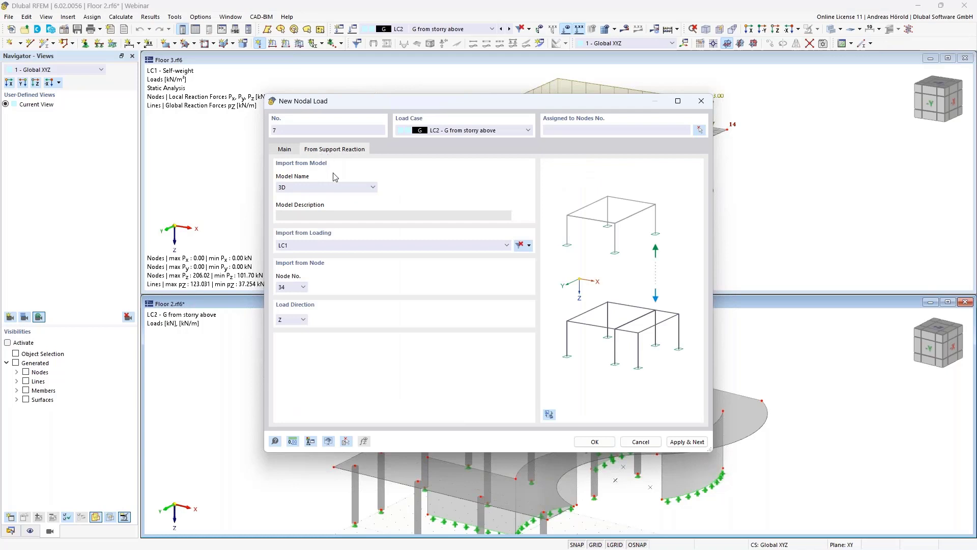
Set the nodal load's support reaction source to the Floor 3 model with loading LC1.
{"action": "left_click", "coordinate": [305, 189]}
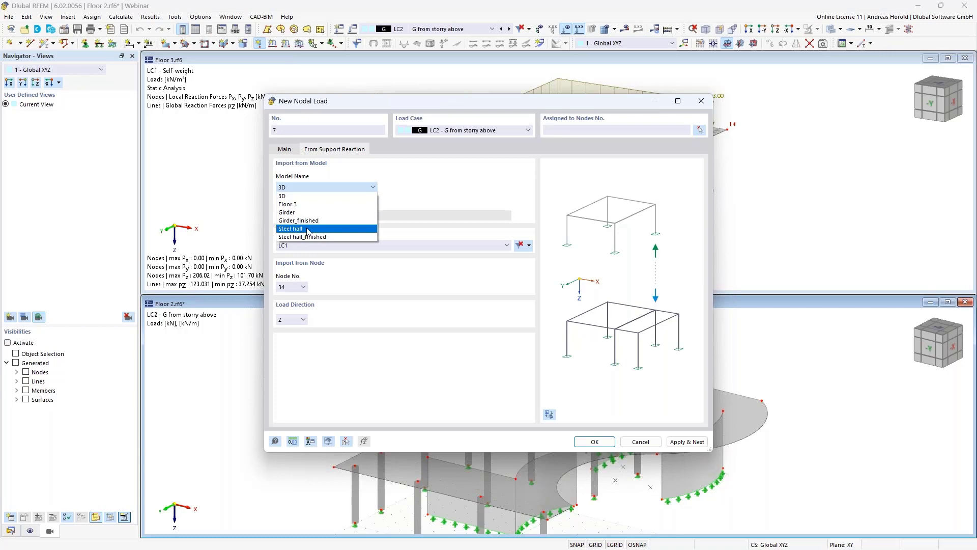
{"action": "left_click", "coordinate": [310, 204]}
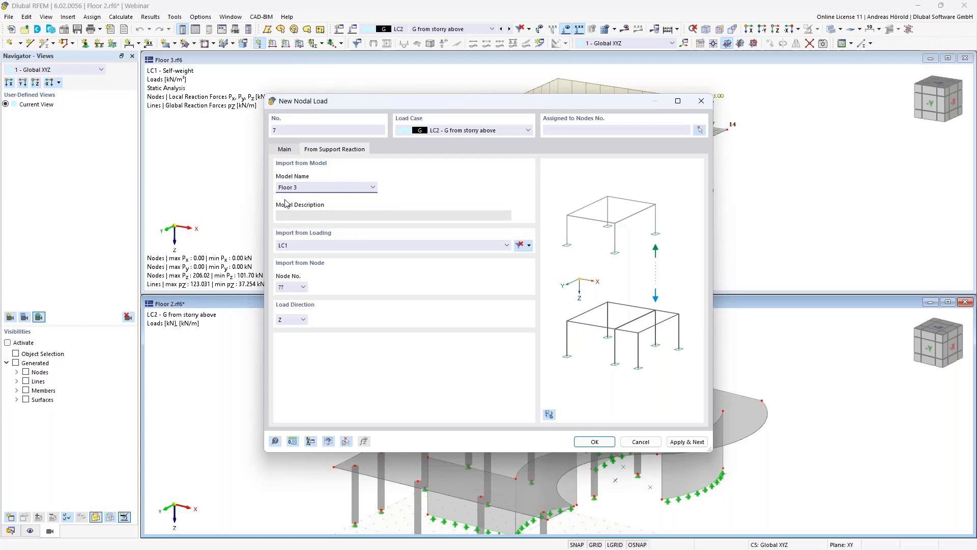
{"action": "left_click", "coordinate": [322, 246]}
{"action": "left_click", "coordinate": [319, 244]}
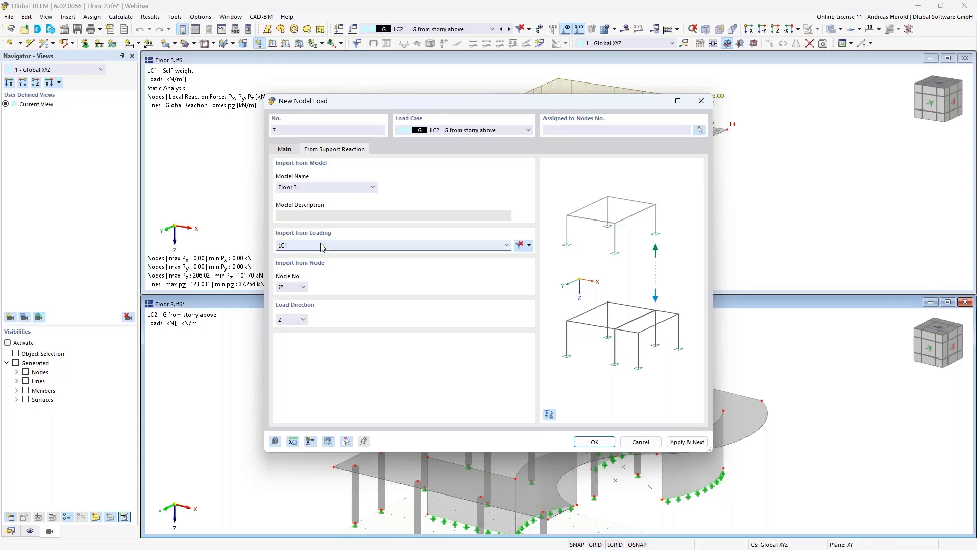
Import the reaction from node 17 of Floor 3 and keep Z as the load direction.
{"action": "left_click", "coordinate": [304, 288]}
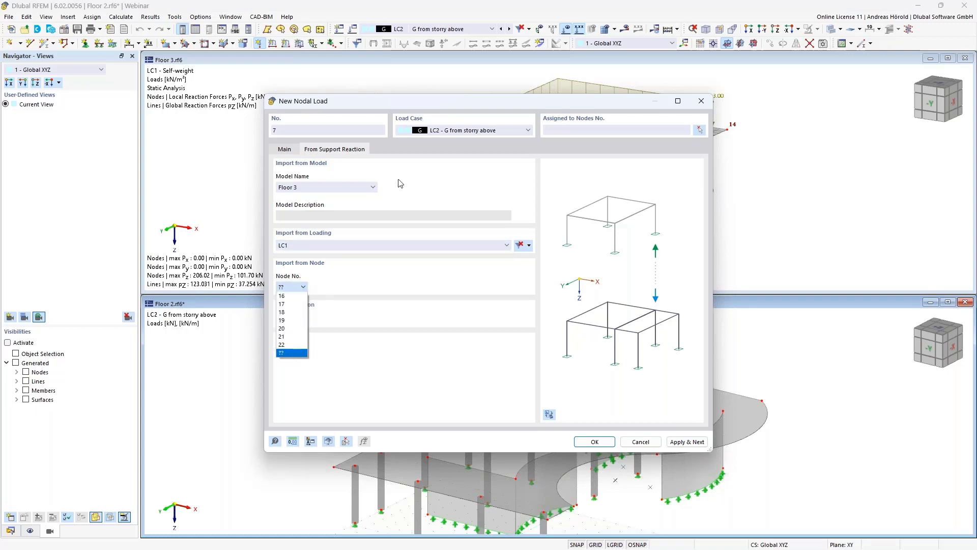
{"action": "left_click", "coordinate": [546, 102]}
{"action": "left_click_drag", "start_coordinate": [545, 109], "coordinate": [256, 143]}
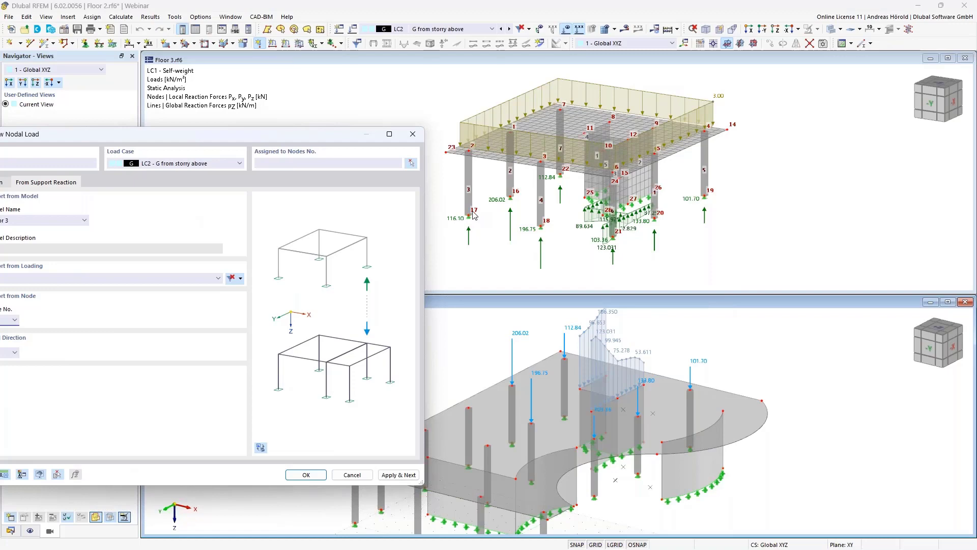
{"action": "left_click_drag", "start_coordinate": [302, 137], "coordinate": [723, 99]}
{"action": "left_click", "coordinate": [431, 281]}
{"action": "left_click", "coordinate": [427, 299]}
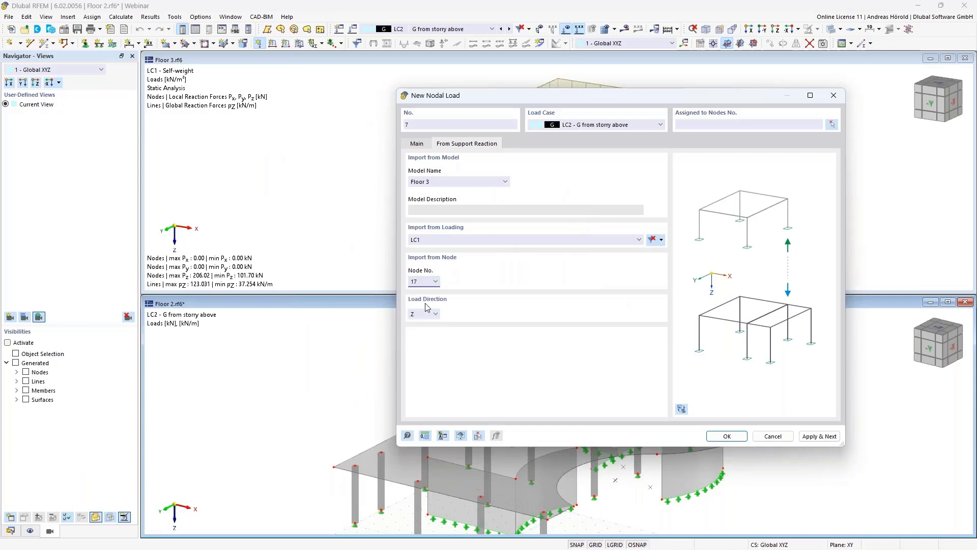
{"action": "left_click", "coordinate": [436, 314]}
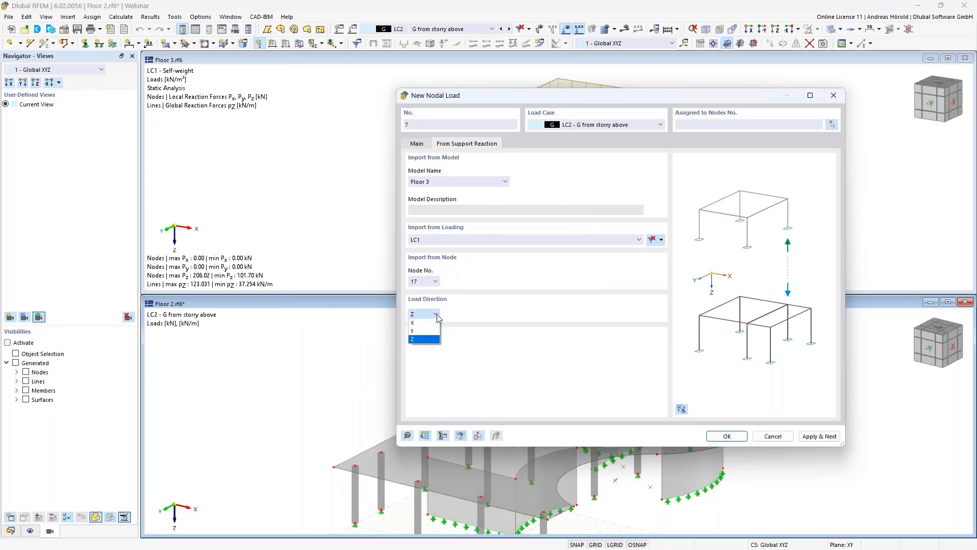
{"action": "left_click", "coordinate": [437, 316]}
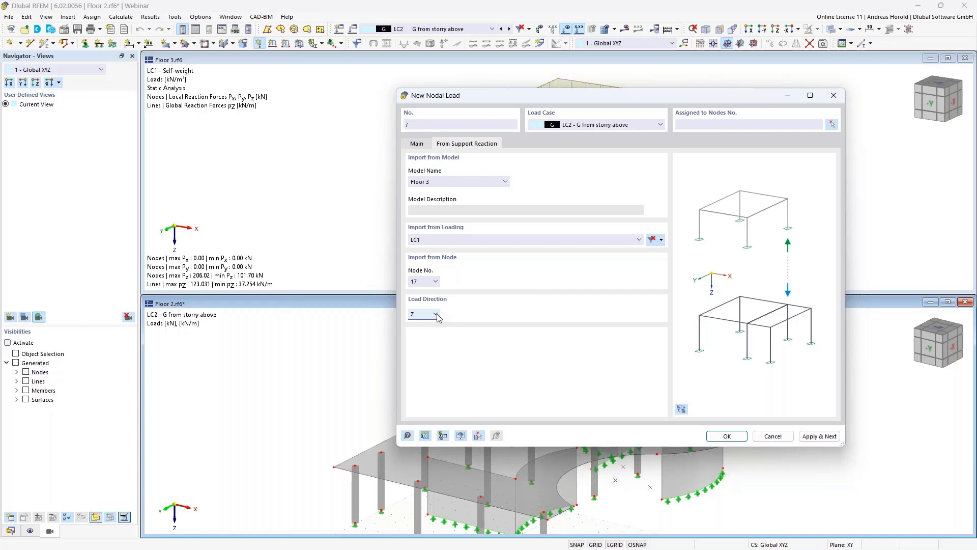
{"action": "left_click", "coordinate": [437, 316]}
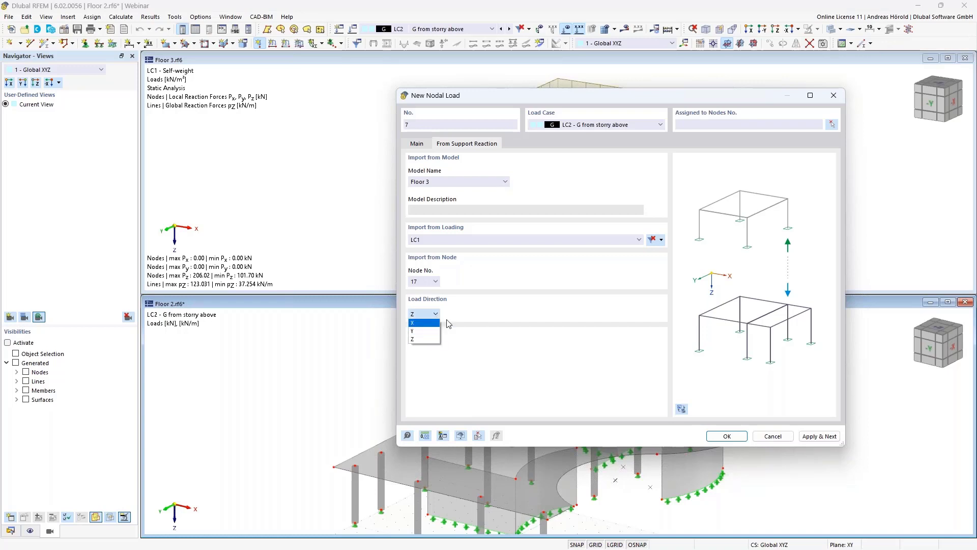
{"action": "left_click", "coordinate": [485, 314]}
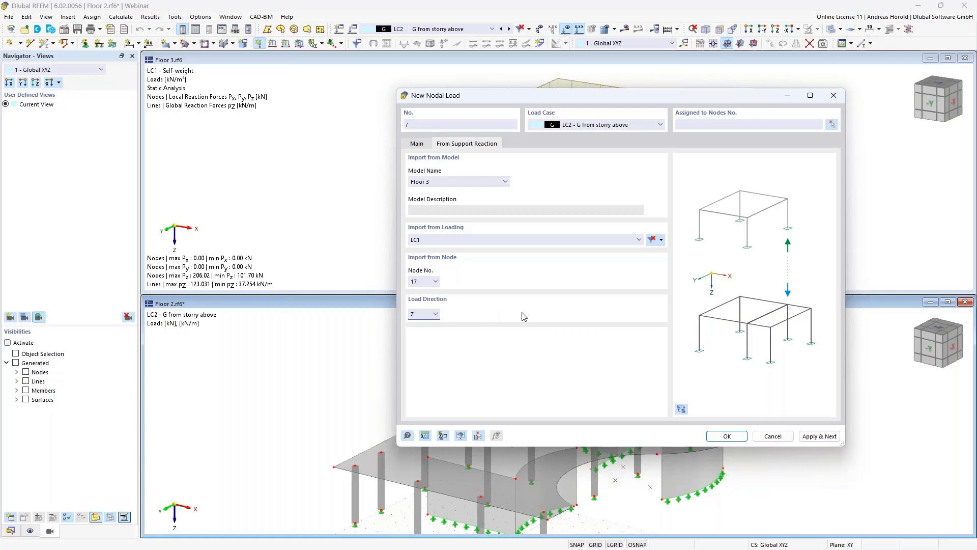
Assign the imported nodal load to column-top node 2 in Floor 2 and accept deleting the existing results.
{"action": "left_click", "coordinate": [728, 437]}
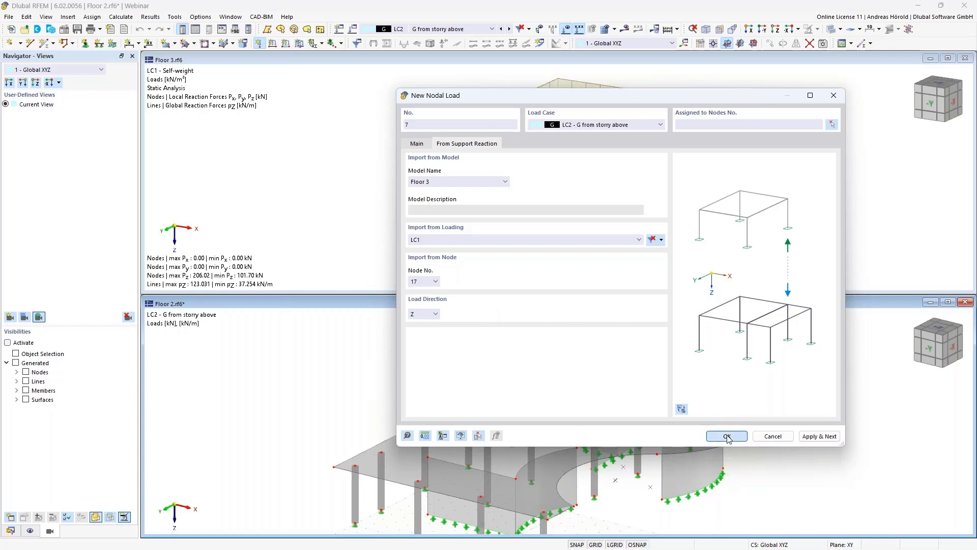
{"action": "left_click", "coordinate": [467, 405]}
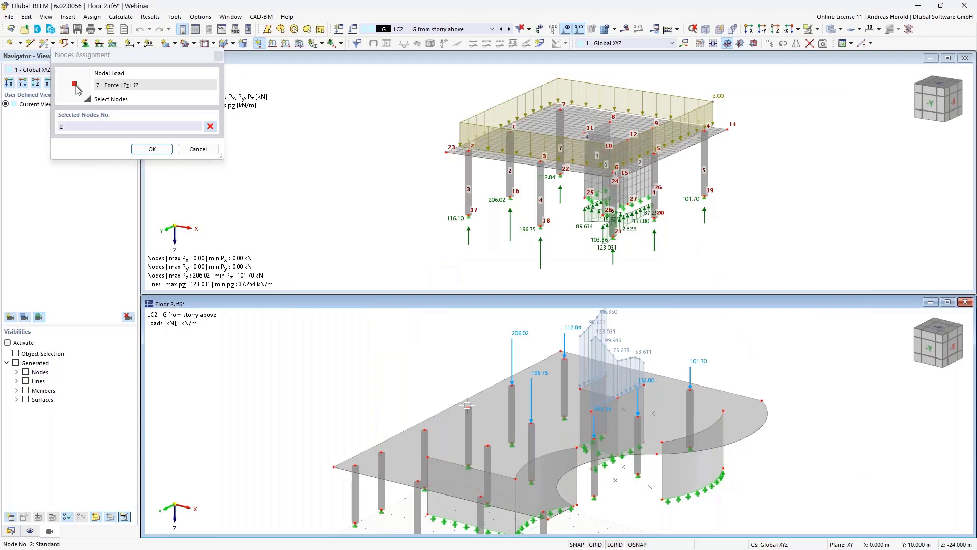
{"action": "left_click", "coordinate": [150, 149]}
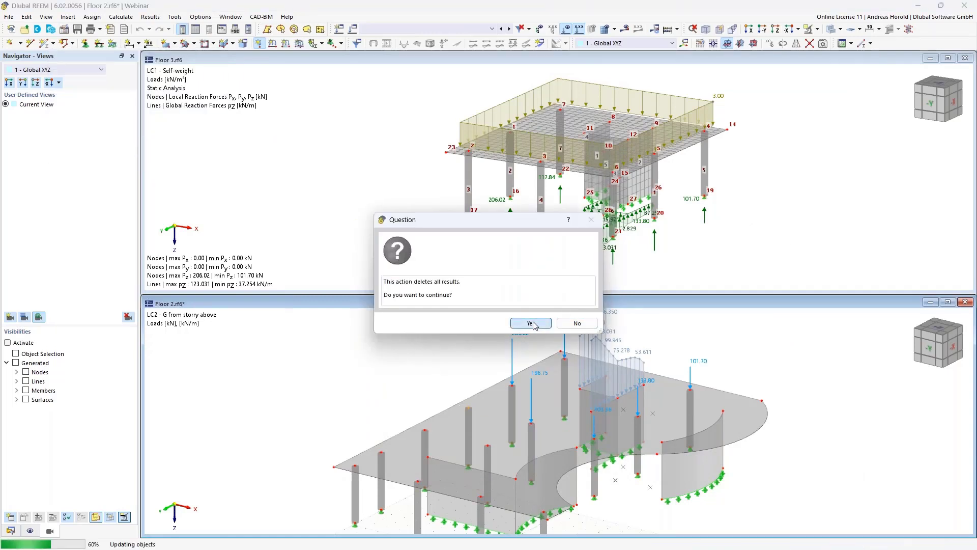
{"action": "left_click", "coordinate": [532, 324]}
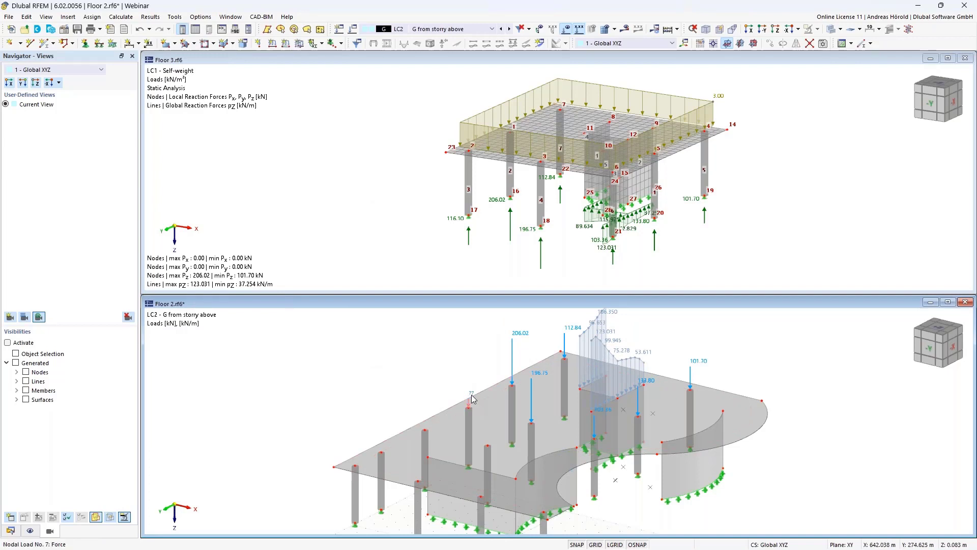
{"action": "mouse_move", "coordinate": [471, 398]}
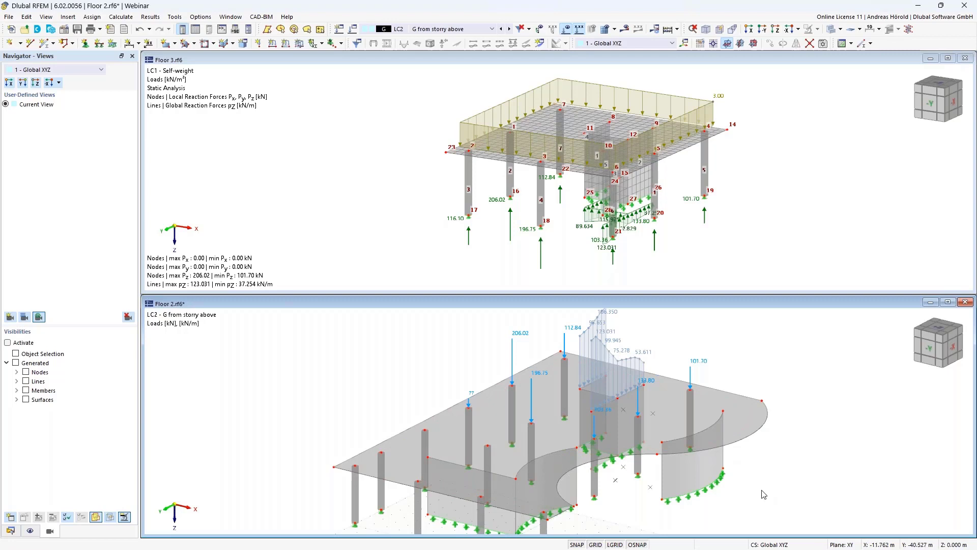
Examine the wall line support reactions in Floor 3 against the matching wall lines in Floor 2.
{"action": "scroll", "coordinate": [766, 487], "scroll_direction": "down", "scroll_amount": 1}
{"action": "middle_click_drag", "start_coordinate": [755, 489], "coordinate": [796, 474], "text": "ctrl"}
{"action": "scroll", "coordinate": [785, 443], "scroll_direction": "up", "scroll_amount": 5}
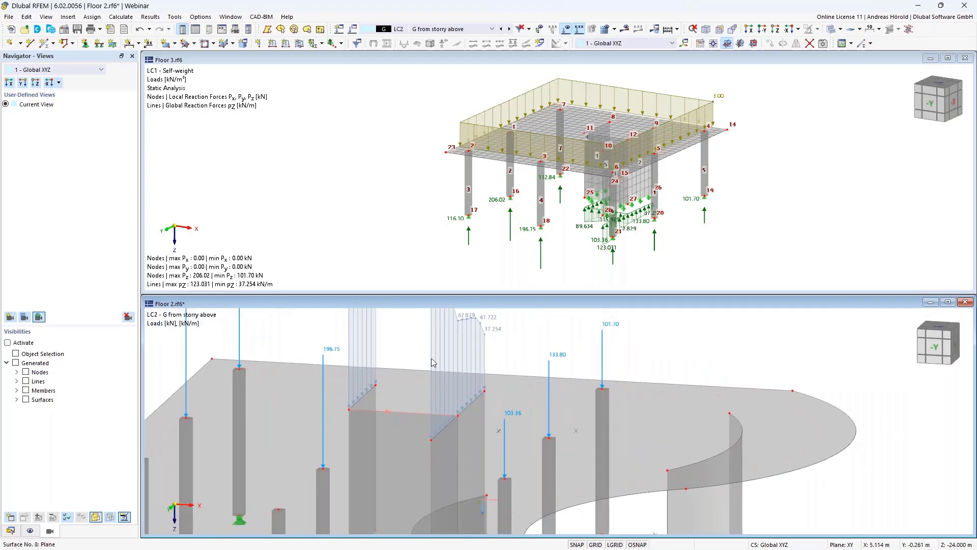
{"action": "left_click", "coordinate": [707, 251]}
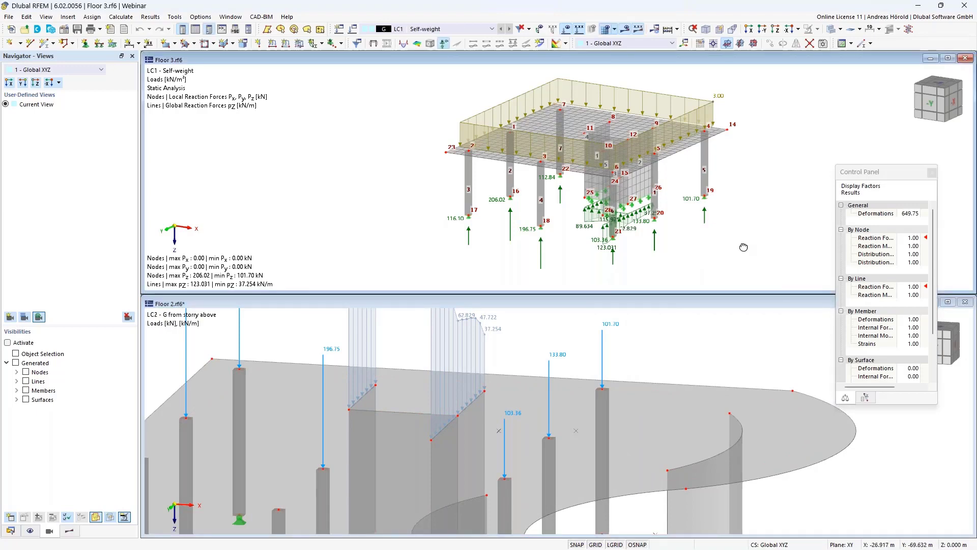
{"action": "right_click", "coordinate": [752, 249]}
{"action": "left_click", "coordinate": [693, 254]}
{"action": "middle_click_drag", "start_coordinate": [692, 254], "coordinate": [733, 249], "text": "ctrl"}
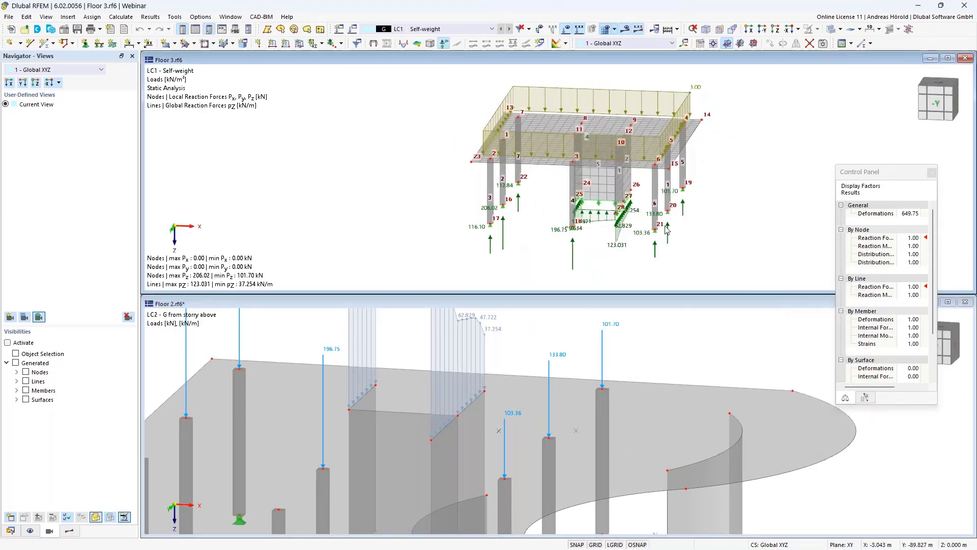
{"action": "scroll", "coordinate": [544, 202], "scroll_direction": "up", "scroll_amount": 4}
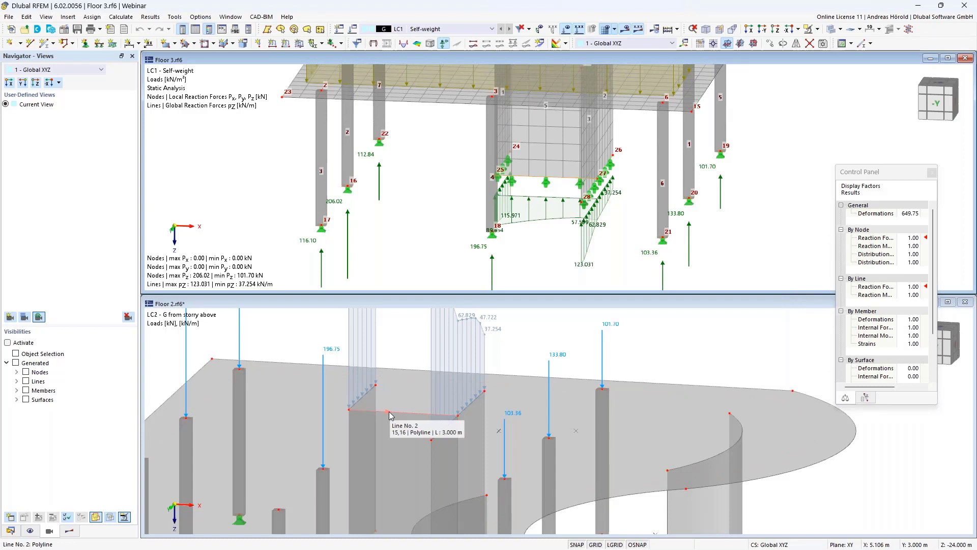
Start a new line load in LC2 of Floor 2, taken from a support reaction with varying load distribution.
{"action": "left_click", "coordinate": [515, 362]}
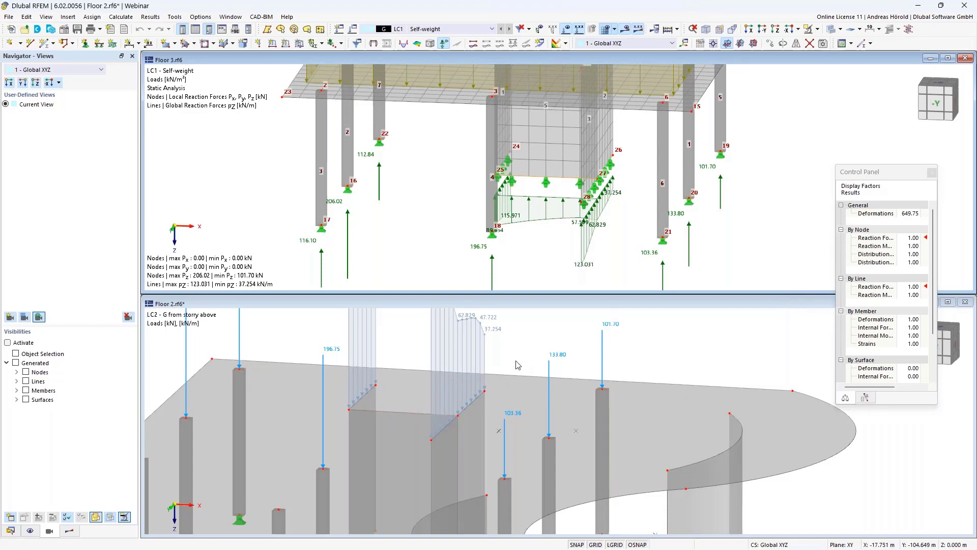
{"action": "left_click", "coordinate": [272, 44]}
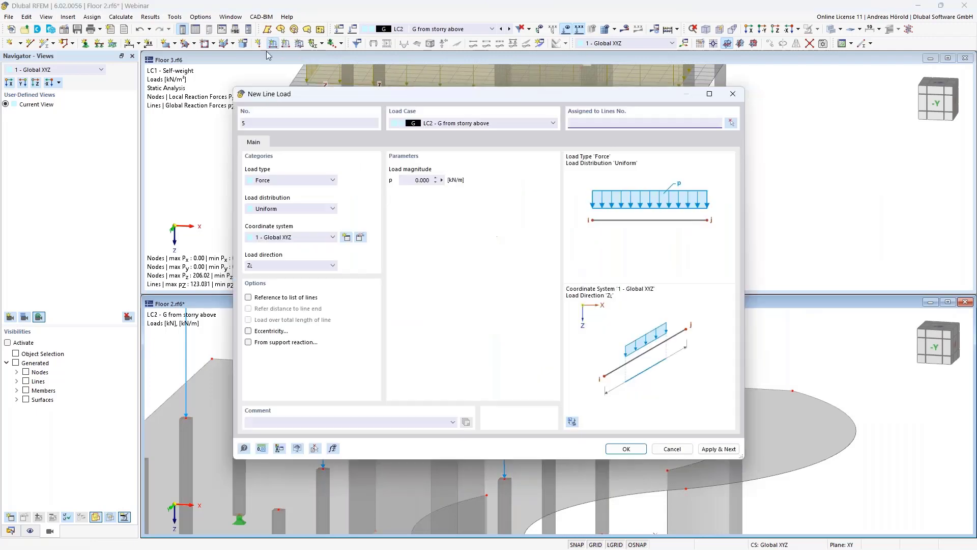
{"action": "left_click", "coordinate": [248, 344]}
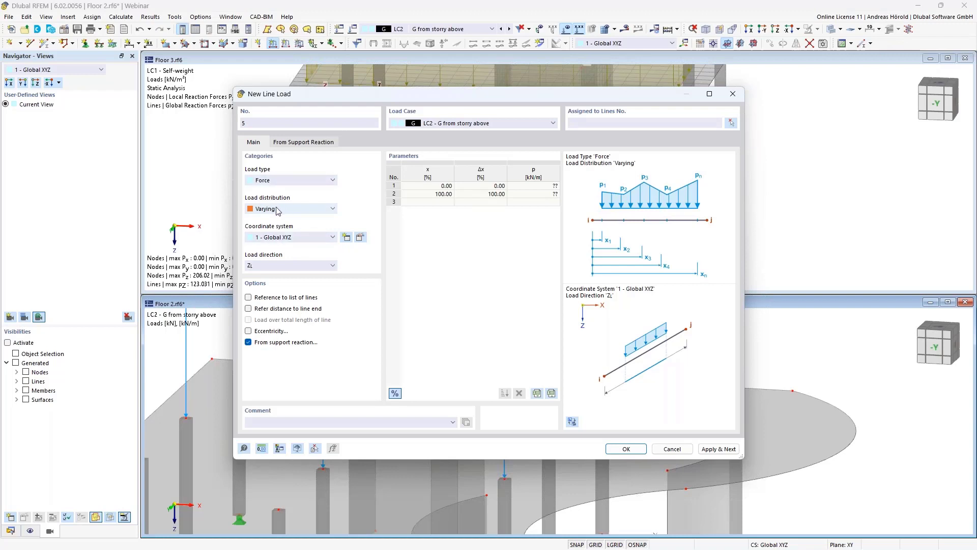
{"action": "left_click", "coordinate": [306, 210]}
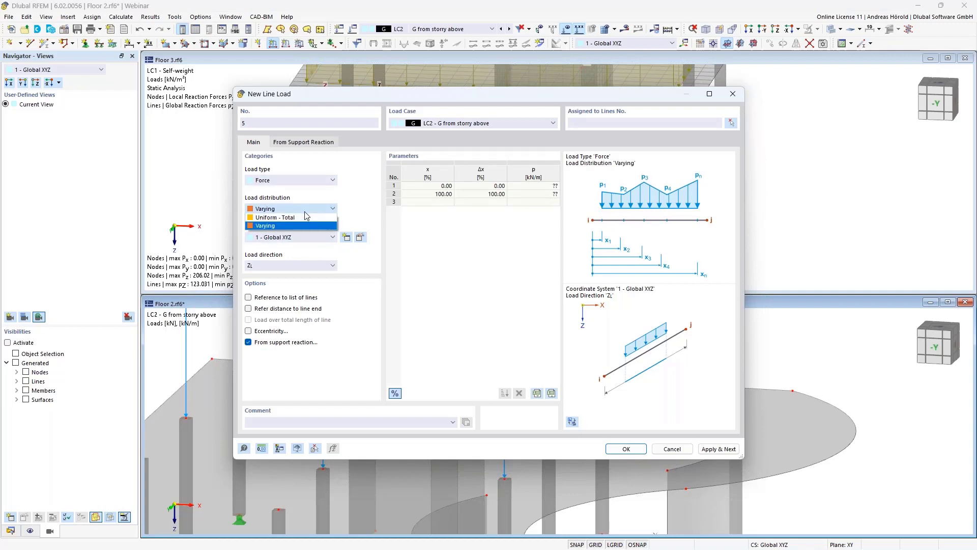
{"action": "left_click", "coordinate": [302, 217]}
{"action": "left_click", "coordinate": [295, 210]}
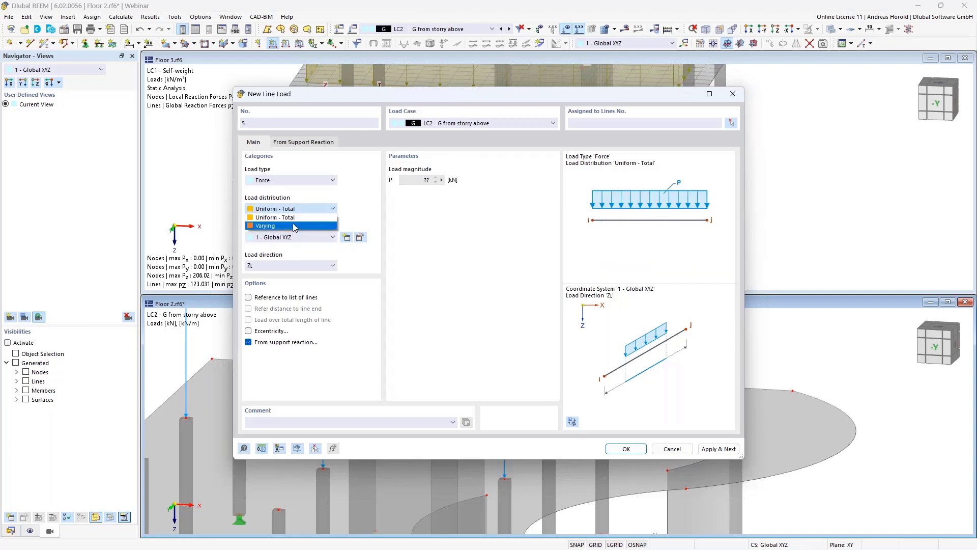
{"action": "left_click", "coordinate": [292, 225]}
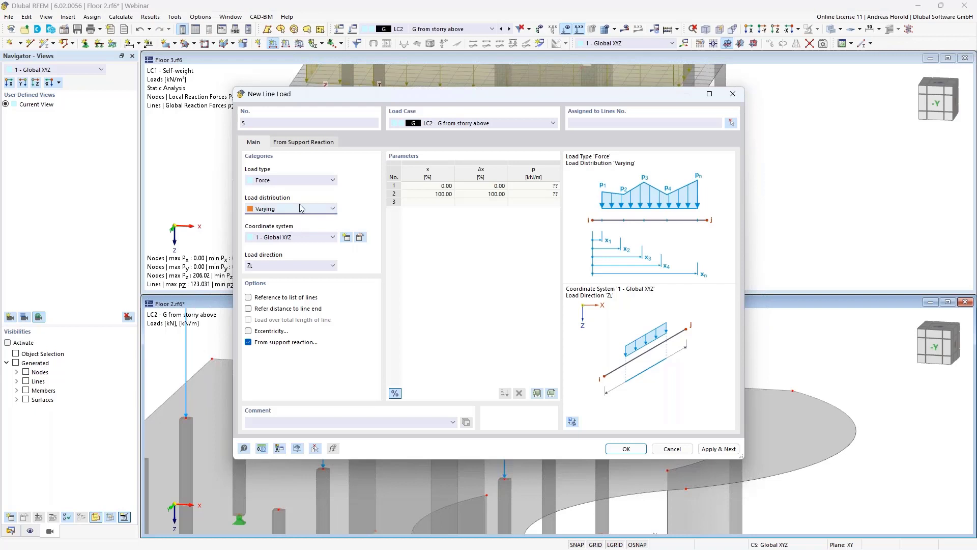
Import the line load from line 22 of Floor 3 under LC1 in direction Z and assign it to line 2 of Floor 2.
{"action": "left_click", "coordinate": [290, 144]}
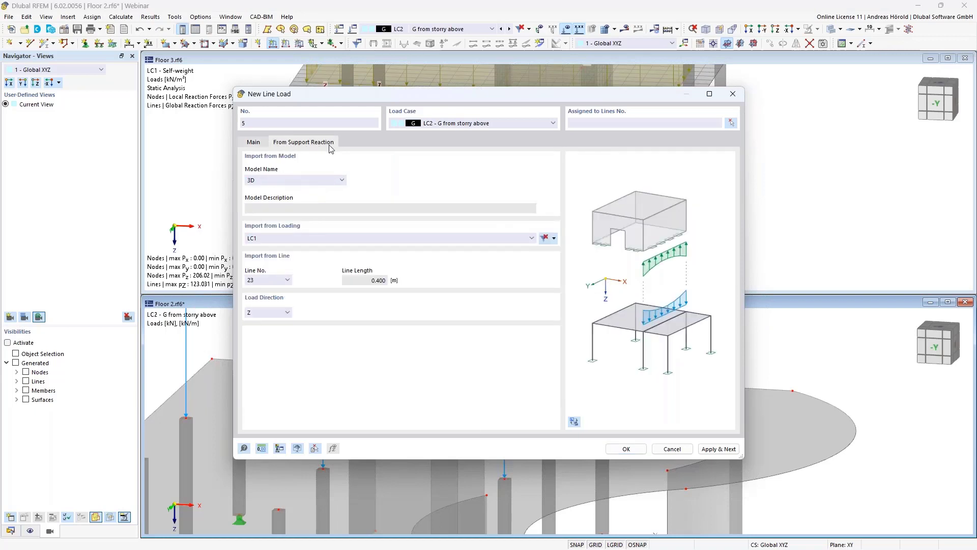
{"action": "left_click", "coordinate": [272, 180]}
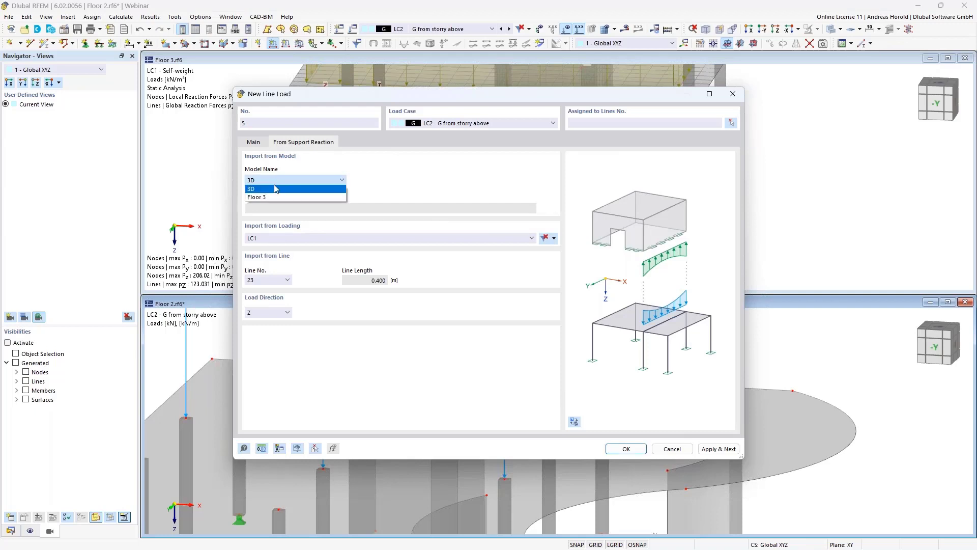
{"action": "left_click", "coordinate": [275, 199]}
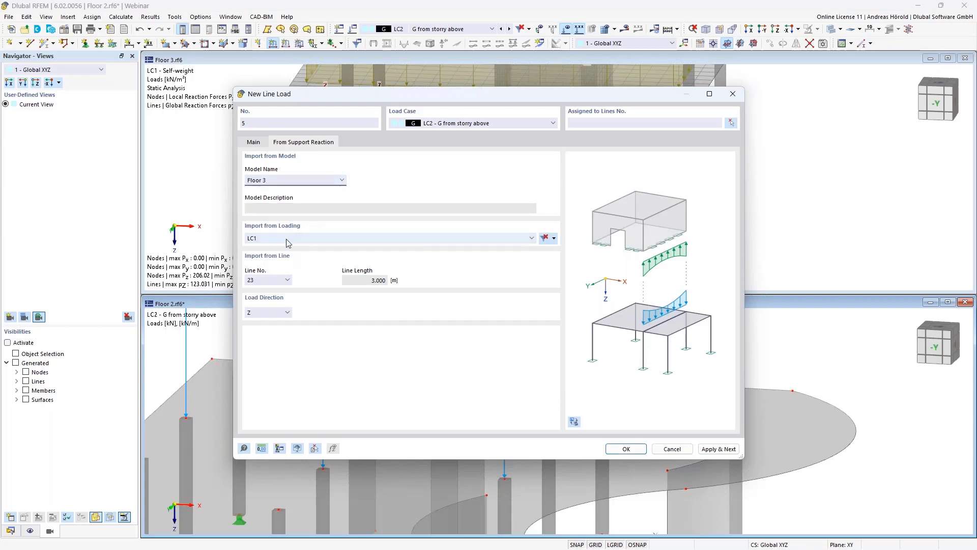
{"action": "left_click", "coordinate": [288, 281]}
{"action": "left_click", "coordinate": [267, 297]}
{"action": "left_click", "coordinate": [262, 312]}
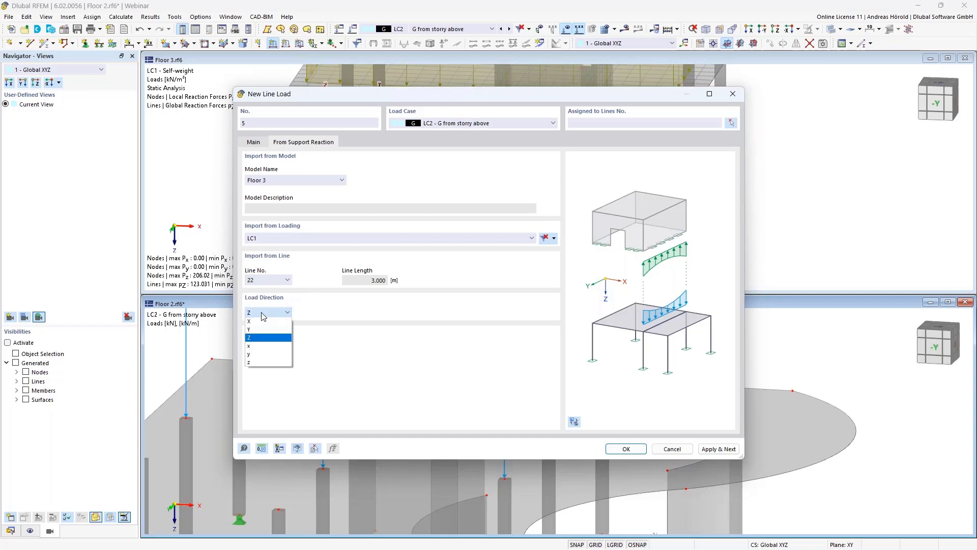
{"action": "left_click", "coordinate": [263, 316]}
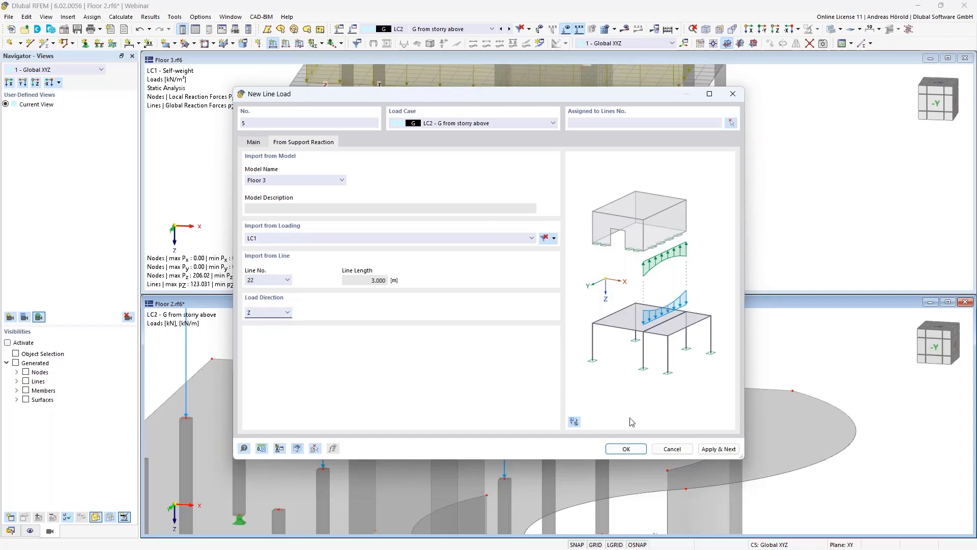
{"action": "left_click", "coordinate": [625, 449]}
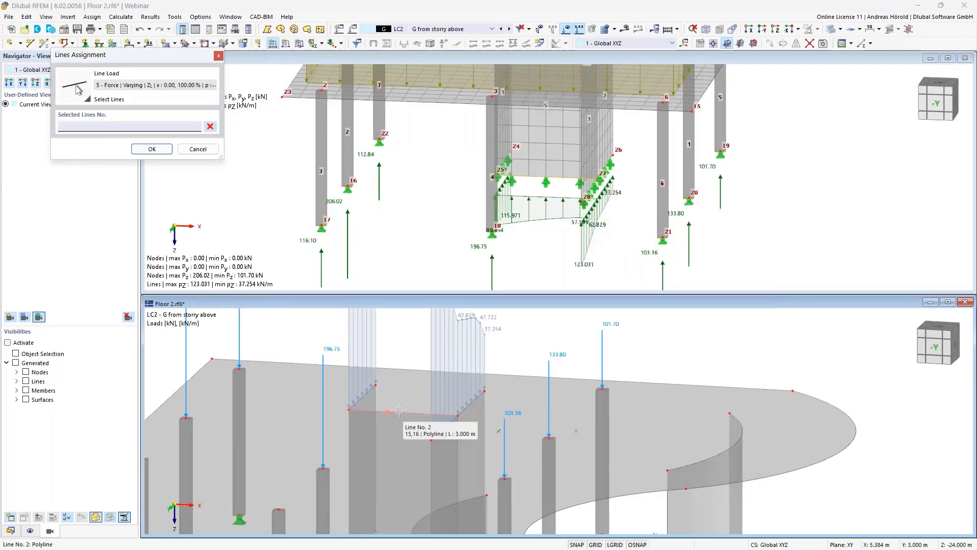
{"action": "left_click", "coordinate": [153, 150]}
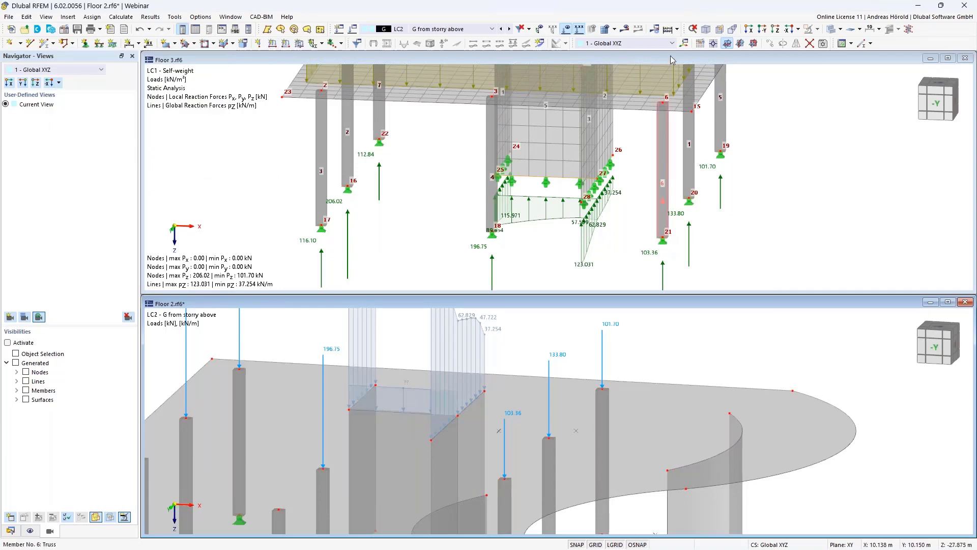
Calculate LC2 of the Floor 2 model and inspect the transferred nodal and line loads.
{"action": "left_click", "coordinate": [629, 31]}
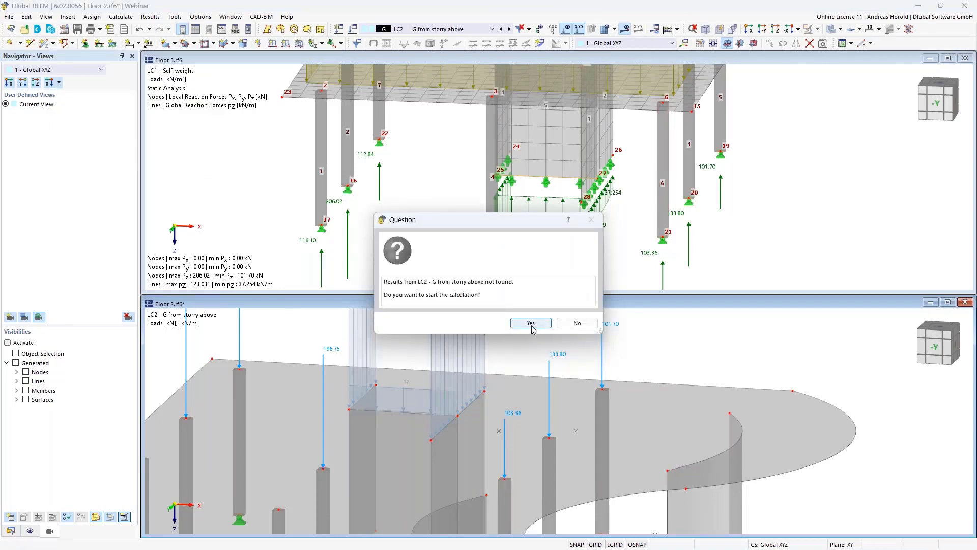
{"action": "left_click", "coordinate": [531, 323]}
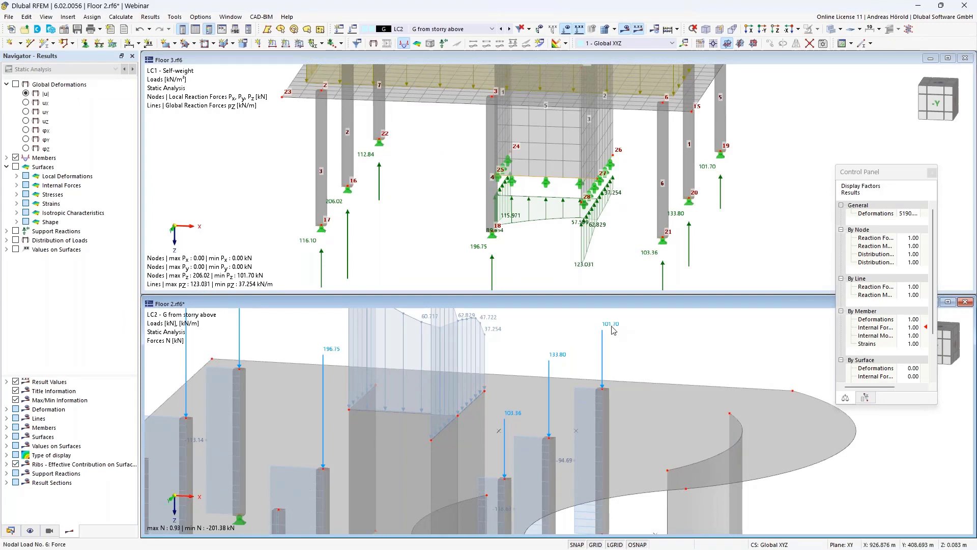
{"action": "middle_click_drag", "start_coordinate": [487, 333], "coordinate": [595, 403]}
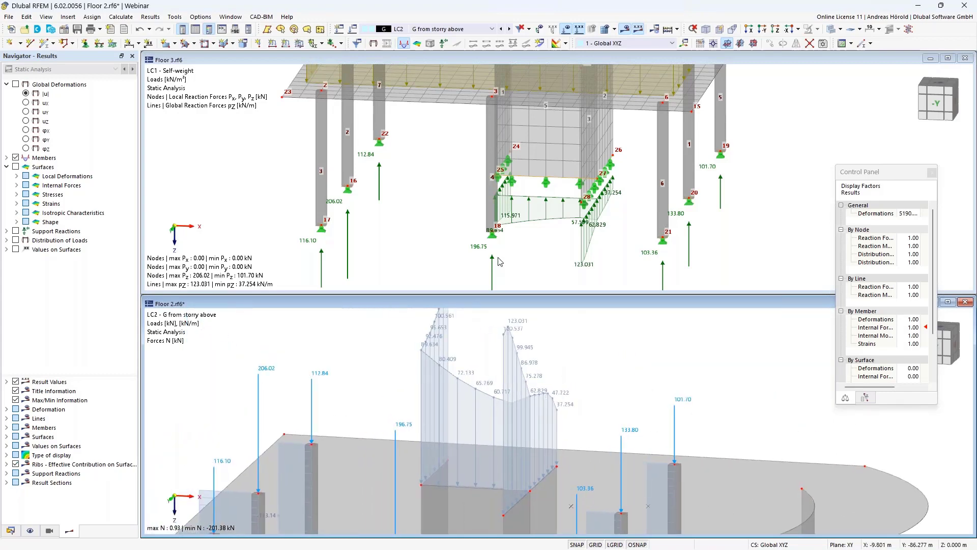
Compare the wall line reactions and column support reactions of Floor 3 with the loads transferred to LC2 of Floor 2.
{"action": "scroll", "coordinate": [493, 227], "scroll_direction": "up", "scroll_amount": 5}
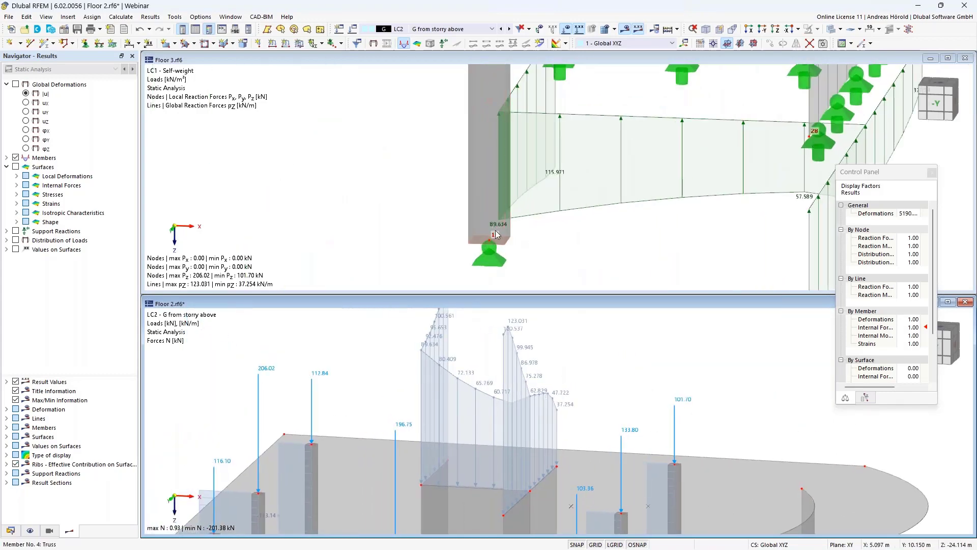
{"action": "scroll", "coordinate": [488, 227], "scroll_direction": "up", "scroll_amount": 3}
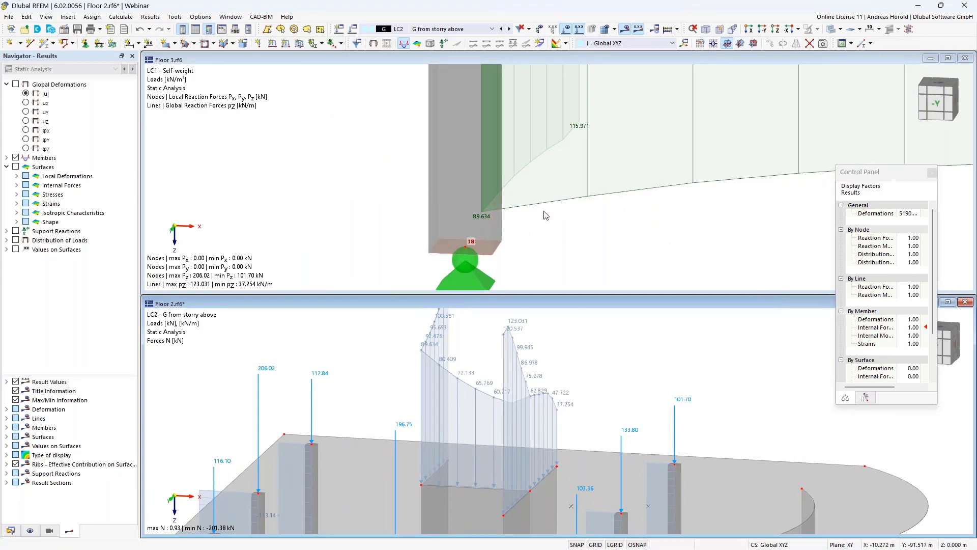
{"action": "scroll", "coordinate": [423, 360], "scroll_direction": "up", "scroll_amount": 3}
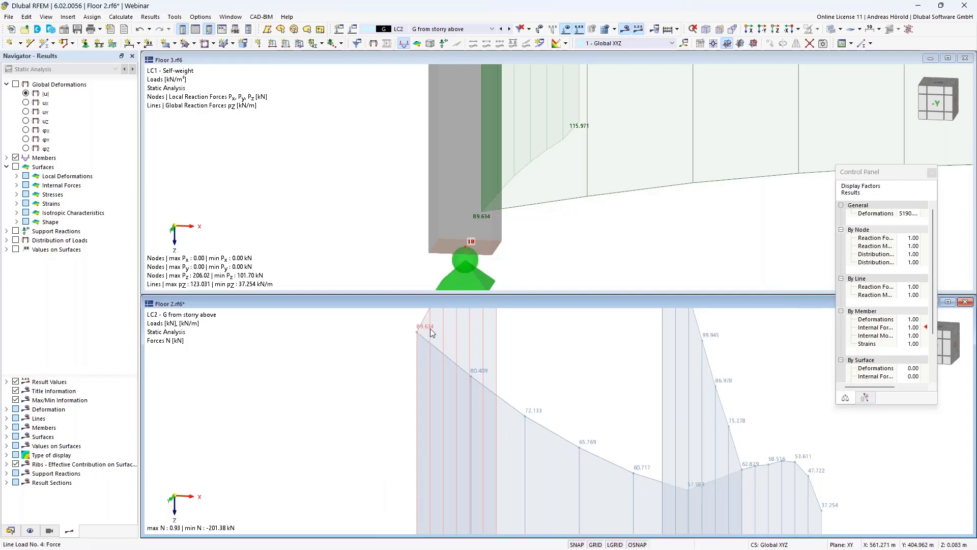
{"action": "scroll", "coordinate": [450, 344], "scroll_direction": "down", "scroll_amount": 4}
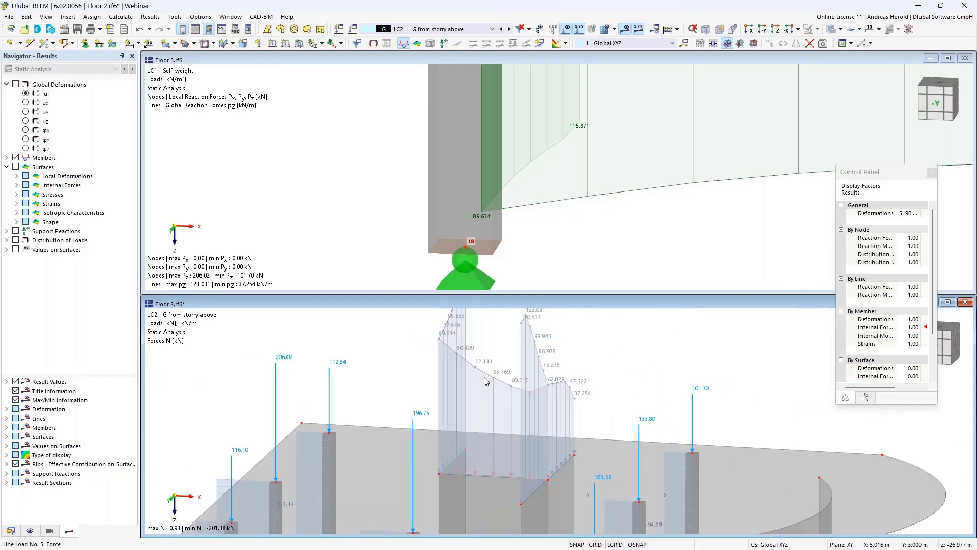
{"action": "scroll", "coordinate": [331, 243], "scroll_direction": "down", "scroll_amount": 3}
{"action": "scroll", "coordinate": [331, 243], "scroll_direction": "down", "scroll_amount": 4}
{"action": "left_click", "coordinate": [409, 241]}
{"action": "scroll", "coordinate": [256, 217], "scroll_direction": "down", "scroll_amount": 3}
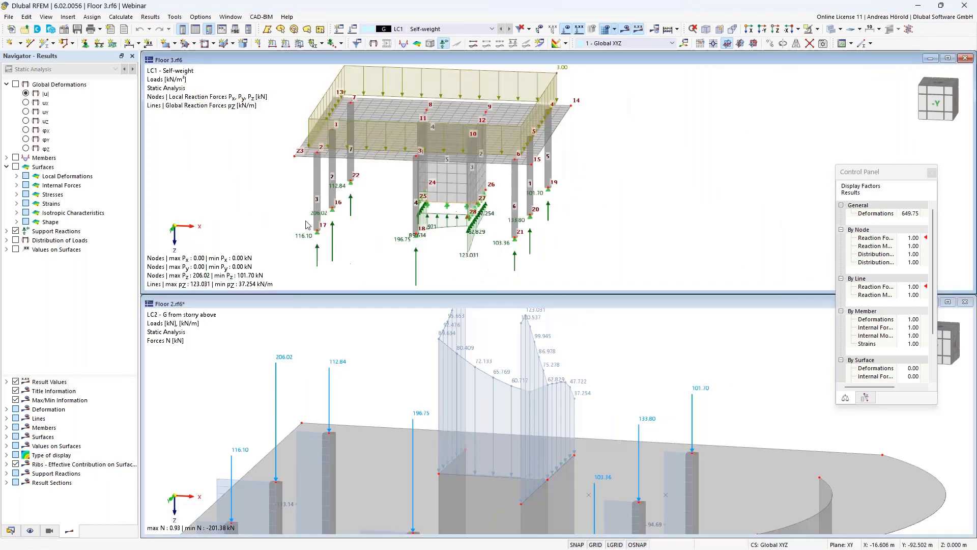
{"action": "scroll", "coordinate": [281, 237], "scroll_direction": "up", "scroll_amount": 1}
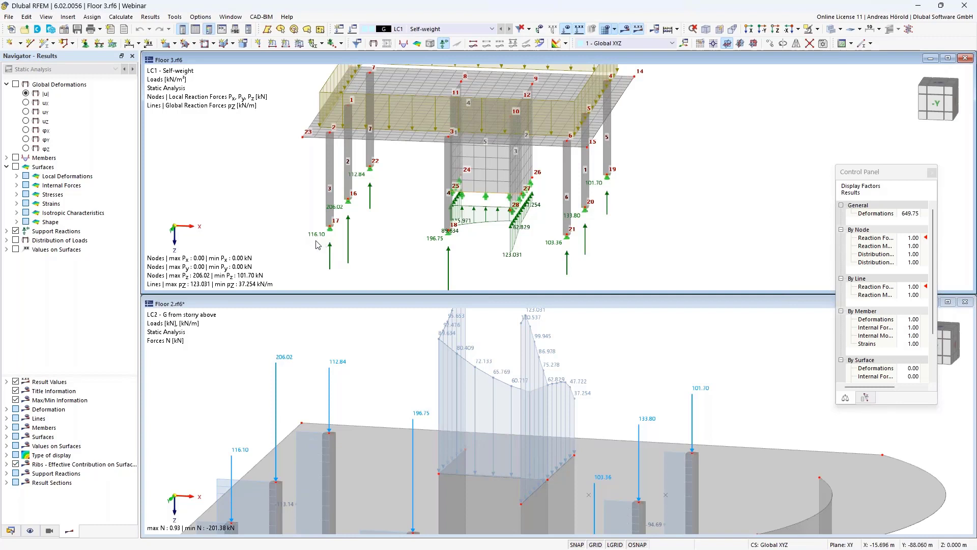
{"action": "scroll", "coordinate": [374, 370], "scroll_direction": "down", "scroll_amount": 2}
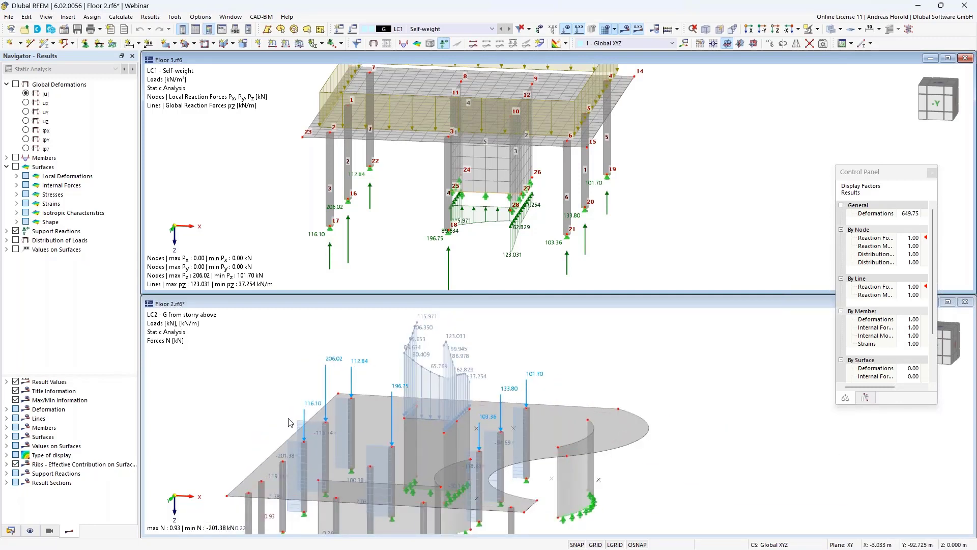
{"action": "scroll", "coordinate": [316, 429], "scroll_direction": "down", "scroll_amount": 1}
{"action": "scroll", "coordinate": [316, 429], "scroll_direction": "up", "scroll_amount": 3}
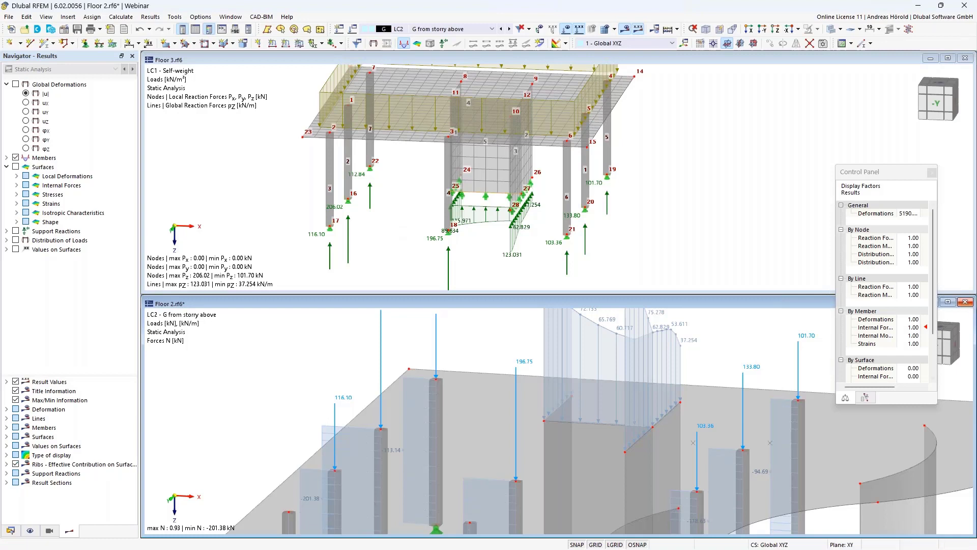
Close the Floor 2 model without saving its changes, keeping Floor 3 open.
{"action": "left_click", "coordinate": [967, 302]}
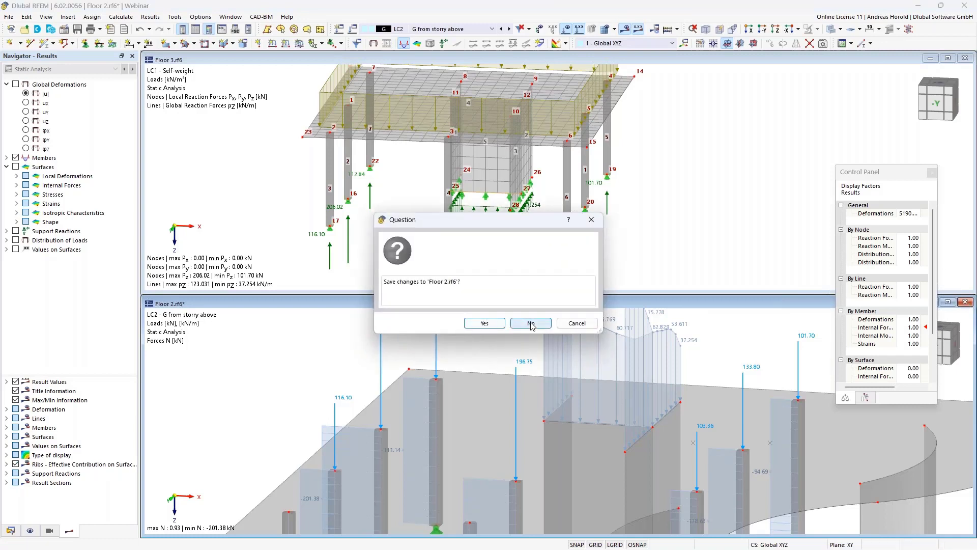
{"action": "left_click", "coordinate": [531, 323]}
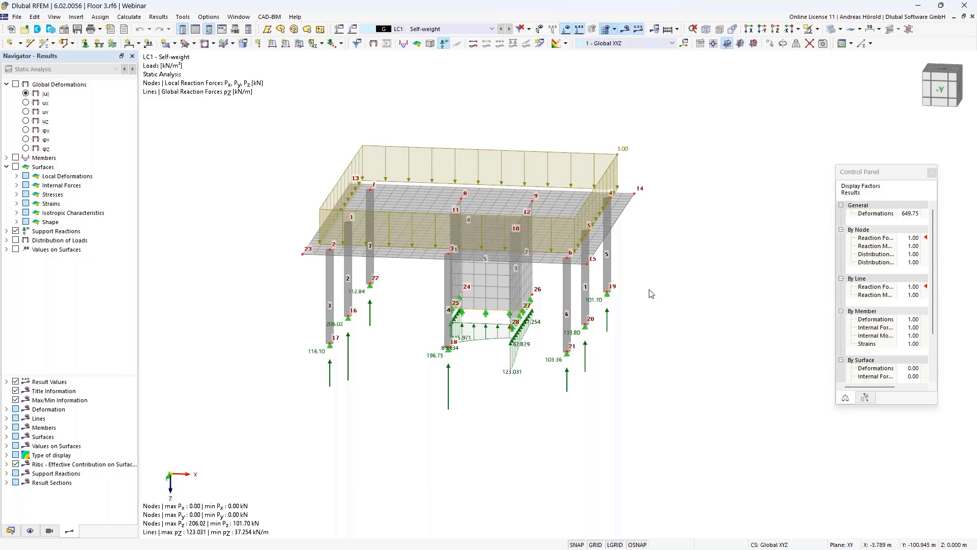
{"action": "scroll", "coordinate": [653, 288], "scroll_direction": "up", "scroll_amount": 1}
{"action": "middle_click_drag", "start_coordinate": [653, 288], "coordinate": [712, 339]}
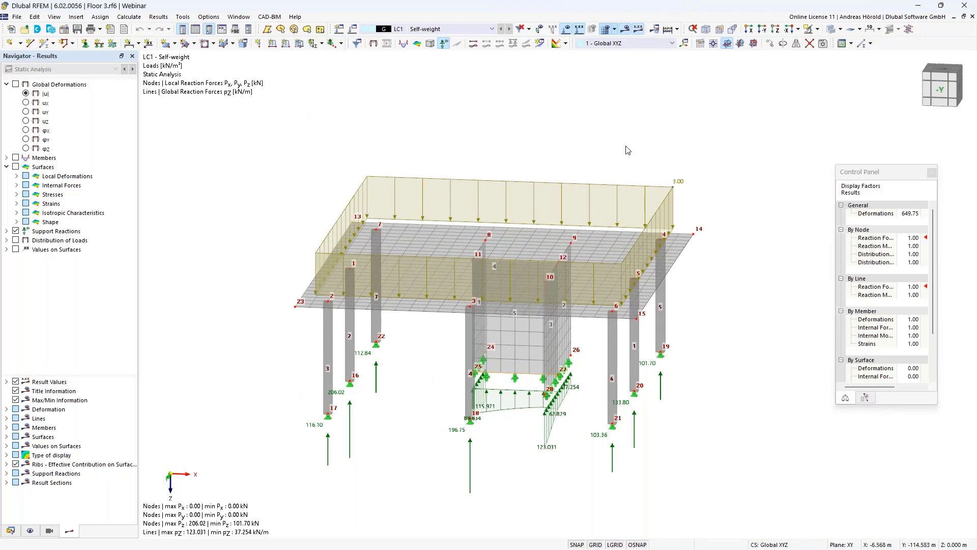
Assign the custom shortcut Ctrl+D to the Print Graphics to PDF command in the menu and toolbar customization.
{"action": "right_click", "coordinate": [934, 44]}
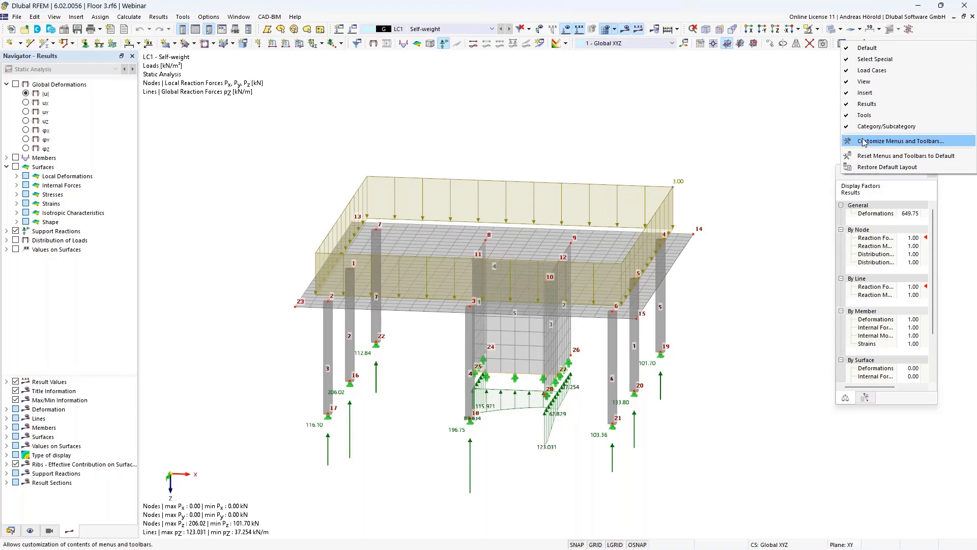
{"action": "left_click", "coordinate": [916, 142]}
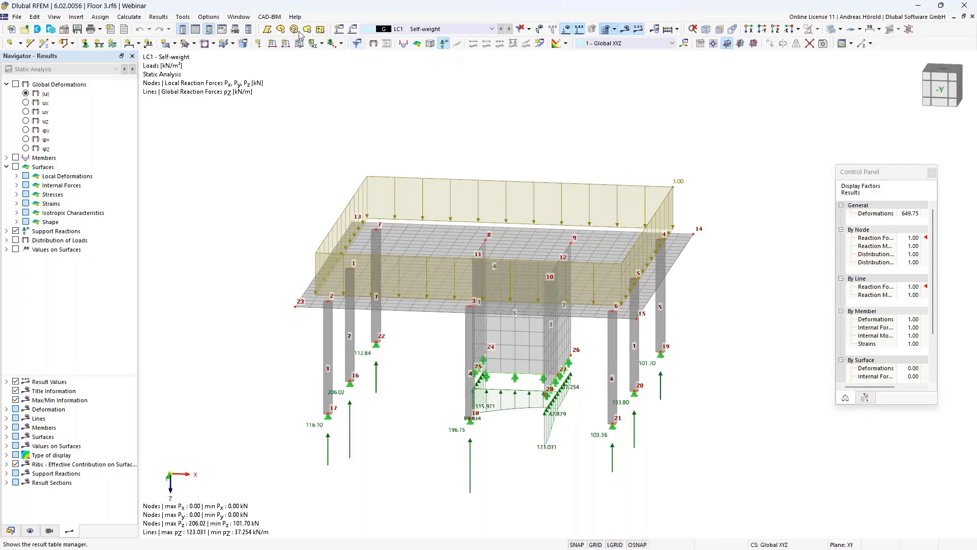
{"action": "left_click", "coordinate": [207, 18]}
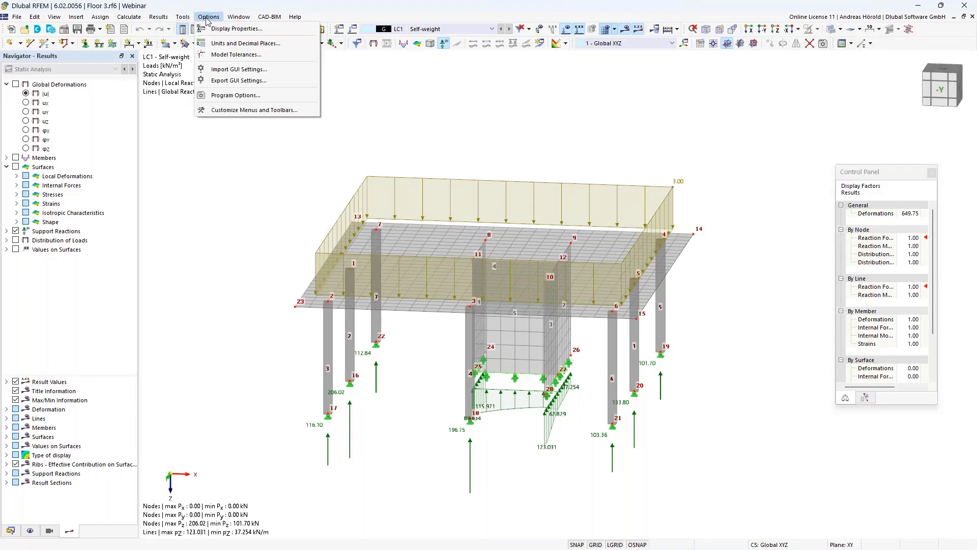
{"action": "left_click", "coordinate": [242, 111]}
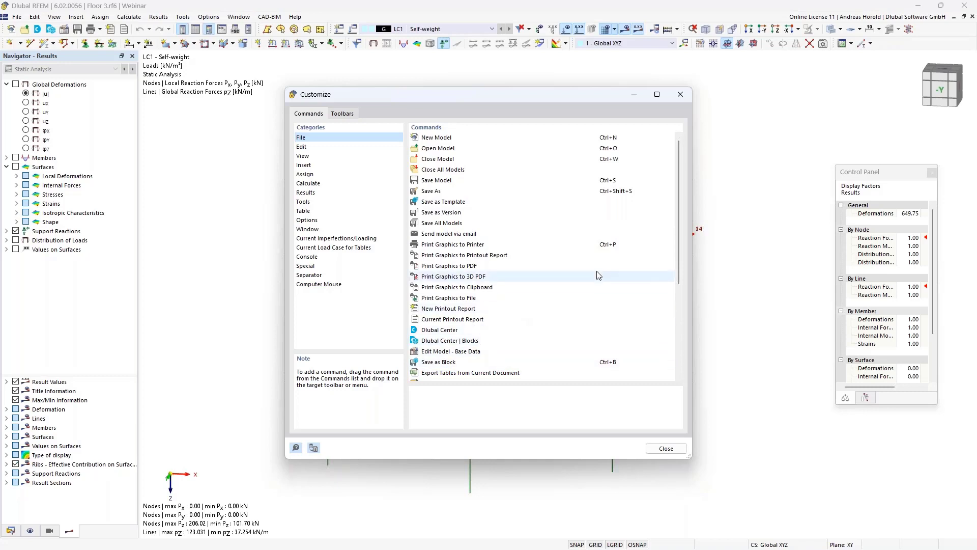
{"action": "scroll", "coordinate": [619, 193], "scroll_direction": "down", "scroll_amount": 5}
{"action": "scroll", "coordinate": [620, 192], "scroll_direction": "up", "scroll_amount": 5}
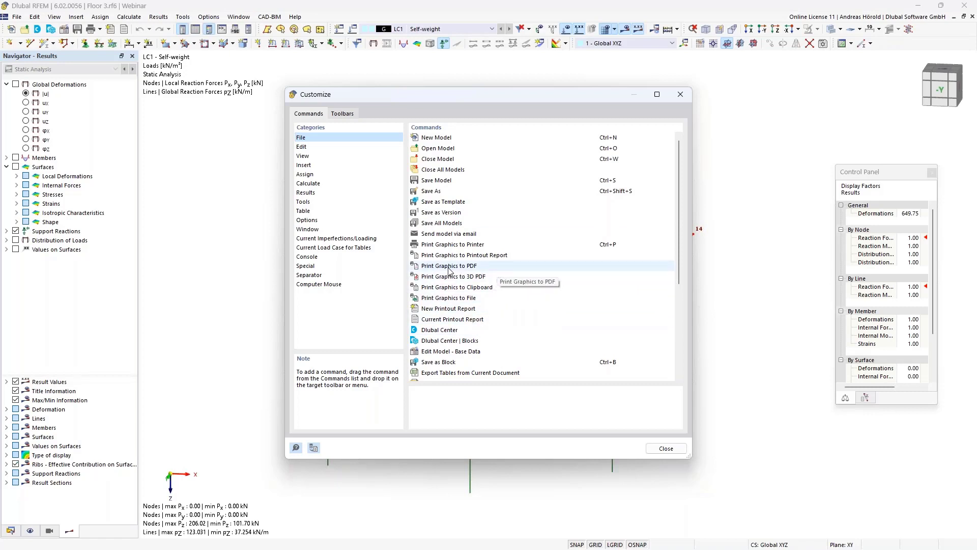
{"action": "double_click", "coordinate": [513, 266]}
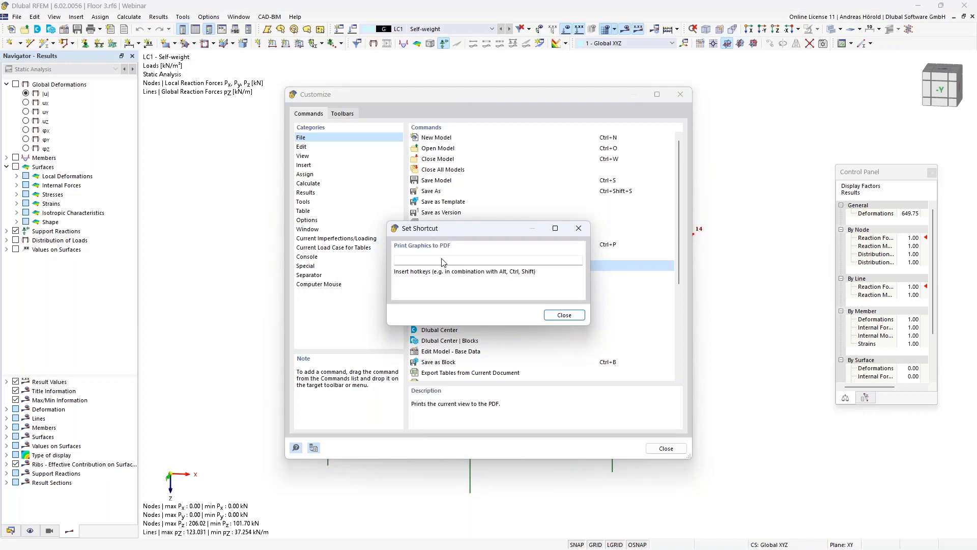
{"action": "key", "text": "ctrl+d"}
{"action": "left_click", "coordinate": [516, 315]}
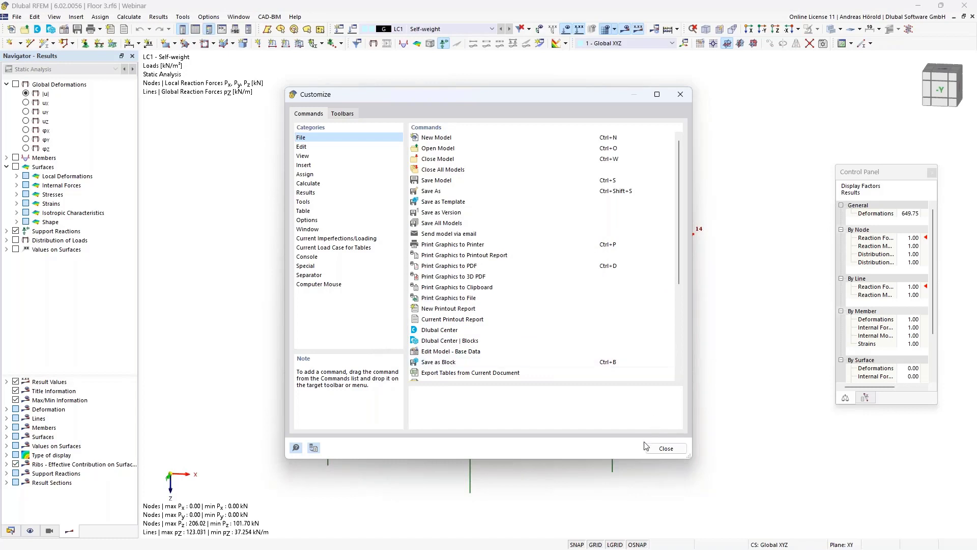
{"action": "left_click", "coordinate": [666, 449]}
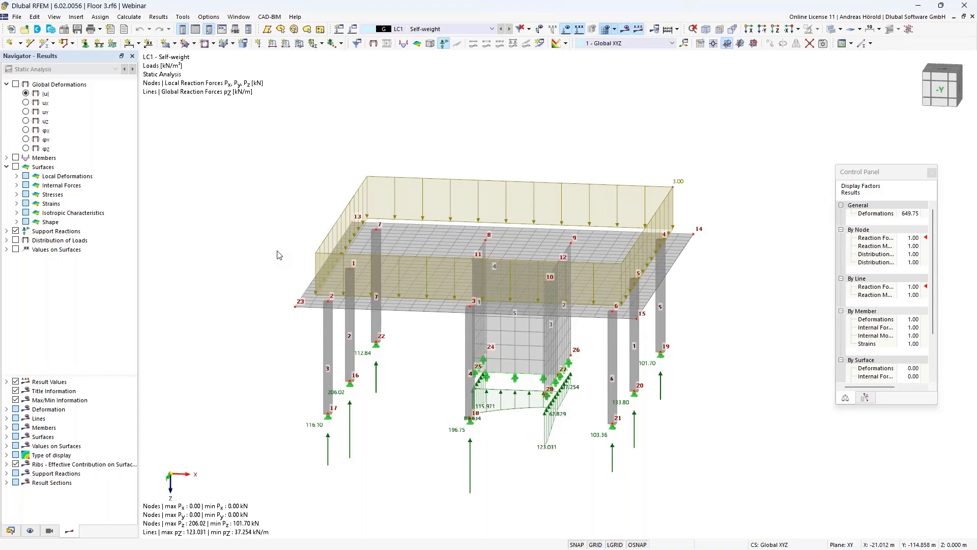
Preview the PDF graphic printout of Floor 3 as a window-filling picture and close it without printing.
{"action": "key", "text": "ctrl+p"}
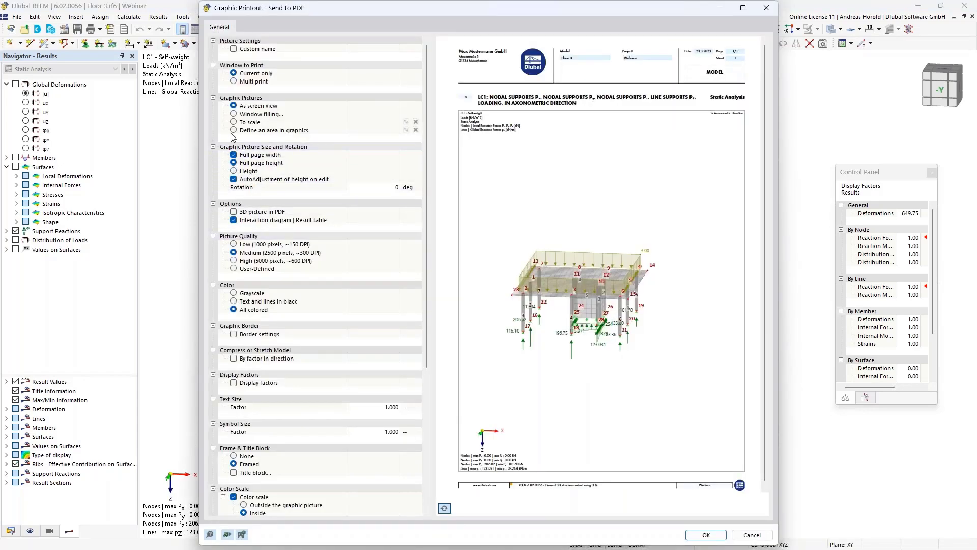
{"action": "left_click", "coordinate": [234, 114]}
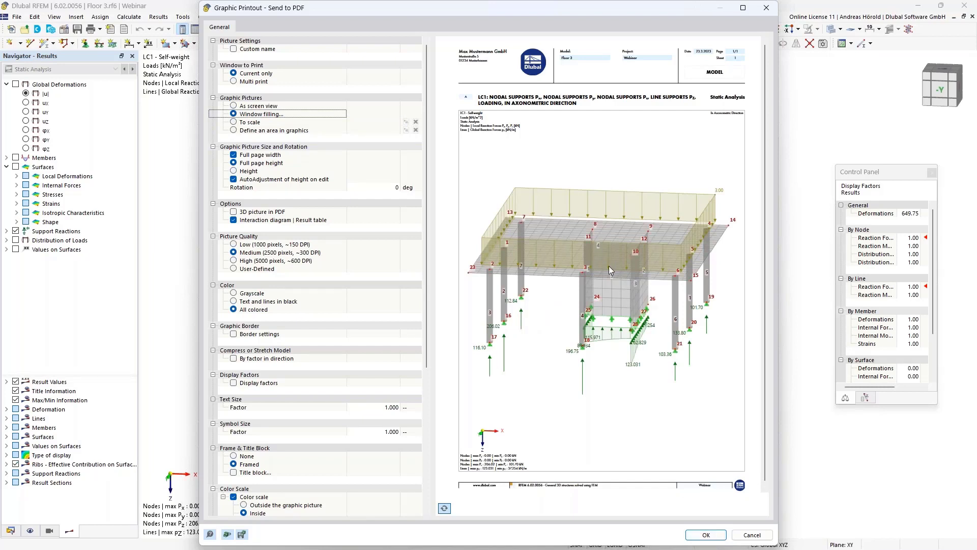
{"action": "left_click", "coordinate": [766, 9]}
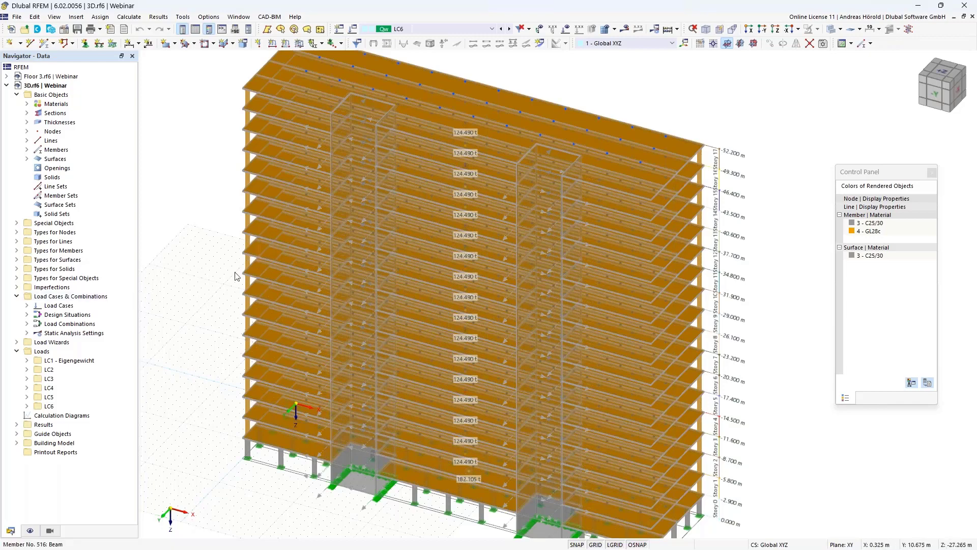
Start a new thickness in the 3D multi-story building model.
{"action": "middle_click_drag", "start_coordinate": [184, 351], "coordinate": [200, 313], "text": "ctrl"}
{"action": "scroll", "coordinate": [200, 312], "scroll_direction": "down", "scroll_amount": 1}
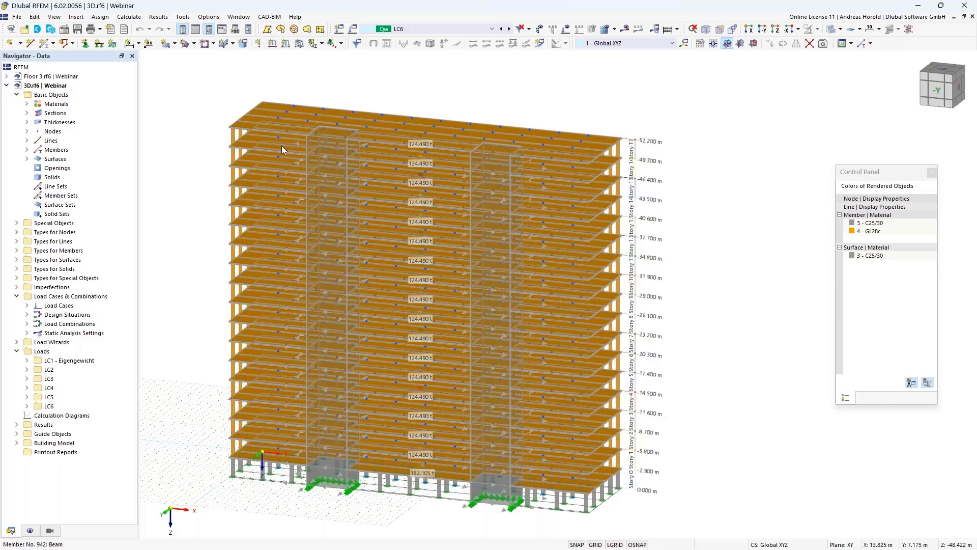
{"action": "left_click", "coordinate": [27, 123]}
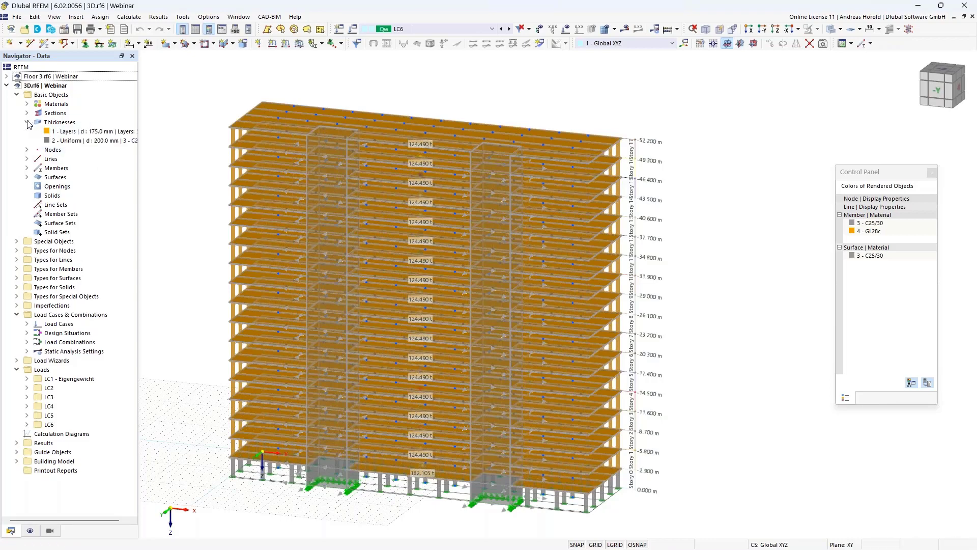
{"action": "right_click", "coordinate": [71, 123]}
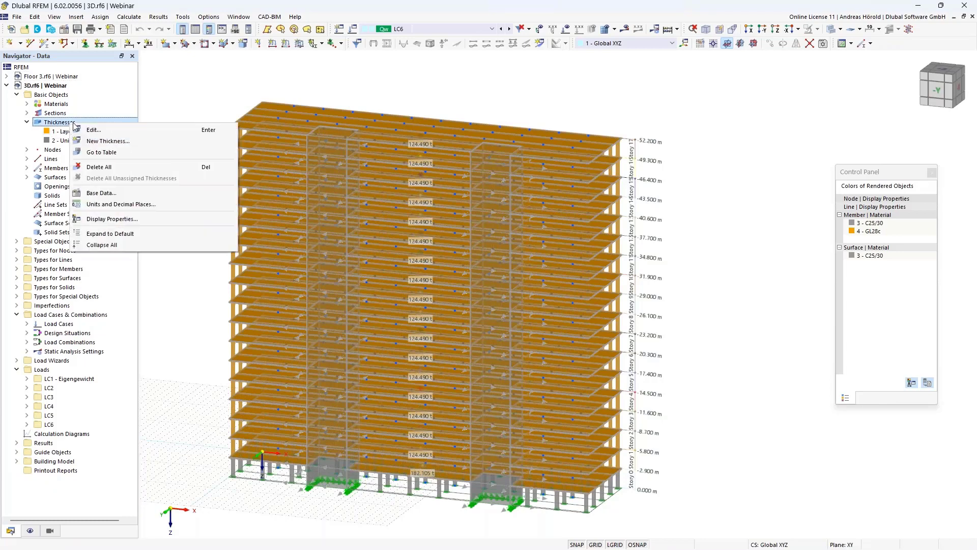
{"action": "left_click", "coordinate": [122, 144]}
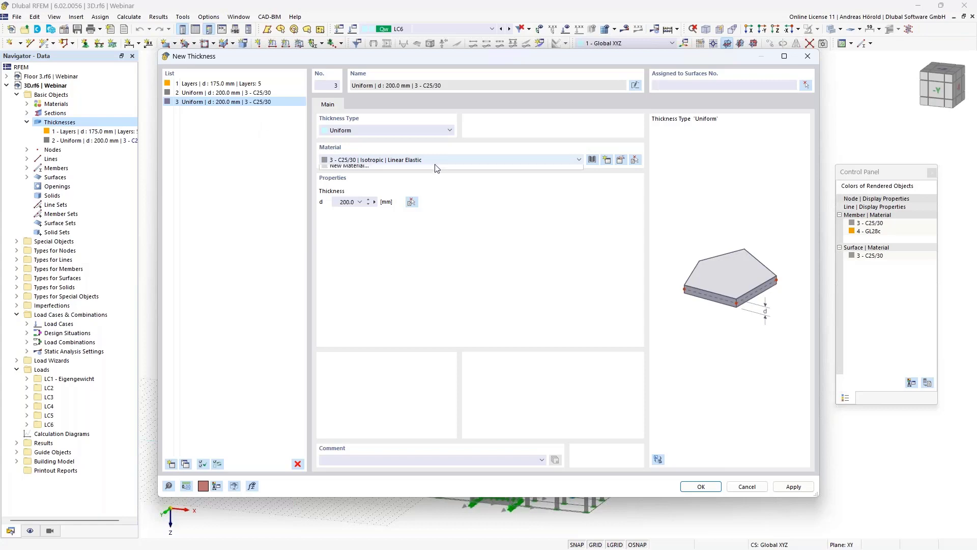
Set the material of the new uniform thickness to C24 and look into the timber material library without choosing another.
{"action": "left_click", "coordinate": [405, 160]}
{"action": "left_click", "coordinate": [404, 168]}
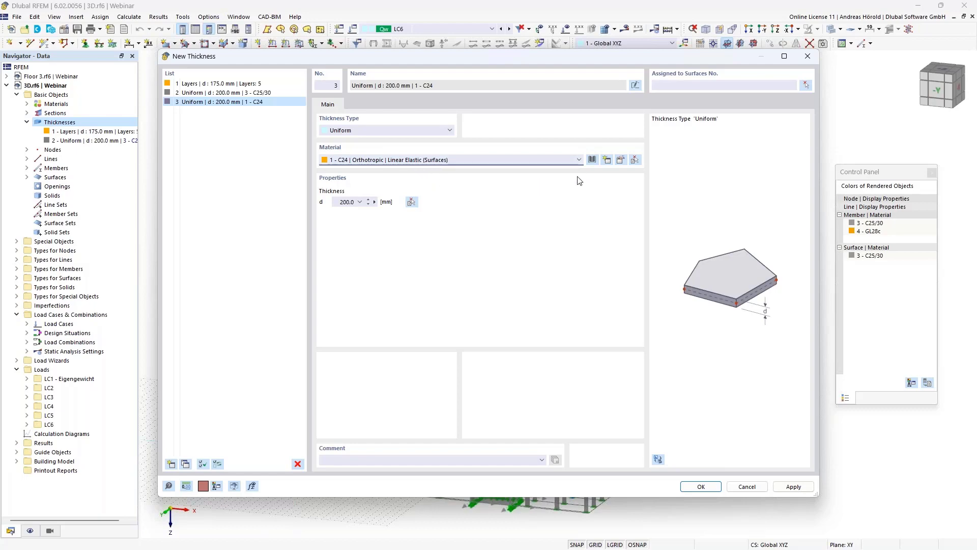
{"action": "left_click", "coordinate": [592, 160]}
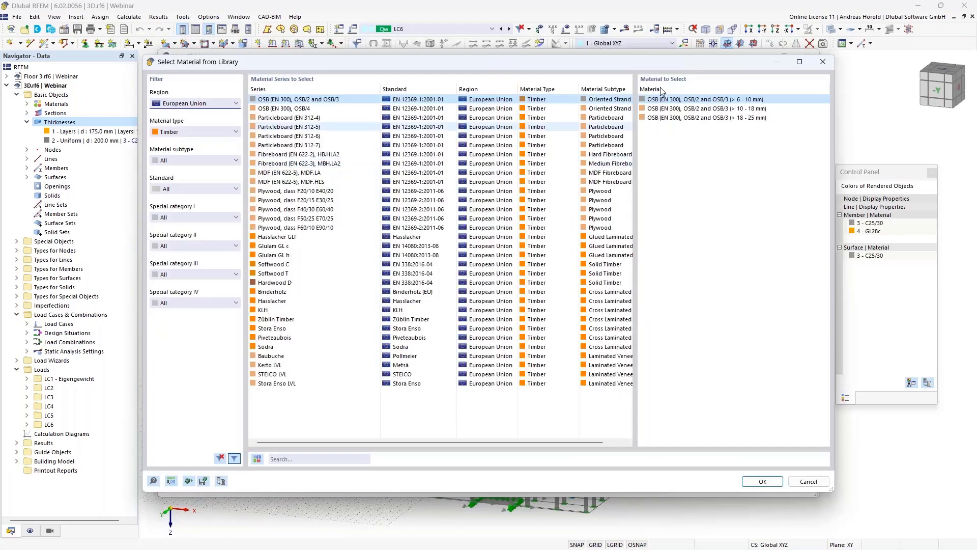
{"action": "left_click", "coordinate": [820, 63]}
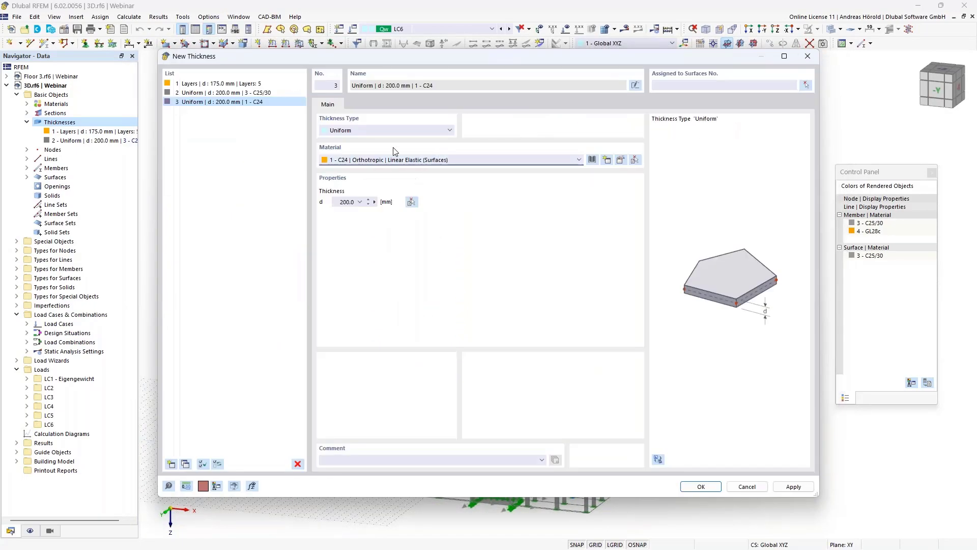
Change the new thickness to the Layers type and show its layer table.
{"action": "left_click", "coordinate": [389, 131]}
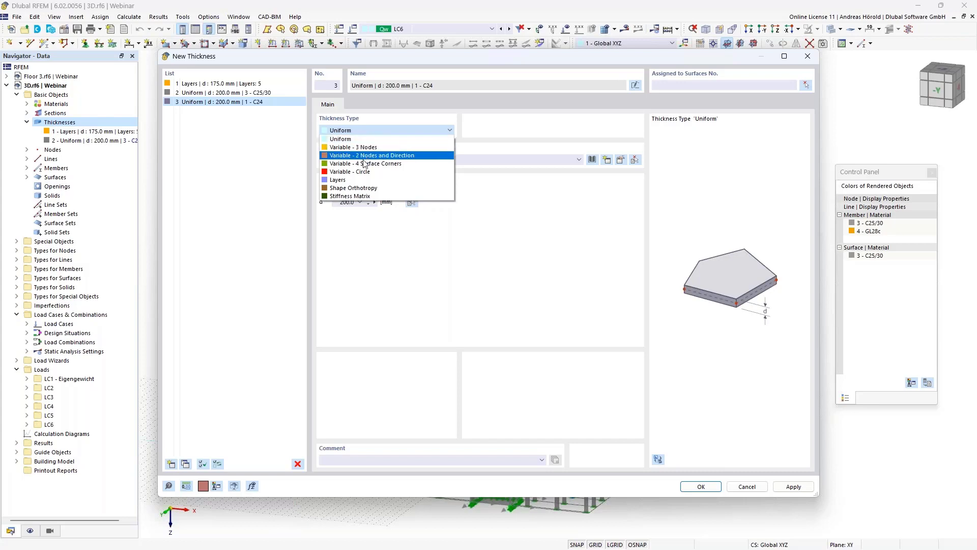
{"action": "left_click", "coordinate": [370, 180]}
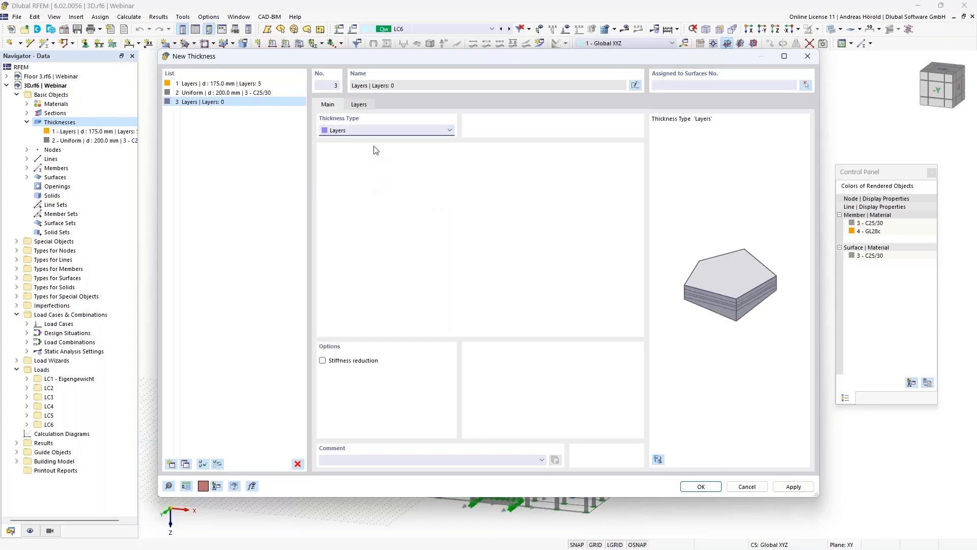
{"action": "left_click", "coordinate": [359, 105]}
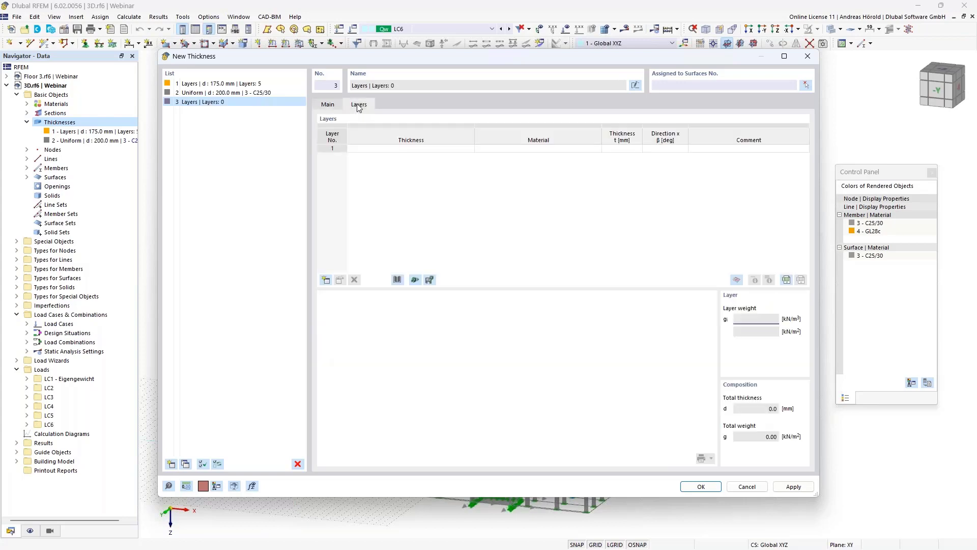
Load the KLH 5s 190 DL composition from the layer library into the new thickness and discard the new thickness.
{"action": "left_click", "coordinate": [397, 280]}
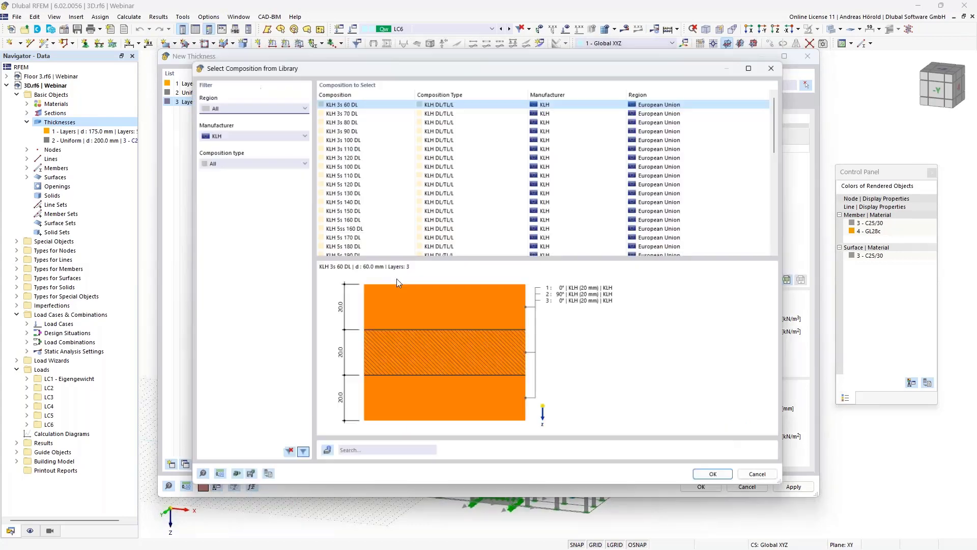
{"action": "left_click", "coordinate": [249, 131]}
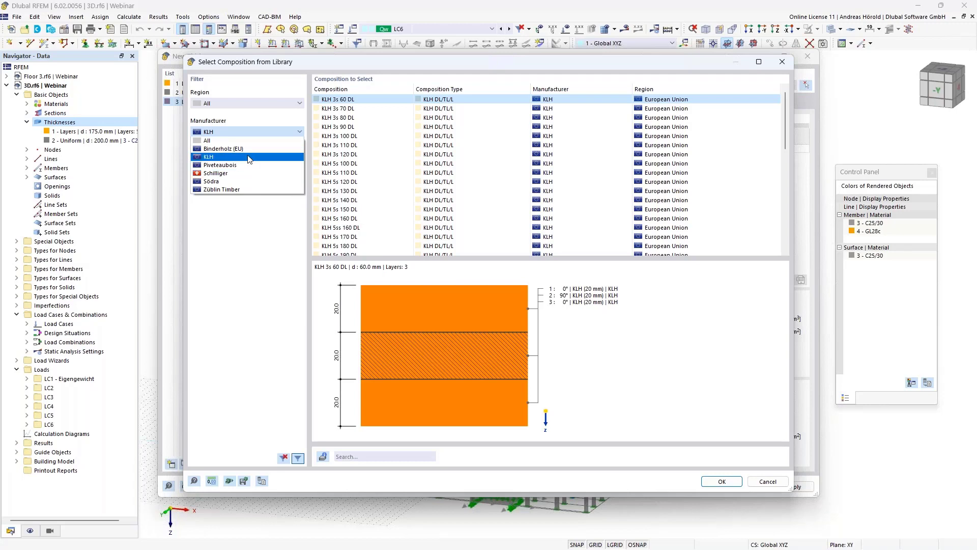
{"action": "left_click", "coordinate": [249, 156]}
{"action": "left_click", "coordinate": [339, 182]}
{"action": "scroll", "coordinate": [354, 213], "scroll_direction": "down", "scroll_amount": 3}
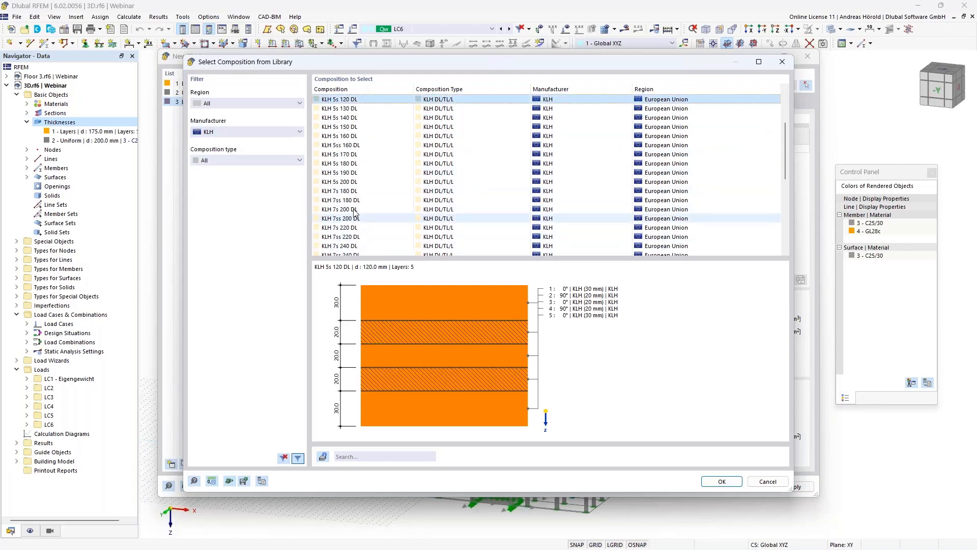
{"action": "left_click", "coordinate": [355, 200]}
{"action": "left_click", "coordinate": [351, 172]}
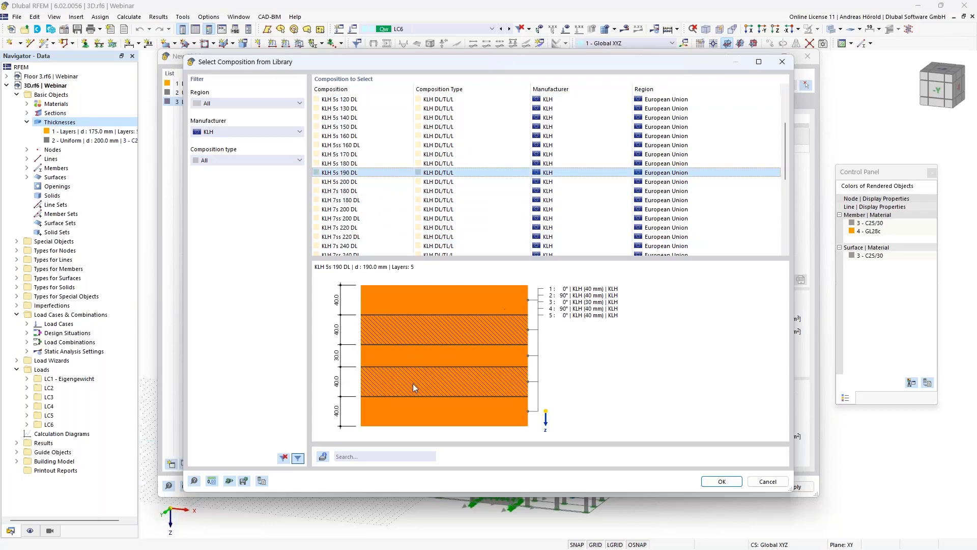
{"action": "left_click", "coordinate": [723, 481]}
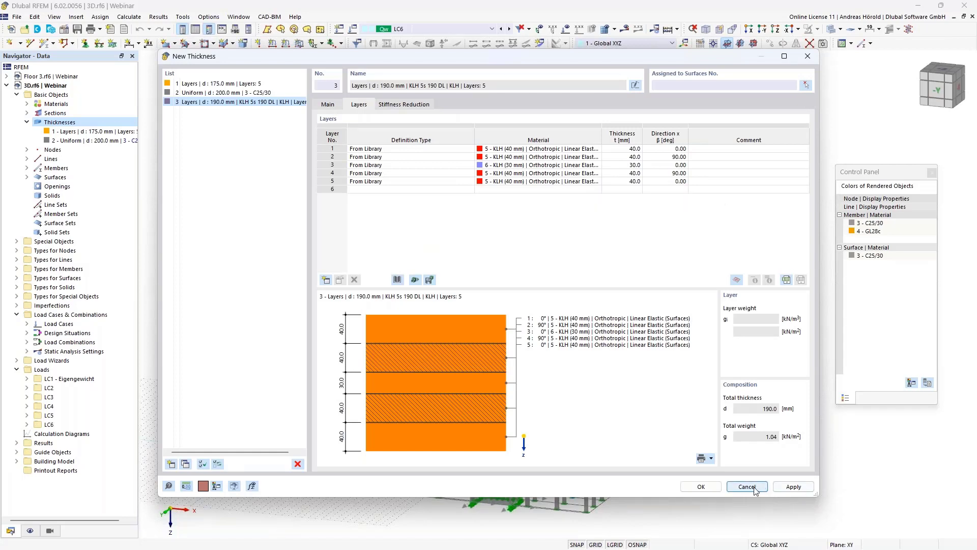
{"action": "left_click", "coordinate": [397, 280]}
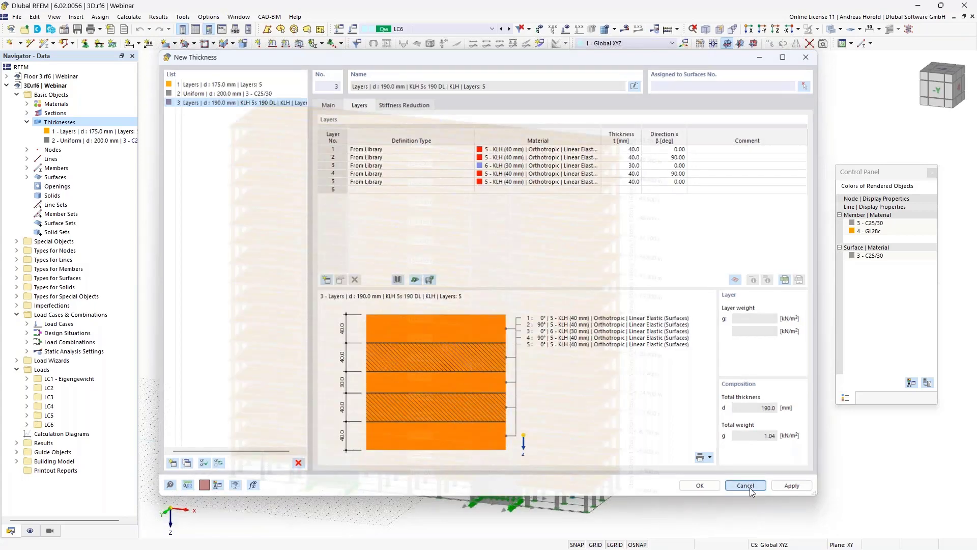
{"action": "left_click", "coordinate": [747, 486]}
Look at the RevitAddIn installer folder, switch to Revit and show the RFEM 6 add-in functions.
{"action": "key", "text": "alt+Tab"}
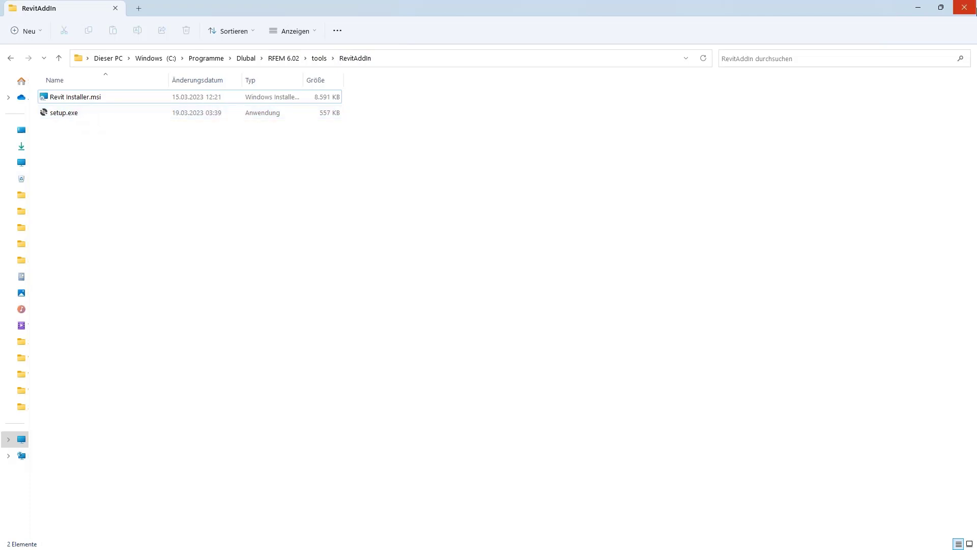
{"action": "left_click", "coordinate": [918, 7]}
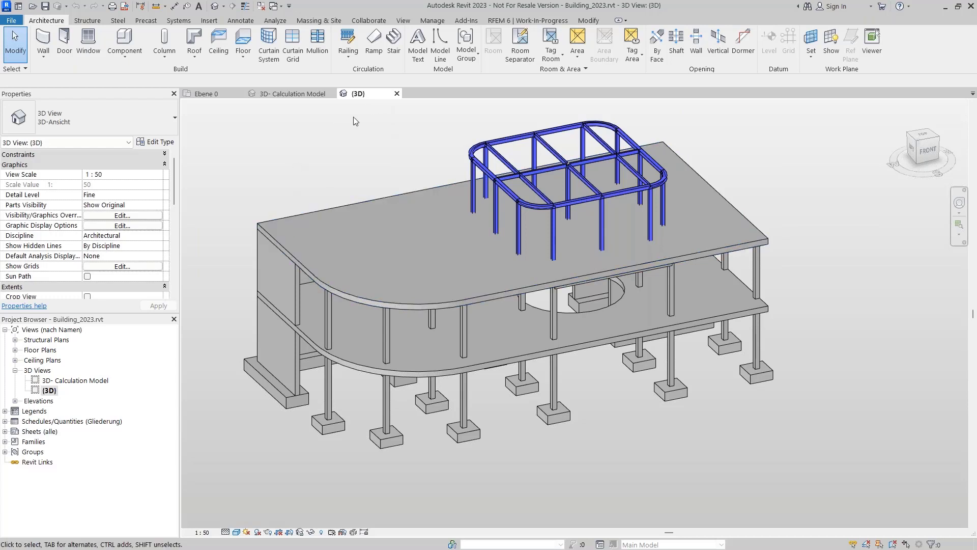
{"action": "left_click", "coordinate": [527, 21]}
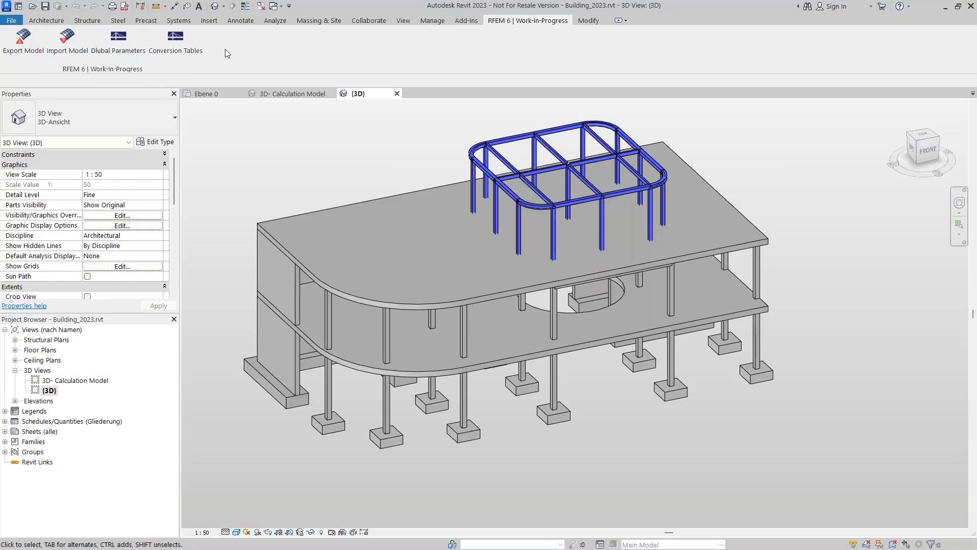
Review the material and section entries in the RFEM conversion tables, including the custom and Dlubal name fields, and close them.
{"action": "left_click", "coordinate": [181, 52]}
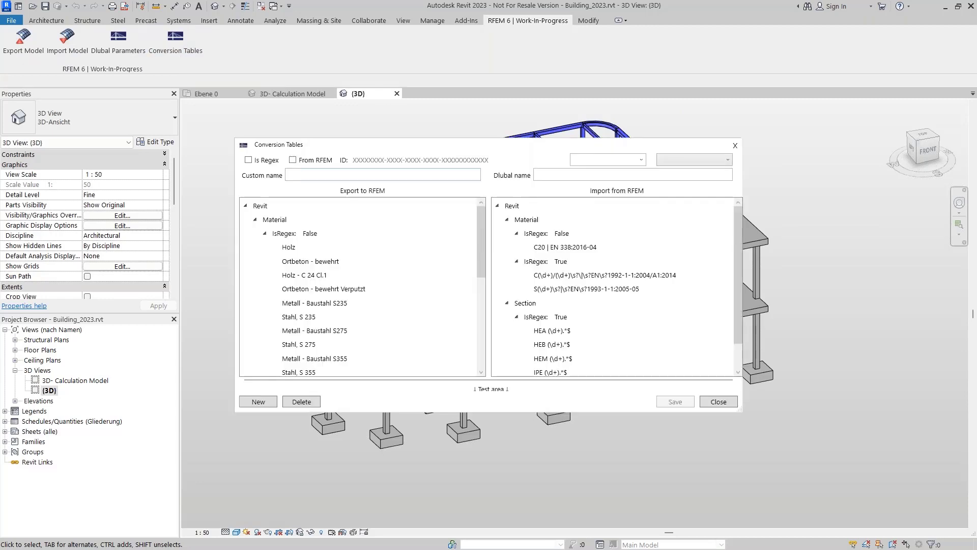
{"action": "left_click_drag", "start_coordinate": [481, 250], "coordinate": [478, 329]}
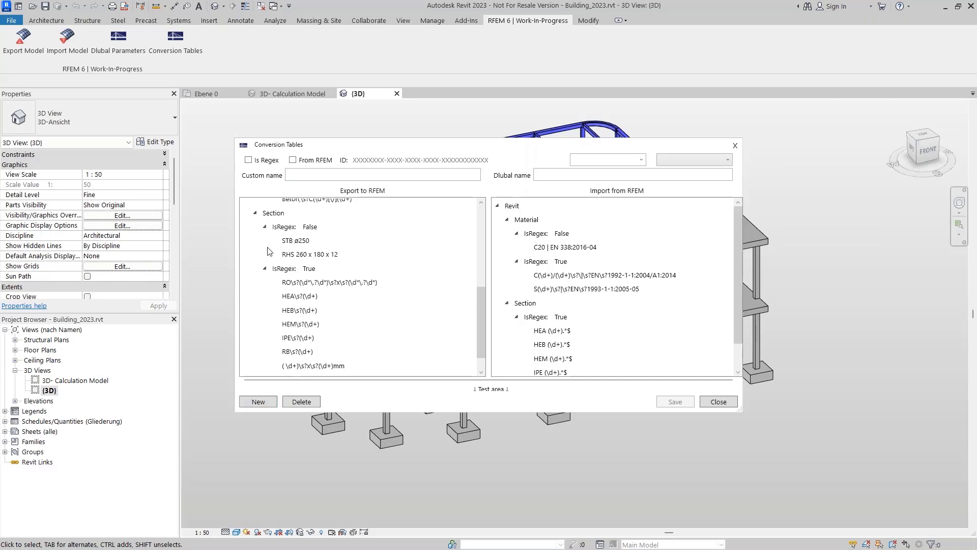
{"action": "left_click", "coordinate": [294, 175]}
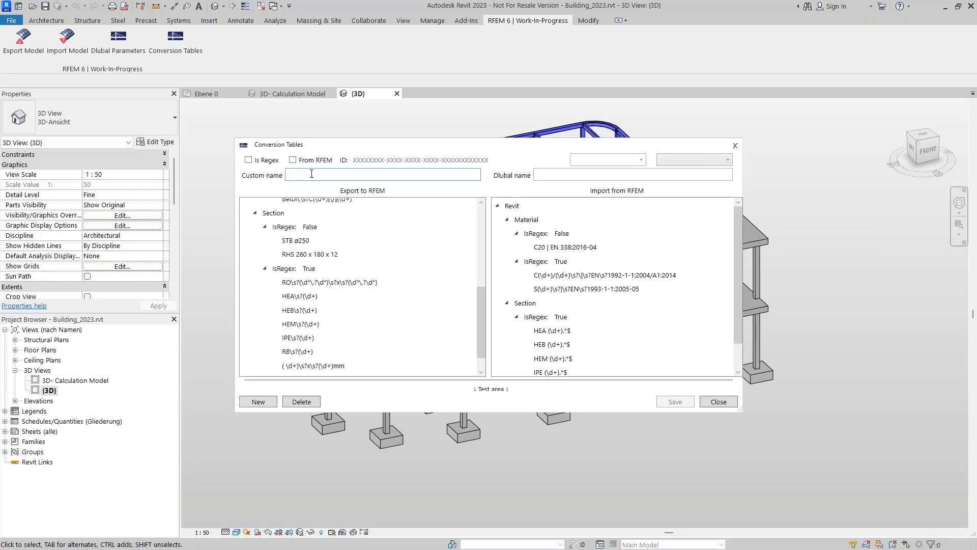
{"action": "left_click", "coordinate": [595, 175]}
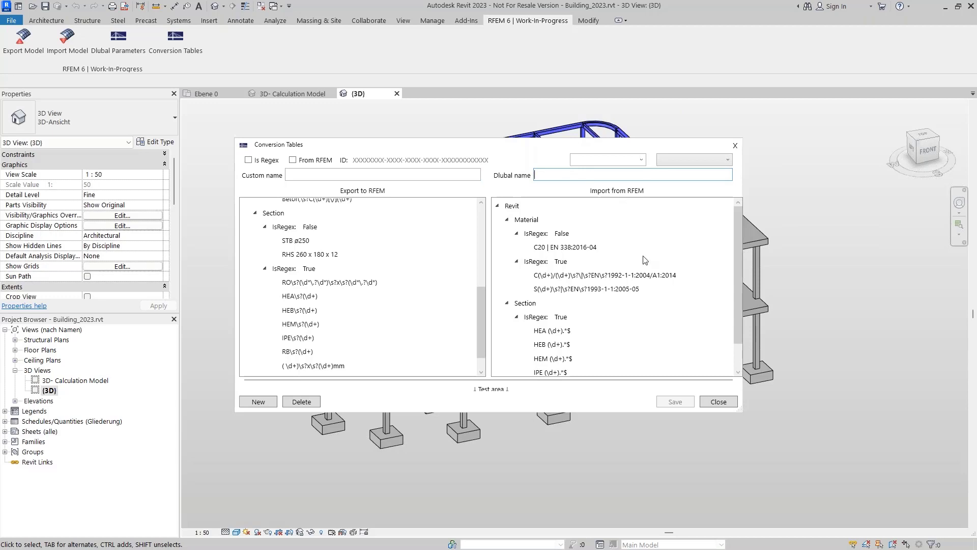
{"action": "left_click", "coordinate": [719, 401]}
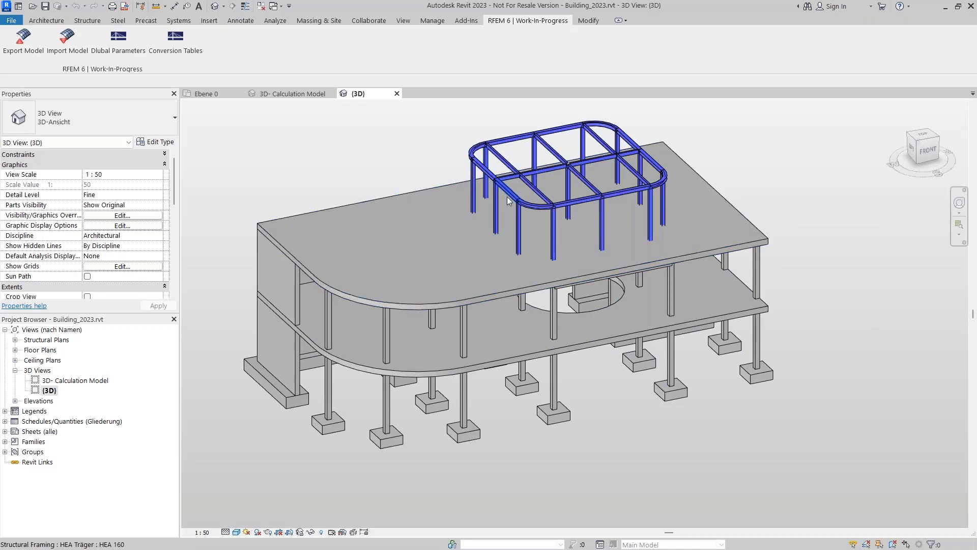
Show the 3D- Calculation Model view and set up a model export to RFEM 6 with the Create new structure option.
{"action": "left_click", "coordinate": [274, 20]}
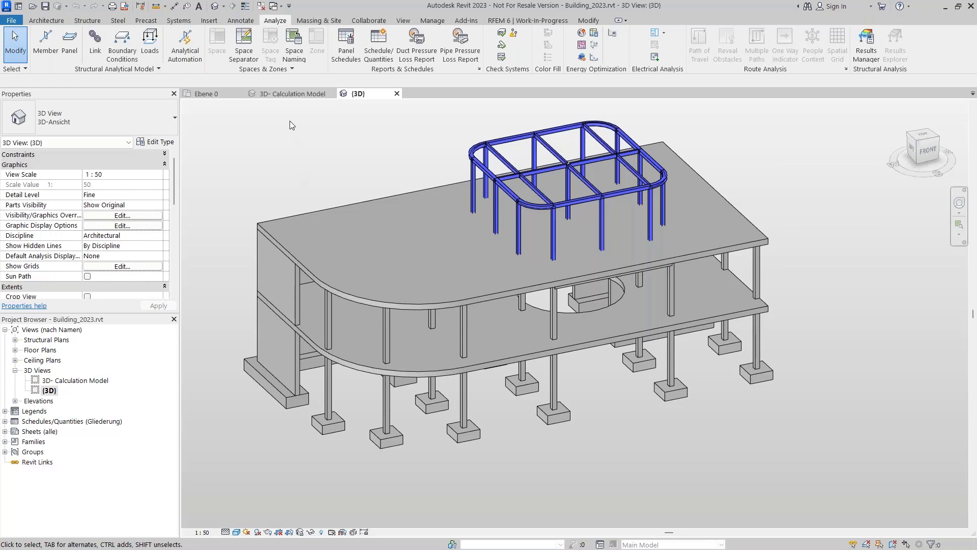
{"action": "left_click", "coordinate": [293, 95]}
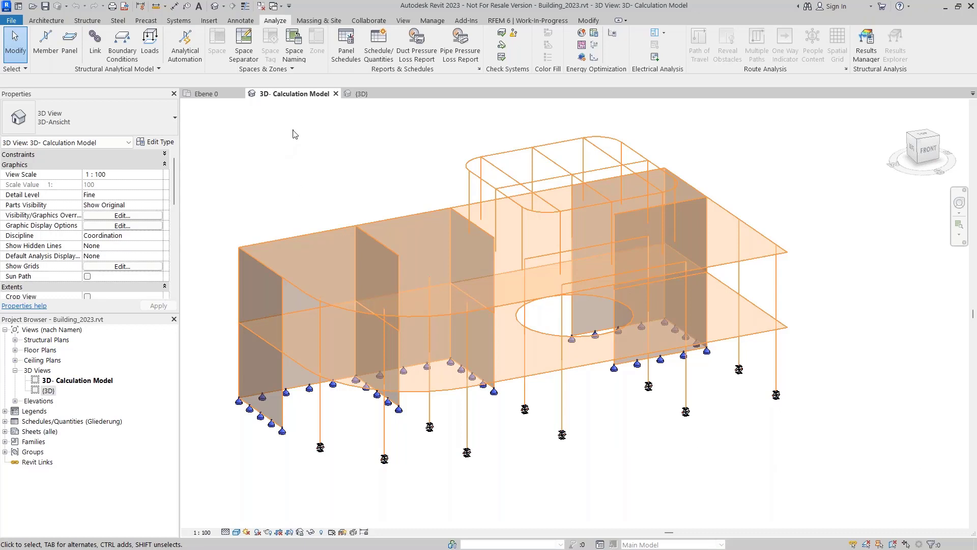
{"action": "left_click", "coordinate": [528, 20]}
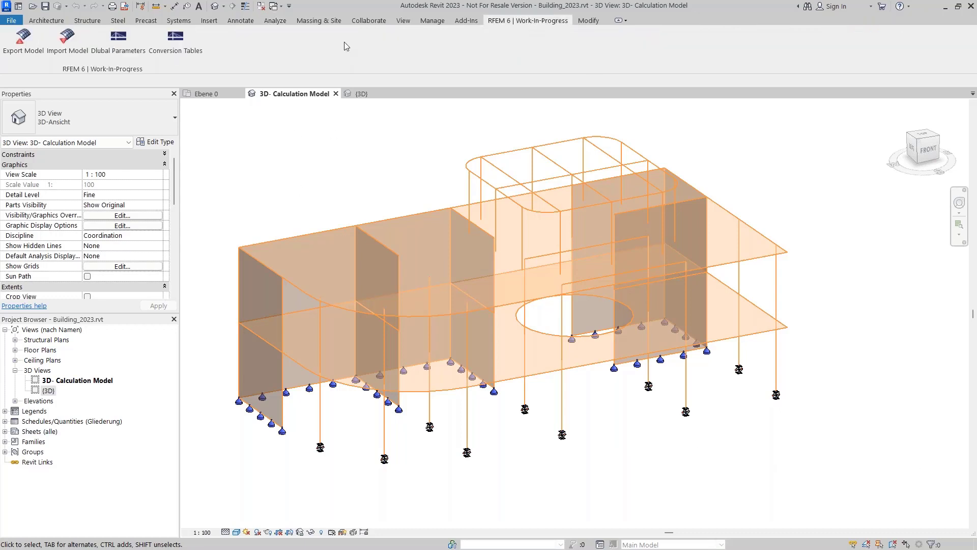
{"action": "left_click", "coordinate": [36, 49]}
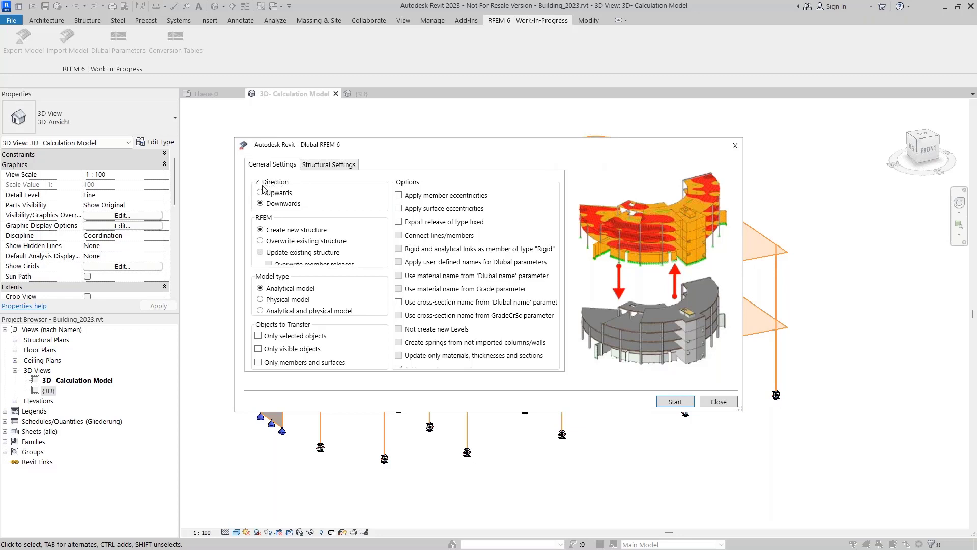
{"action": "left_click", "coordinate": [261, 243]}
{"action": "left_click", "coordinate": [260, 230]}
Enable converting isolated foundations, set wall foundations to convert to Line support YYY NNN, and start the export to RFEM.
{"action": "left_click", "coordinate": [322, 166]}
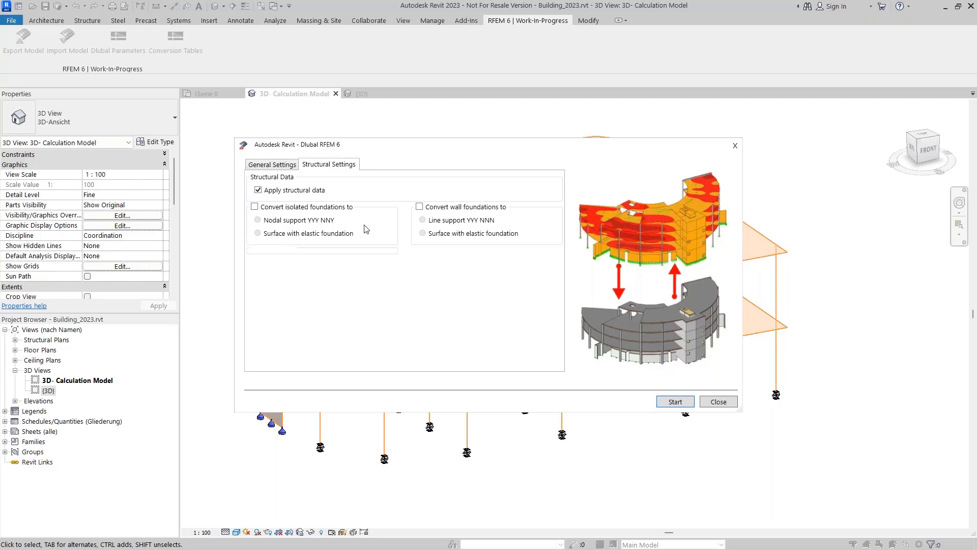
{"action": "left_click", "coordinate": [256, 207]}
{"action": "left_click", "coordinate": [420, 208]}
{"action": "left_click", "coordinate": [423, 221]}
{"action": "left_click", "coordinate": [675, 402]}
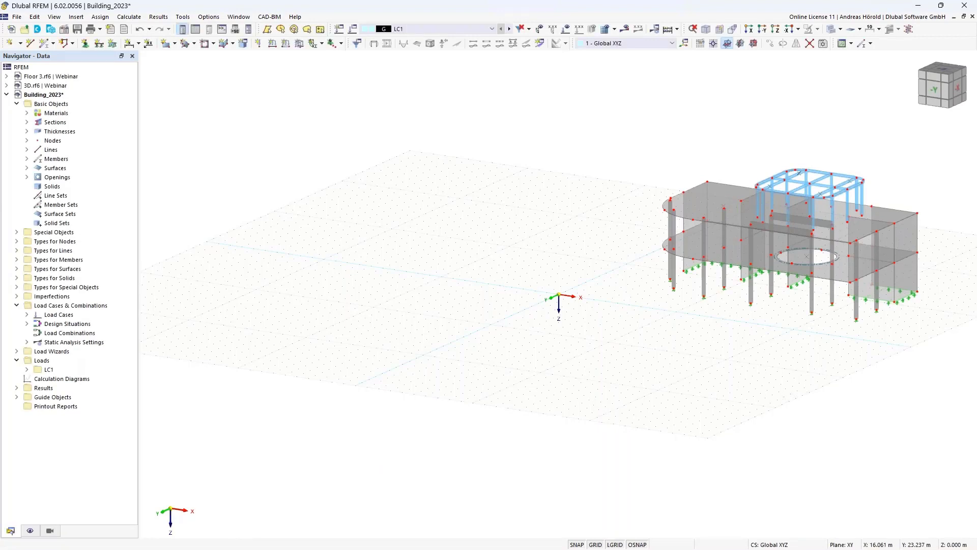
Calculate LC1 of the imported Building_2023 model and display its deformation results.
{"action": "middle_click_drag", "start_coordinate": [805, 323], "coordinate": [456, 385]}
{"action": "scroll", "coordinate": [541, 373], "scroll_direction": "up", "scroll_amount": 2}
{"action": "scroll", "coordinate": [536, 382], "scroll_direction": "up", "scroll_amount": 2}
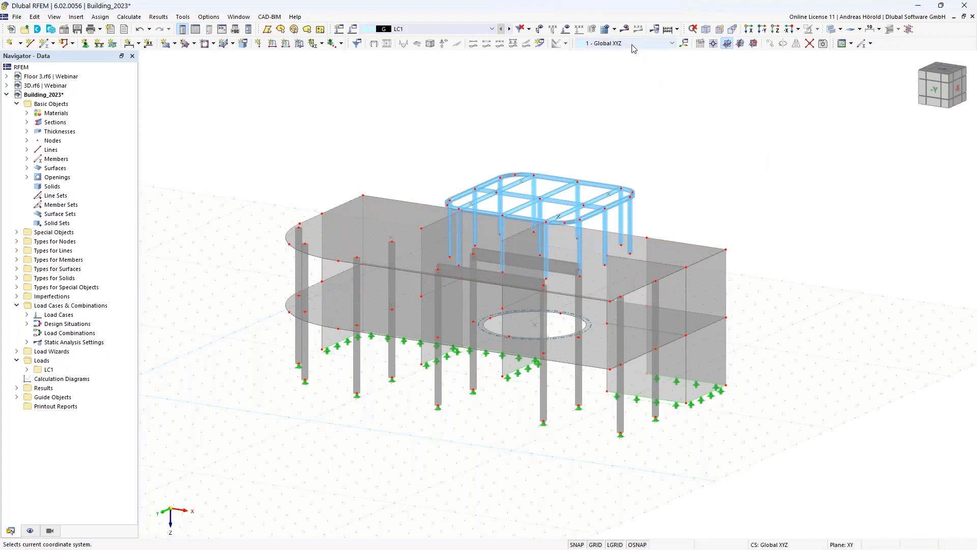
{"action": "left_click", "coordinate": [625, 29]}
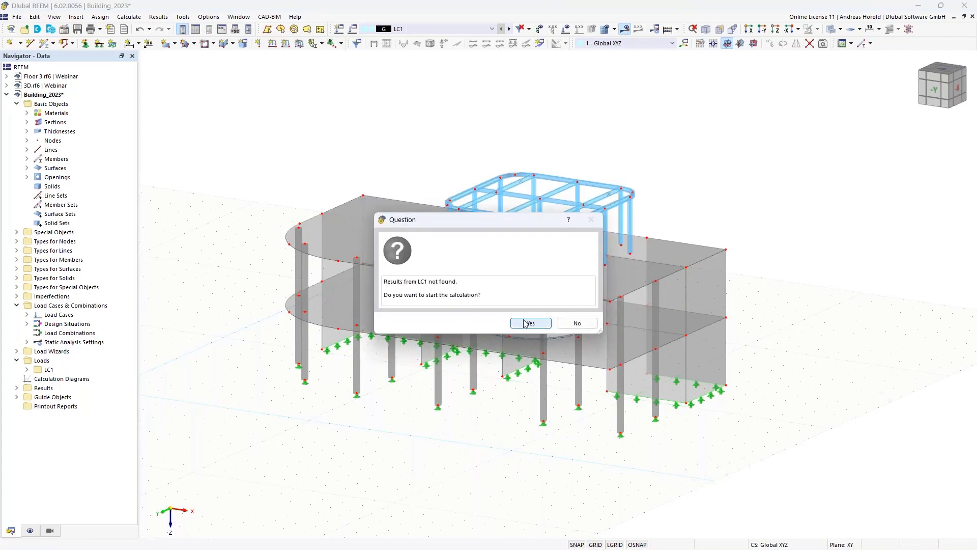
{"action": "left_click", "coordinate": [524, 323]}
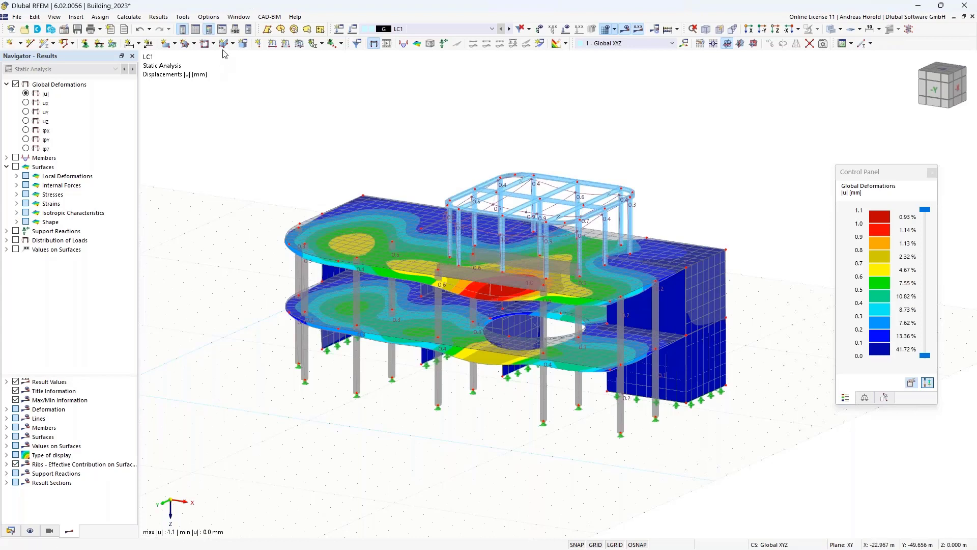
Look through the Program Options & Settings, down to the WebService options, and close them without changes.
{"action": "left_click", "coordinate": [207, 19]}
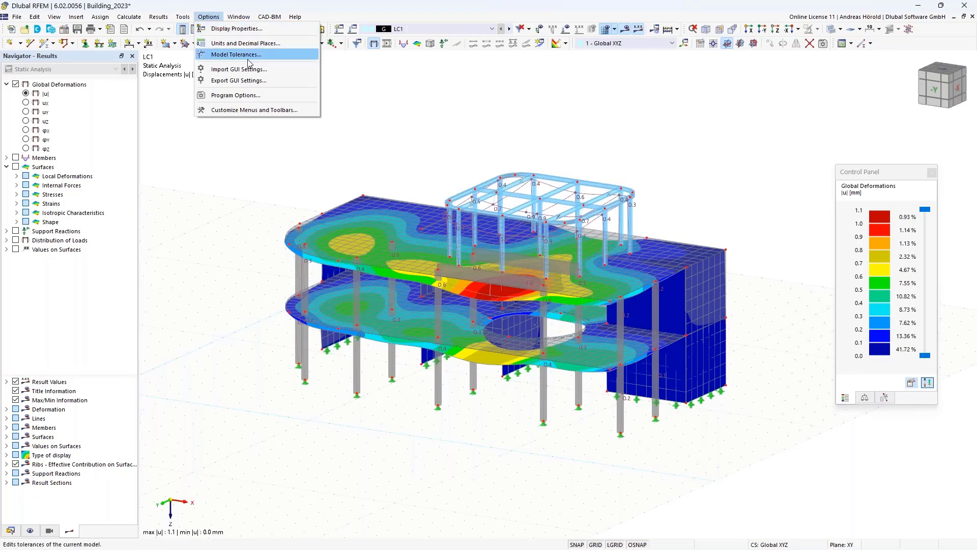
{"action": "left_click", "coordinate": [255, 97]}
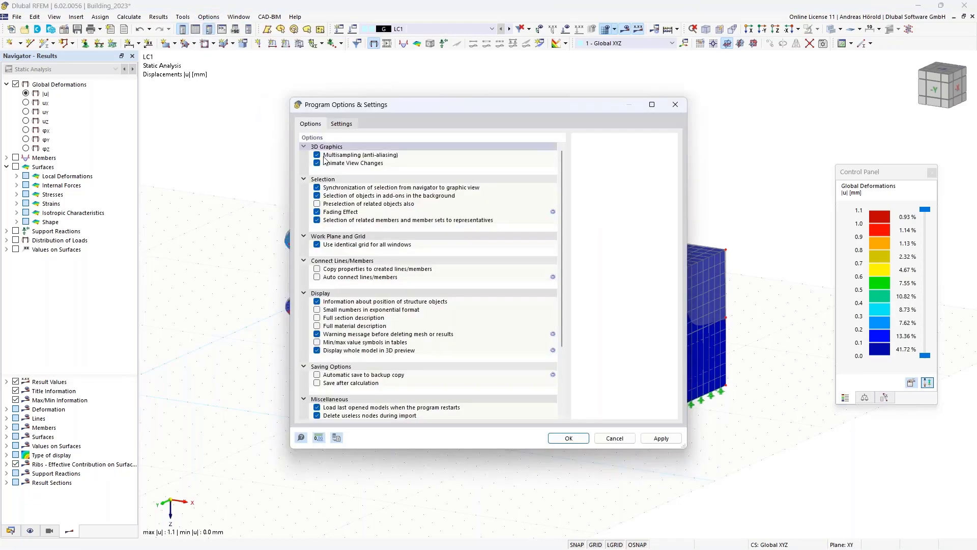
{"action": "scroll", "coordinate": [379, 216], "scroll_direction": "down", "scroll_amount": 4}
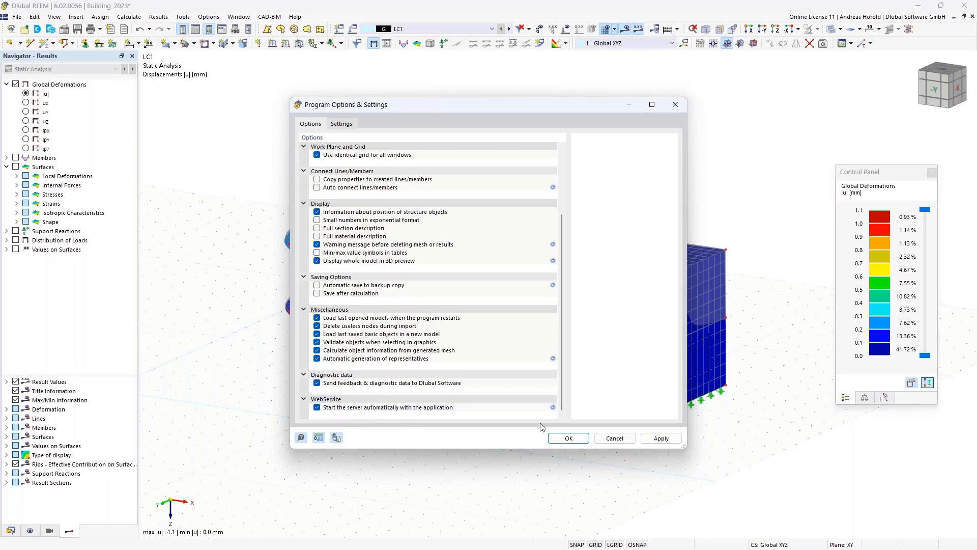
{"action": "left_click", "coordinate": [614, 438]}
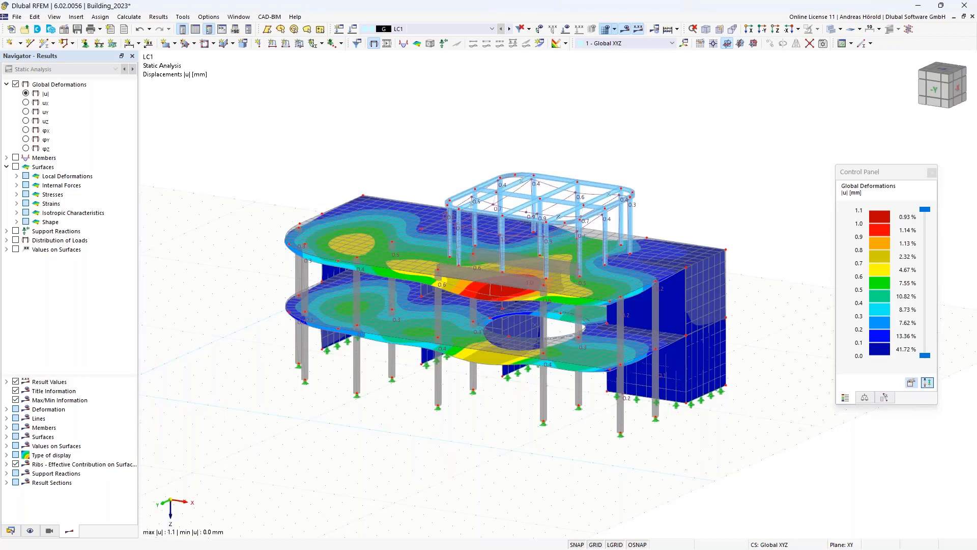
{"action": "key", "text": "alt+Tab"}
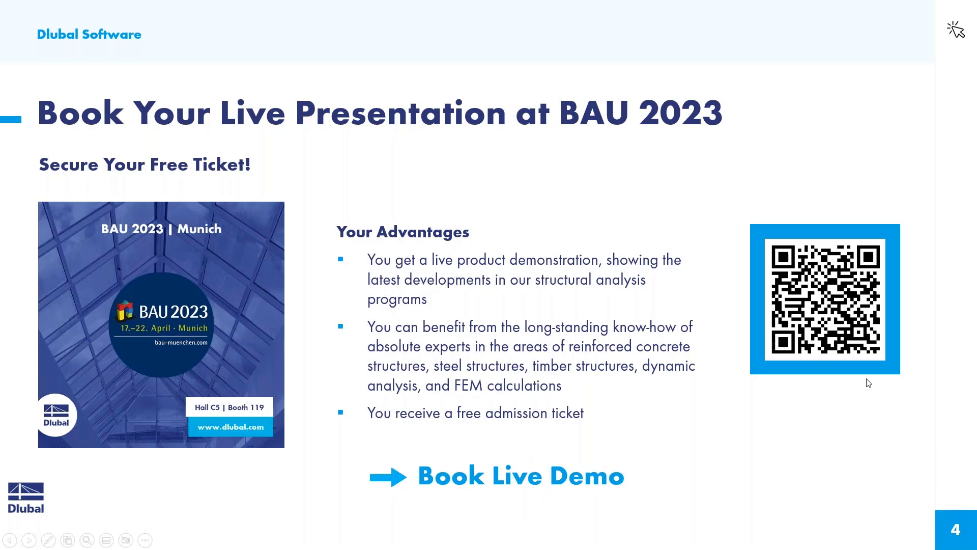
{"action": "left_click", "coordinate": [886, 430]}
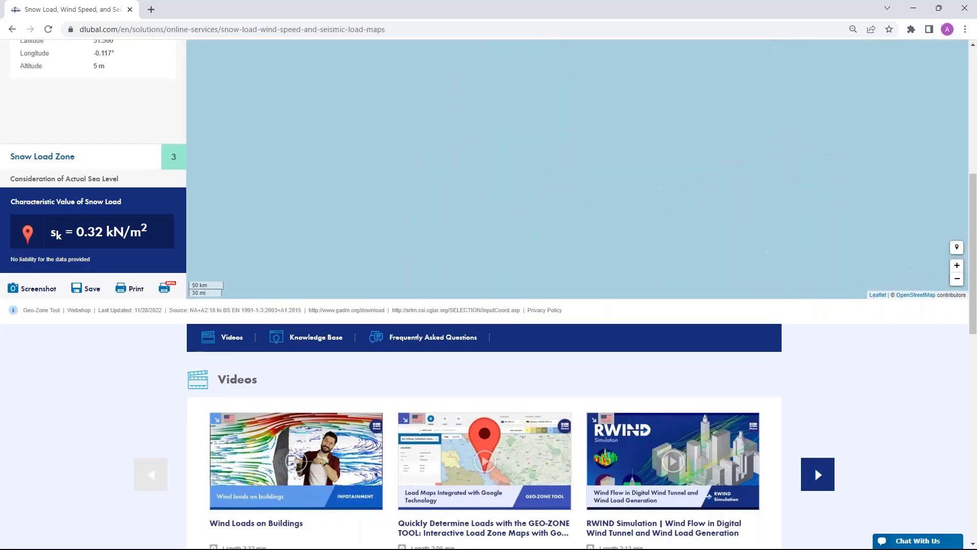
Go from the snow load map page to the Dlubal home page and open the Webinars page.
{"action": "scroll", "coordinate": [81, 197], "scroll_direction": "up", "scroll_amount": 4}
{"action": "scroll", "coordinate": [80, 197], "scroll_direction": "up", "scroll_amount": 3}
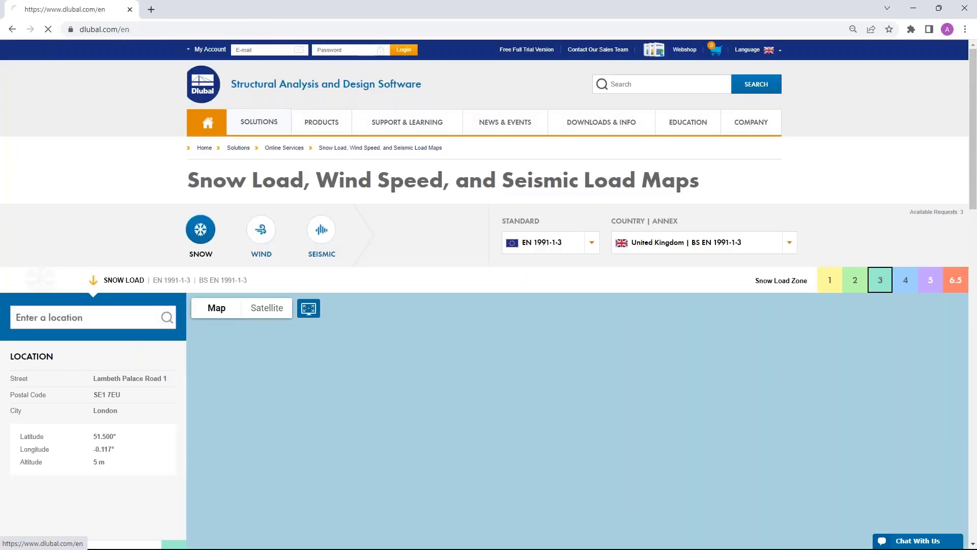
{"action": "left_click", "coordinate": [208, 90]}
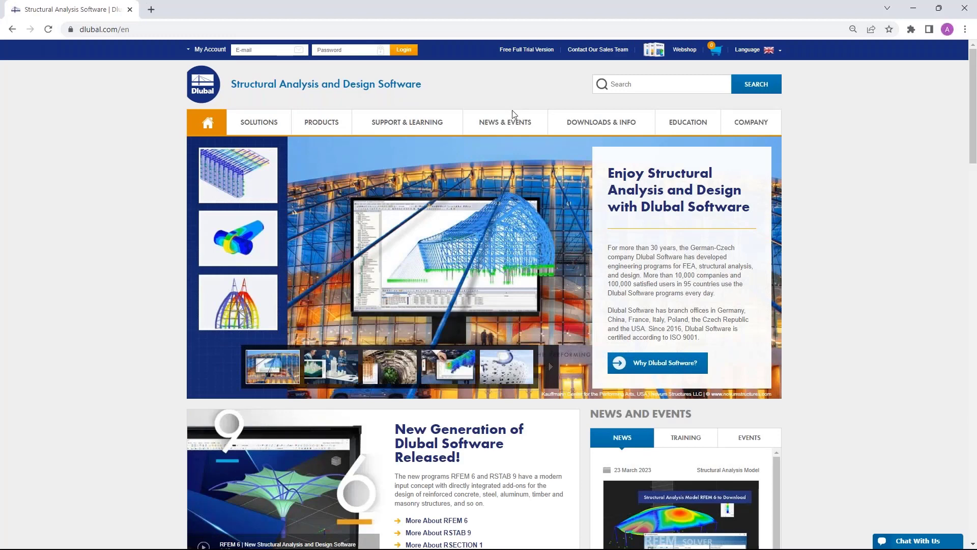
{"action": "mouse_move", "coordinate": [517, 124]}
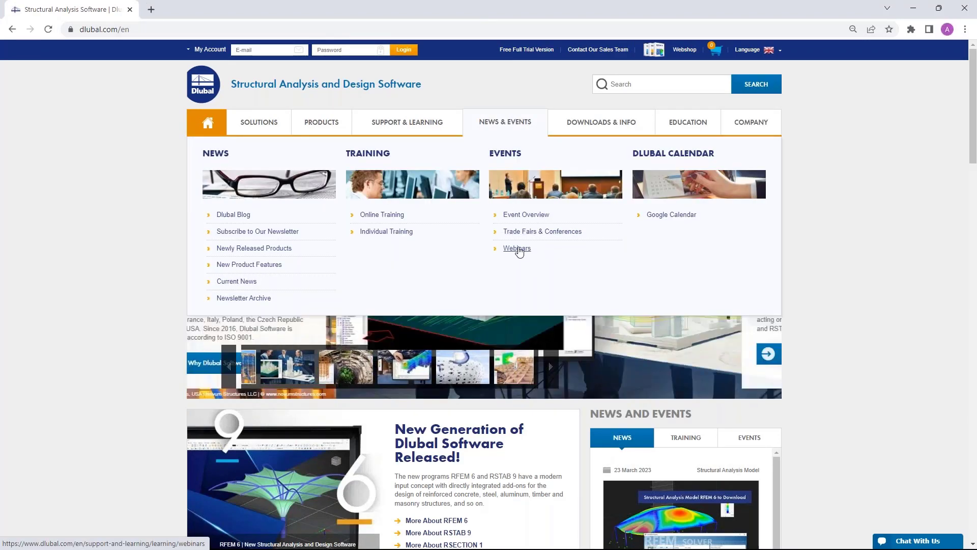
{"action": "left_click", "coordinate": [517, 248]}
Look through the list of webinars offered on the Dlubal website.
{"action": "scroll", "coordinate": [517, 251], "scroll_direction": "down", "scroll_amount": 5}
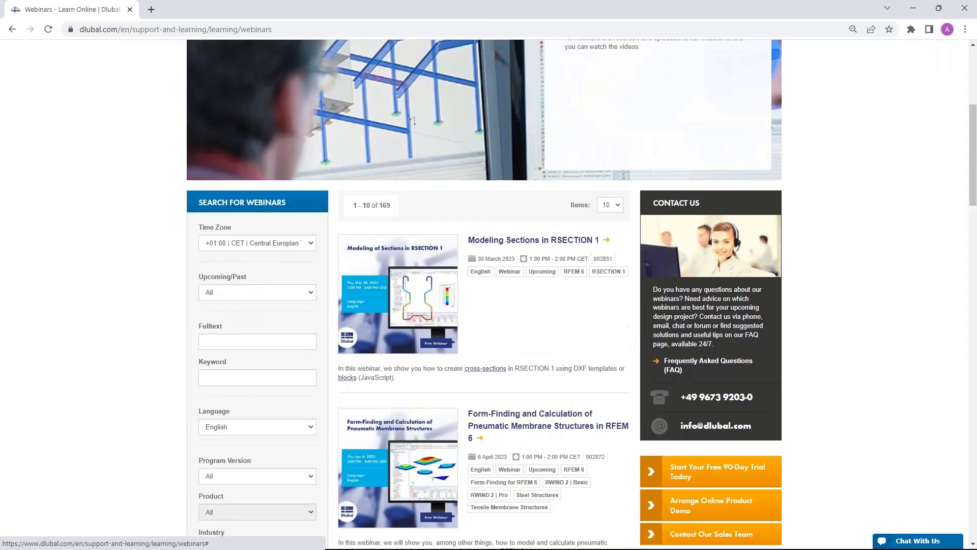
{"action": "scroll", "coordinate": [565, 240], "scroll_direction": "down", "scroll_amount": 2}
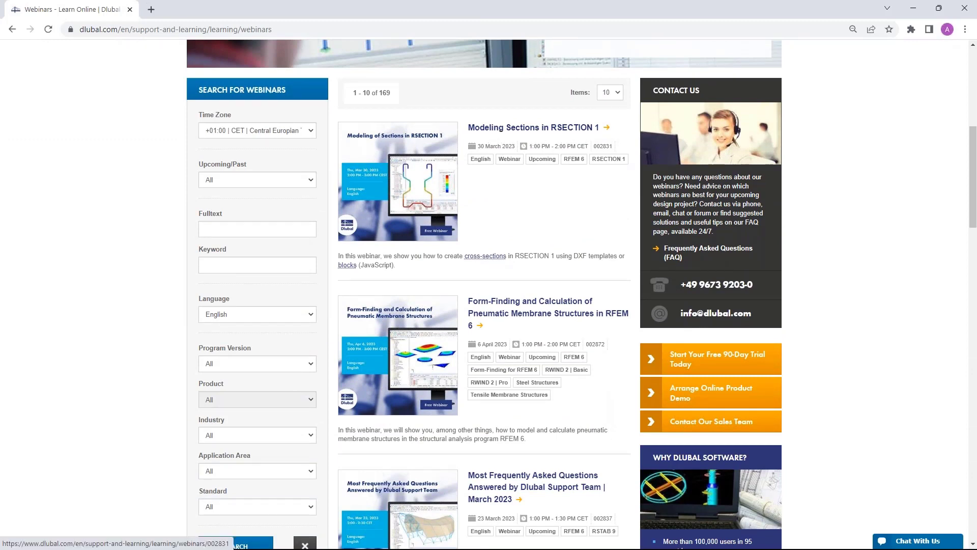
{"action": "scroll", "coordinate": [543, 225], "scroll_direction": "down", "scroll_amount": 2}
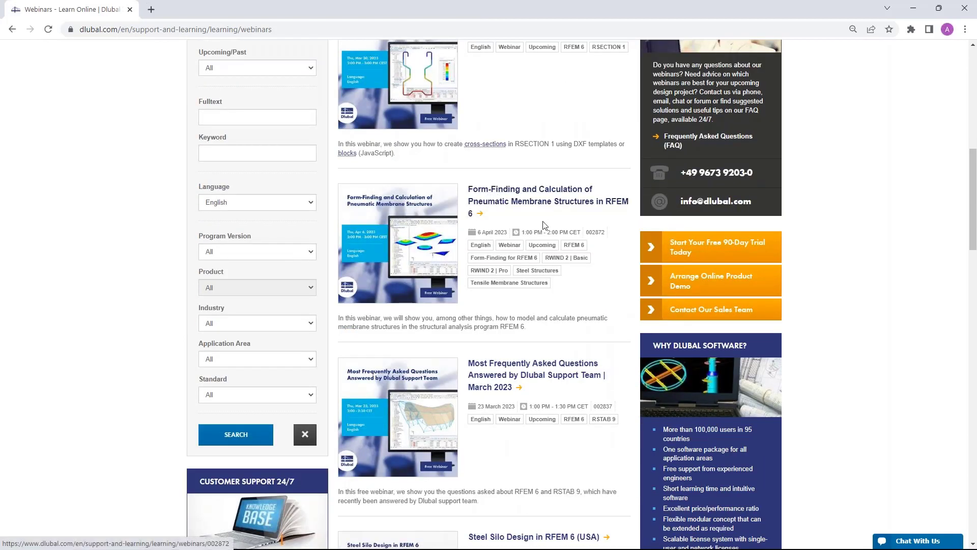
Open the webinar "Most Frequently Asked Questions Answered by Dlubal Support Team | March 2023" and review its description, speakers, downloads and registration section.
{"action": "scroll", "coordinate": [544, 225], "scroll_direction": "down", "scroll_amount": 2}
{"action": "left_click", "coordinate": [498, 256]}
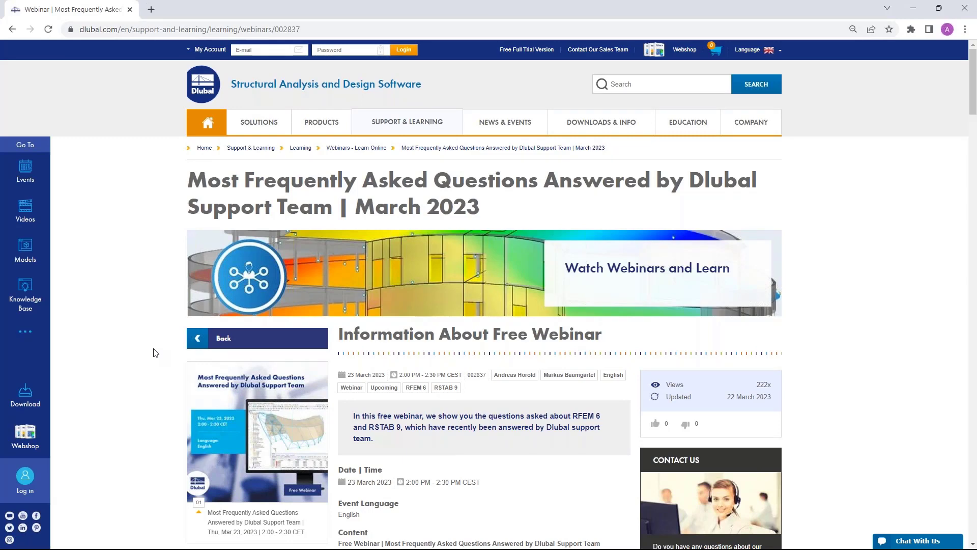
{"action": "scroll", "coordinate": [542, 331], "scroll_direction": "down", "scroll_amount": 6}
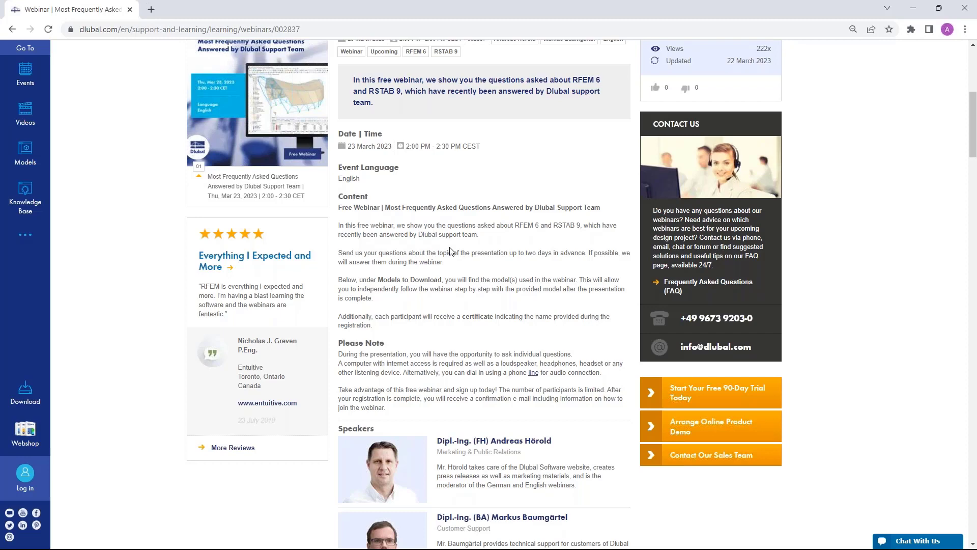
{"action": "scroll", "coordinate": [450, 250], "scroll_direction": "down", "scroll_amount": 8}
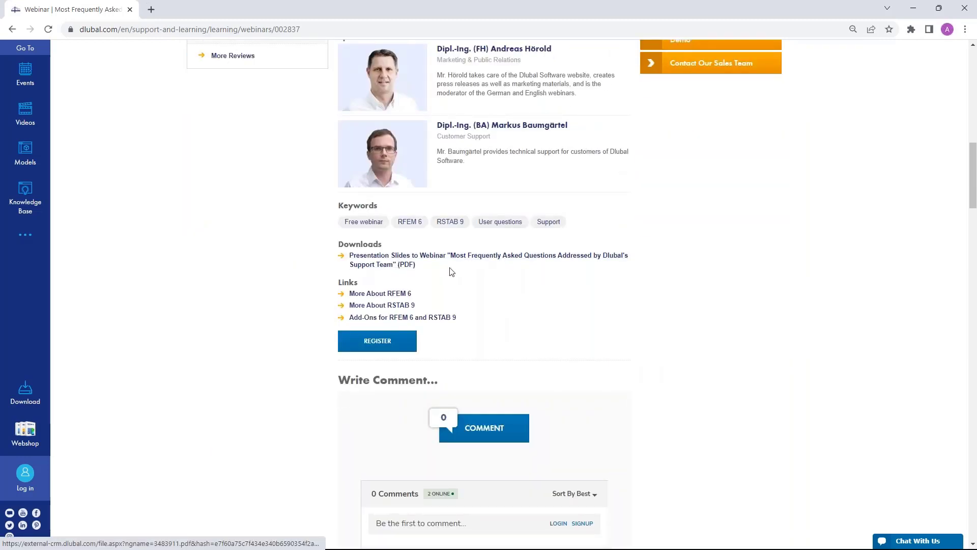
{"action": "scroll", "coordinate": [415, 278], "scroll_direction": "down", "scroll_amount": 1}
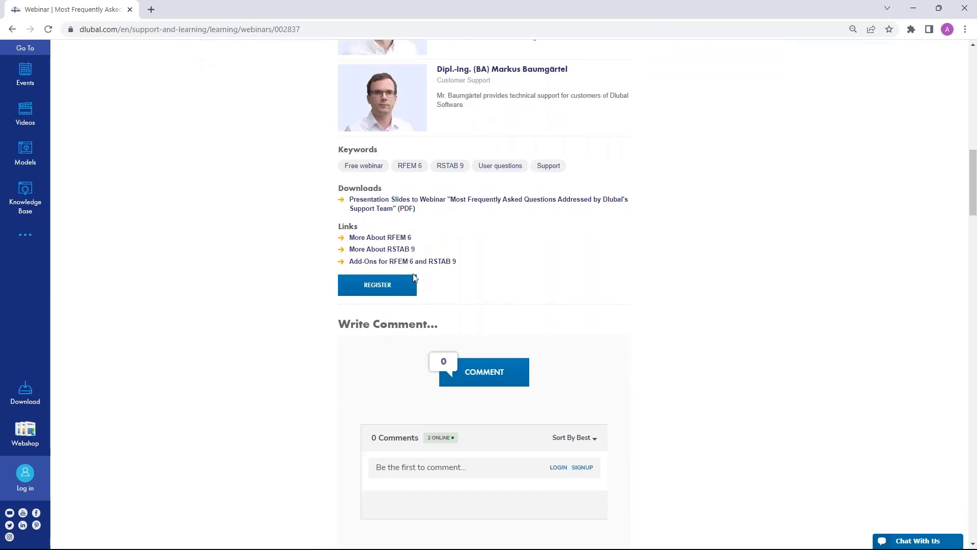
{"action": "scroll", "coordinate": [493, 227], "scroll_direction": "down", "scroll_amount": 3}
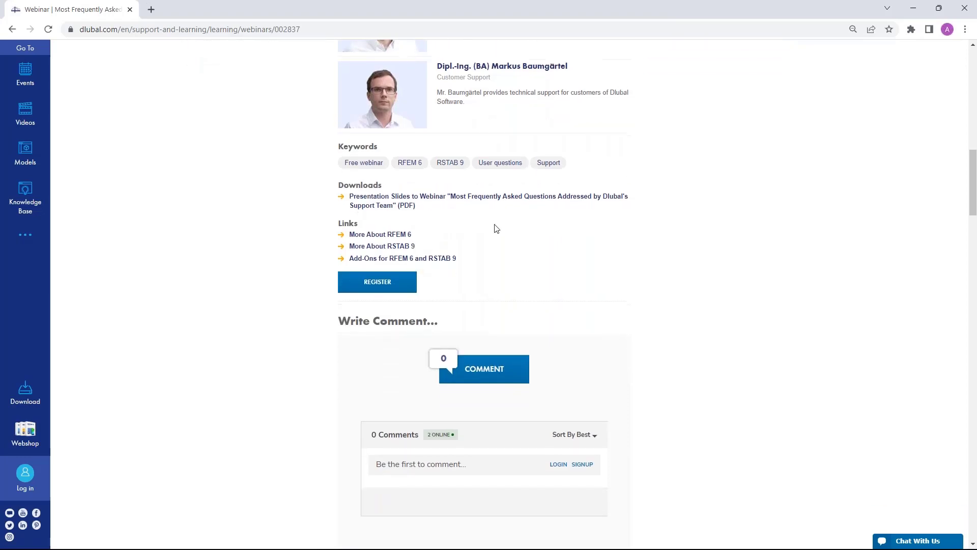
Look through the webinar page's recommended events, videos and models to download, and return to the general webinar information.
{"action": "scroll", "coordinate": [494, 227], "scroll_direction": "down", "scroll_amount": 15}
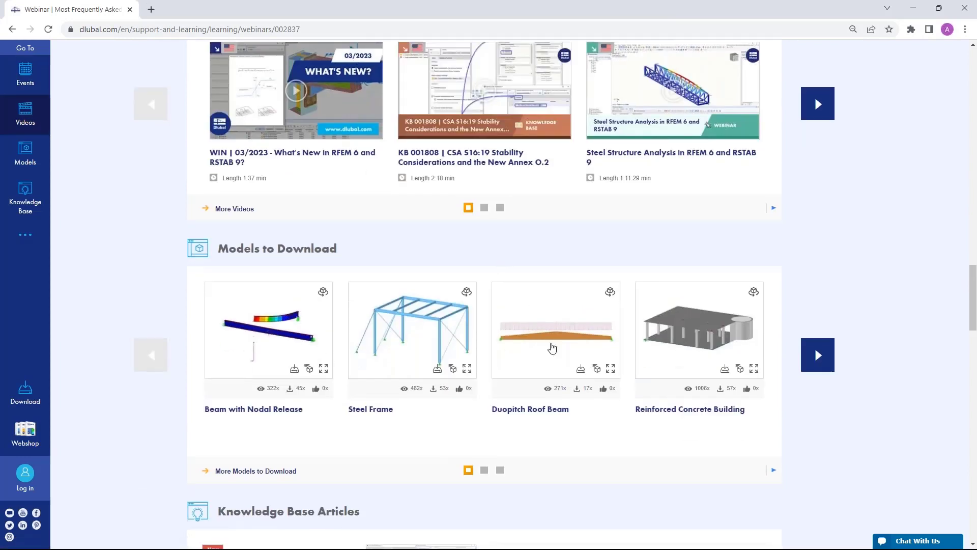
{"action": "scroll", "coordinate": [447, 308], "scroll_direction": "up", "scroll_amount": 14}
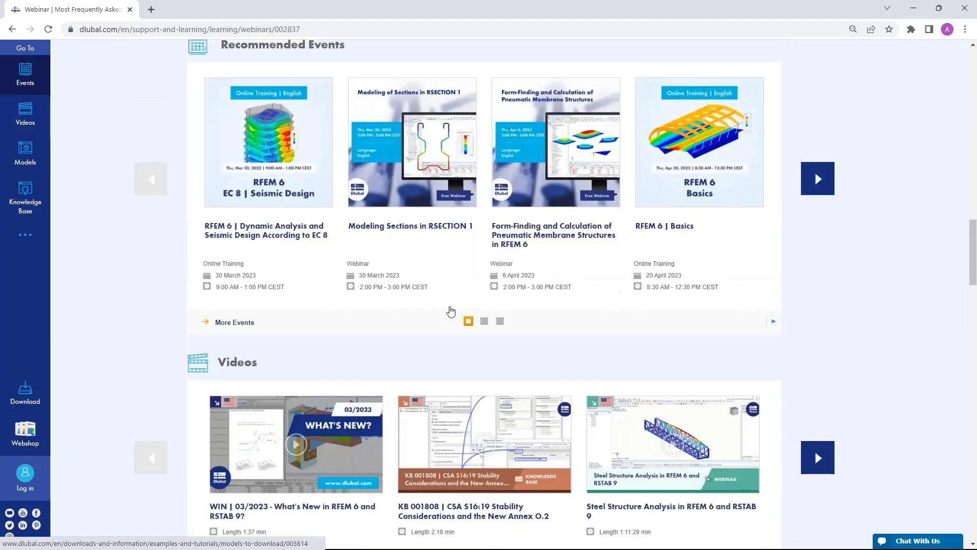
{"action": "scroll", "coordinate": [484, 305], "scroll_direction": "up", "scroll_amount": 20}
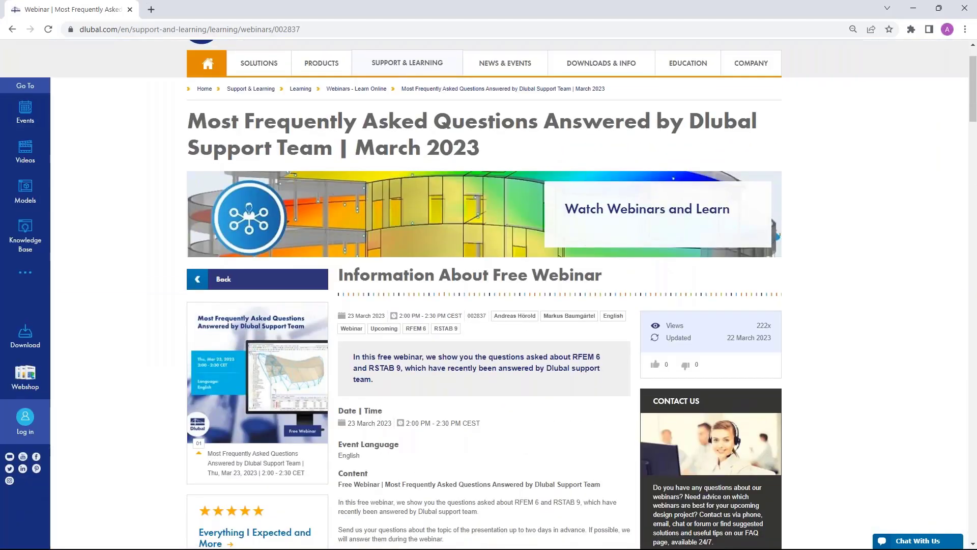
{"action": "scroll", "coordinate": [483, 305], "scroll_direction": "down", "scroll_amount": 3}
{"action": "scroll", "coordinate": [84, 187], "scroll_direction": "down", "scroll_amount": 1}
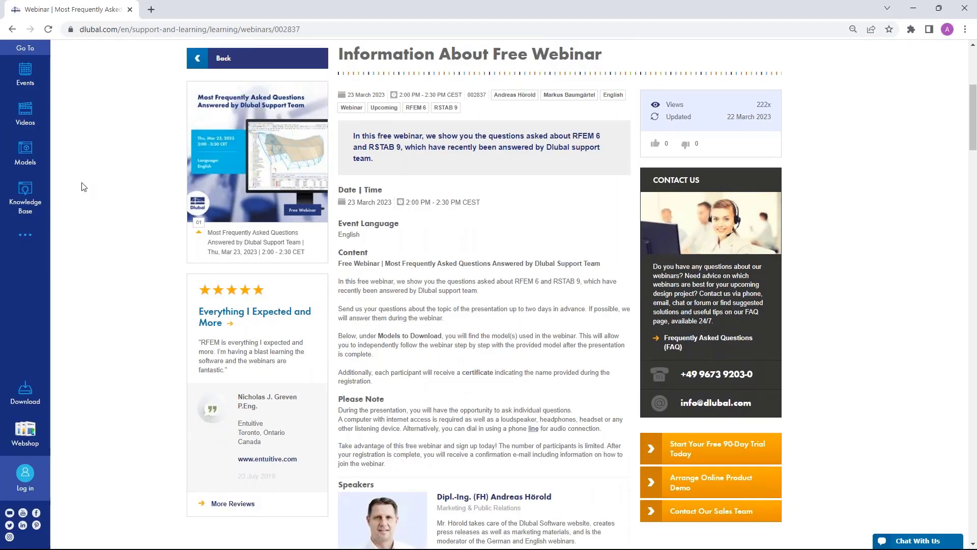